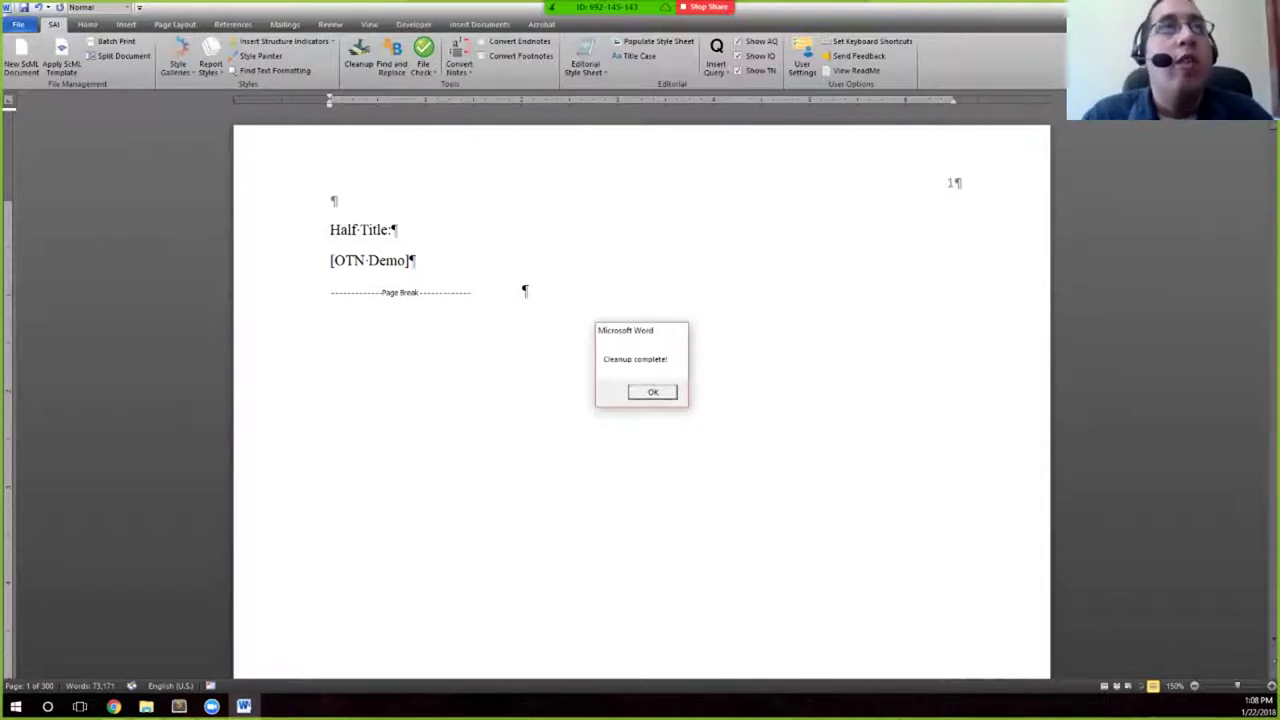
Dismiss the cleanup message and examine the manuscript text from Chapter One onward for remaining styling and formatting
left_click(677, 330)
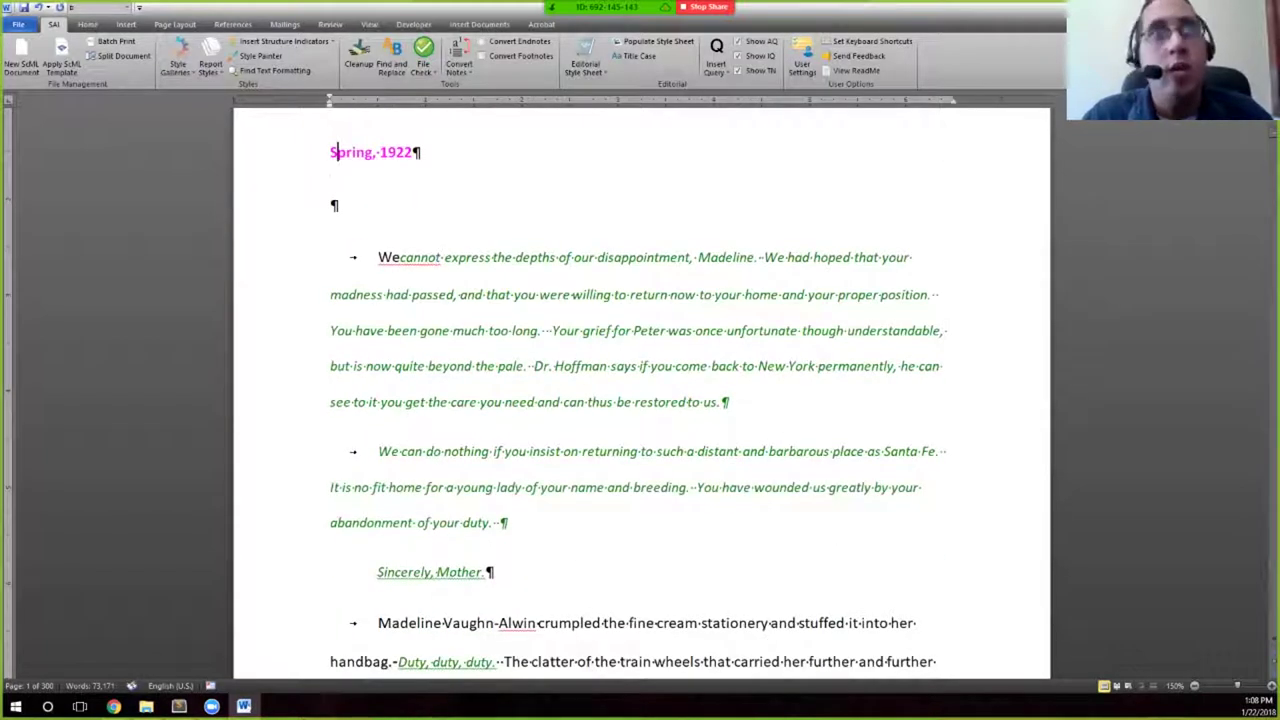
scroll(337, 152, "down", 3)
scroll(955, 414, "down", 6)
scroll(642, 390, "down", 15)
scroll(642, 390, "down", 15)
scroll(642, 390, "down", 15)
scroll(642, 390, "down", 15)
scroll(642, 390, "up", 8)
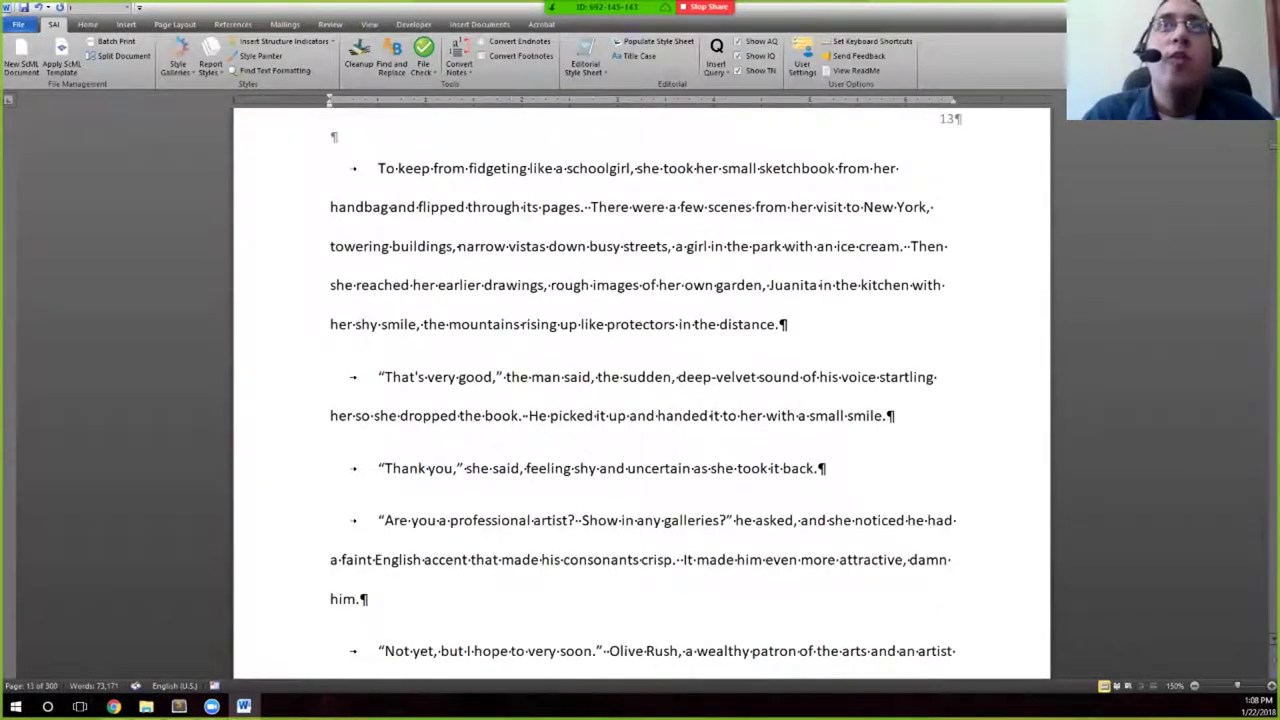
scroll(642, 390, "up", 10)
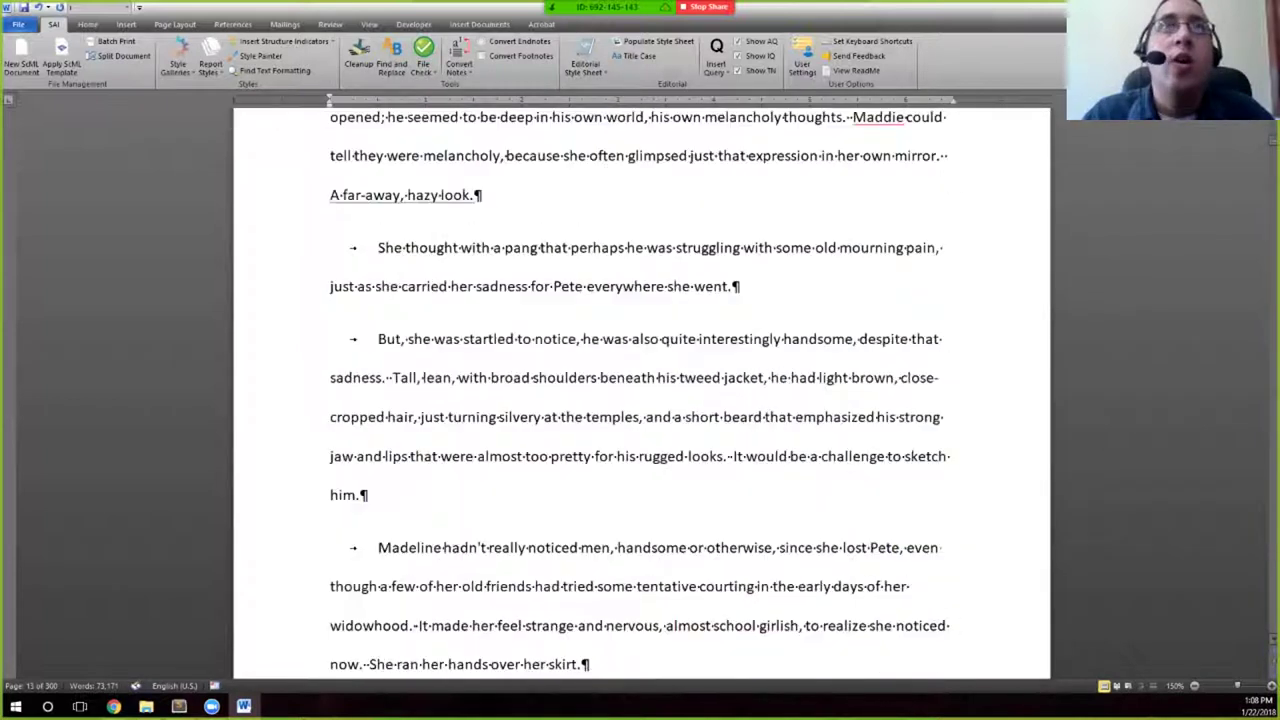
scroll(642, 390, "up", 20)
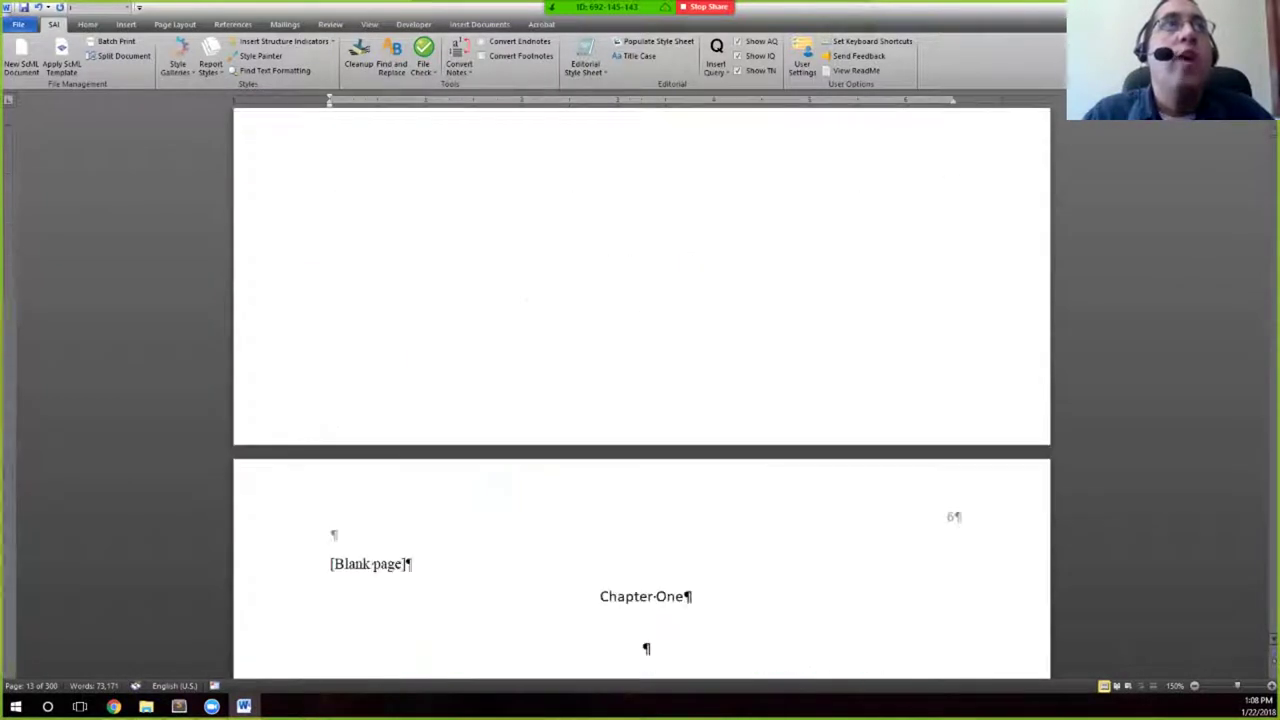
scroll(642, 390, "down", 10)
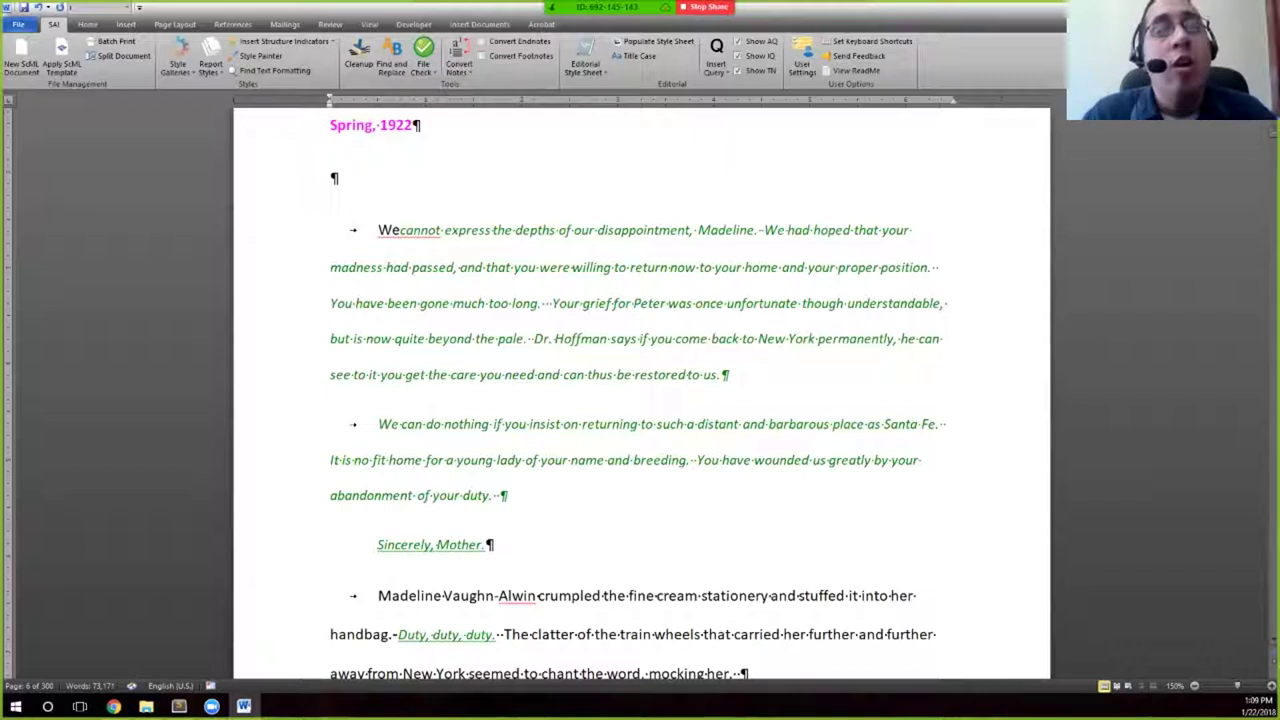
scroll(640, 400, "down", 5)
scroll(640, 400, "up", 7)
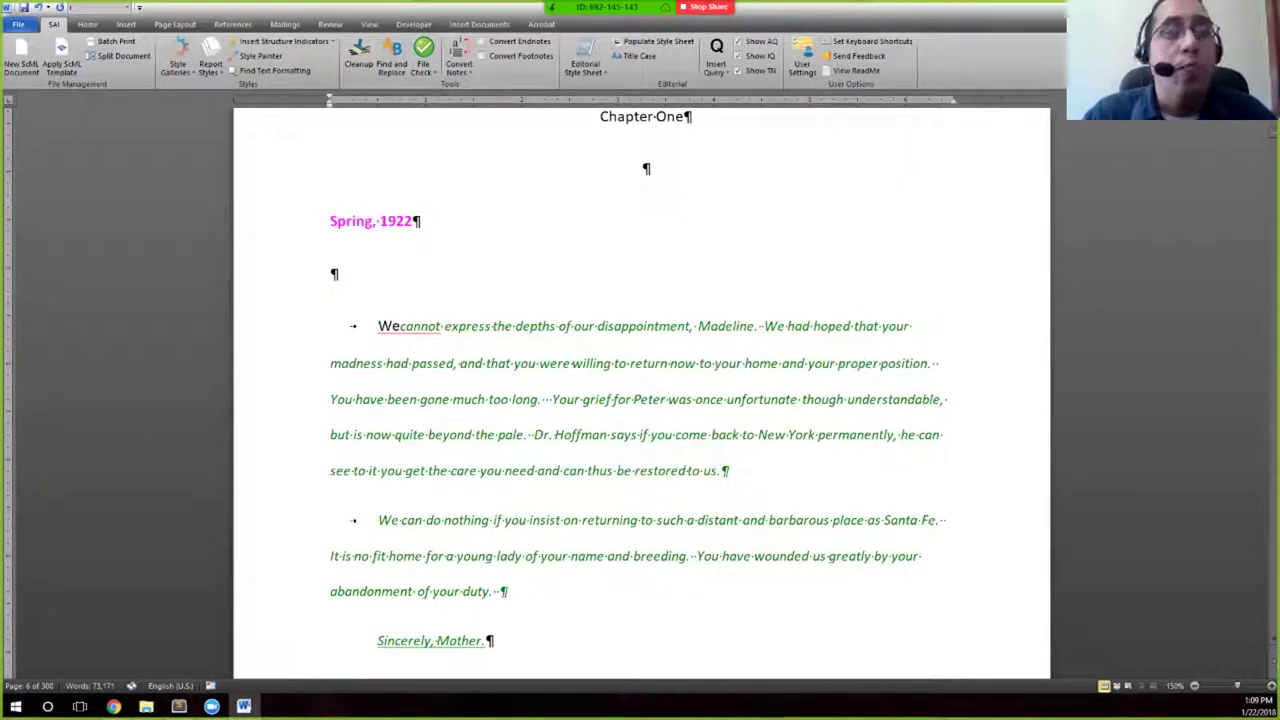
In the Cleanup dialog, select all break types for cleanup and clear the Section, Page, Column and Line options again
left_click_drag(669, 509, 731, 194)
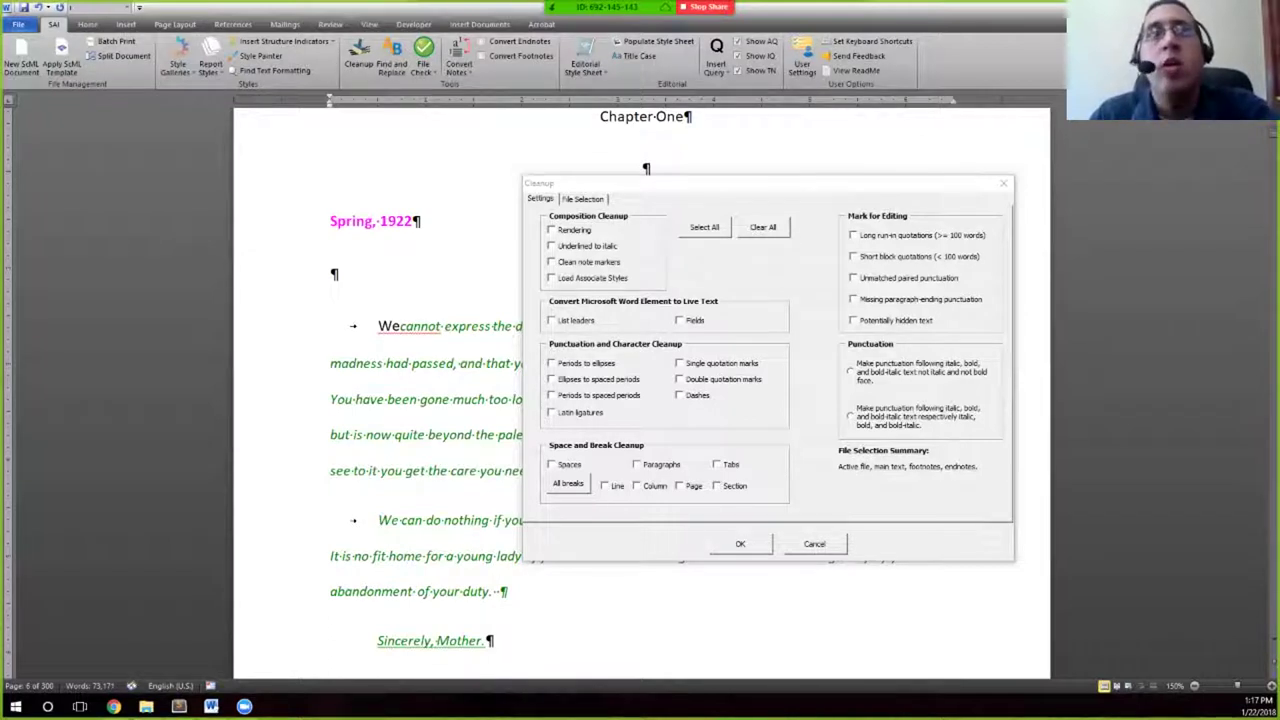
left_click(568, 483)
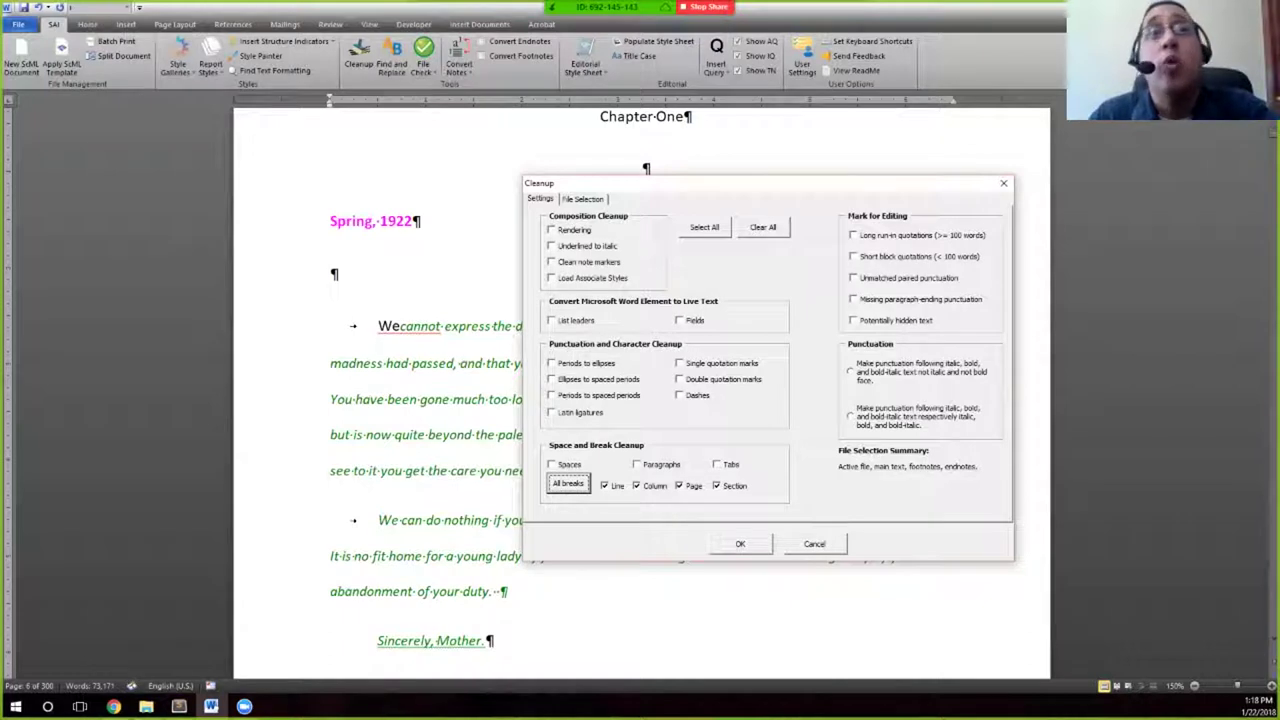
left_click(716, 485)
left_click(679, 485)
left_click(636, 485)
left_click(604, 485)
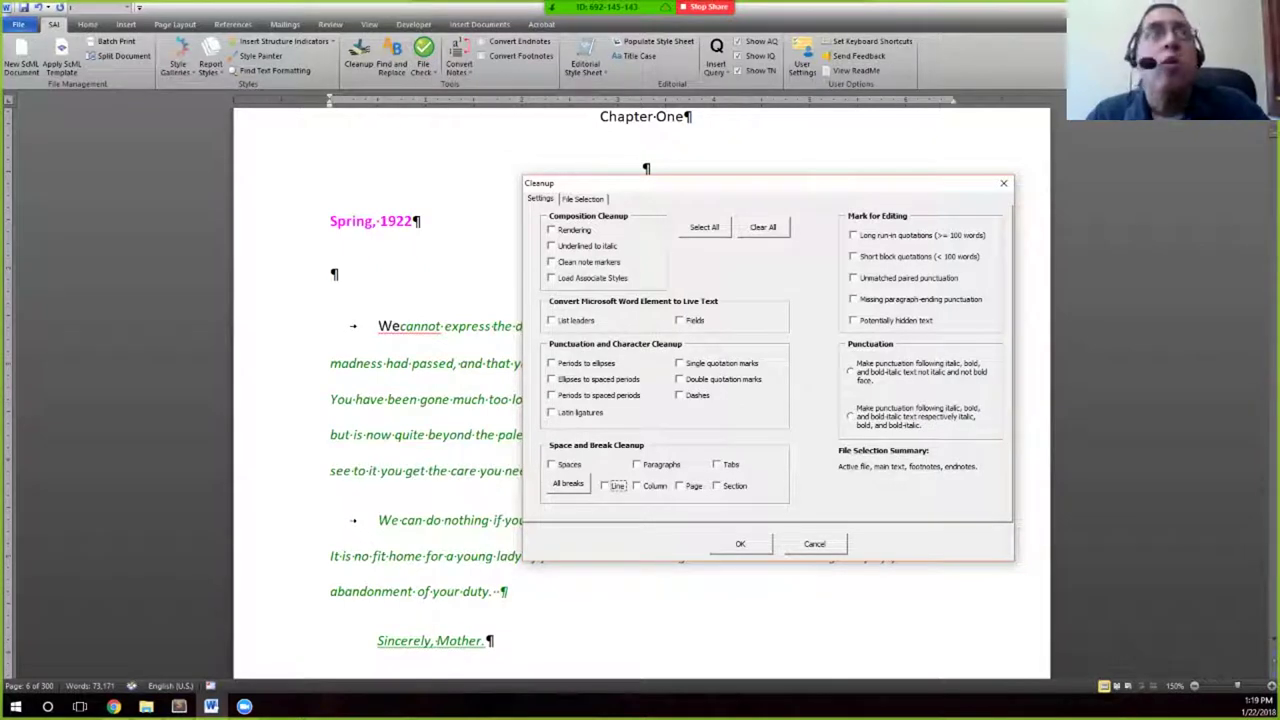
Limit the cleanup's document scope to the main text, excluding queries, footnotes and endnotes
key("ctrl+Tab")
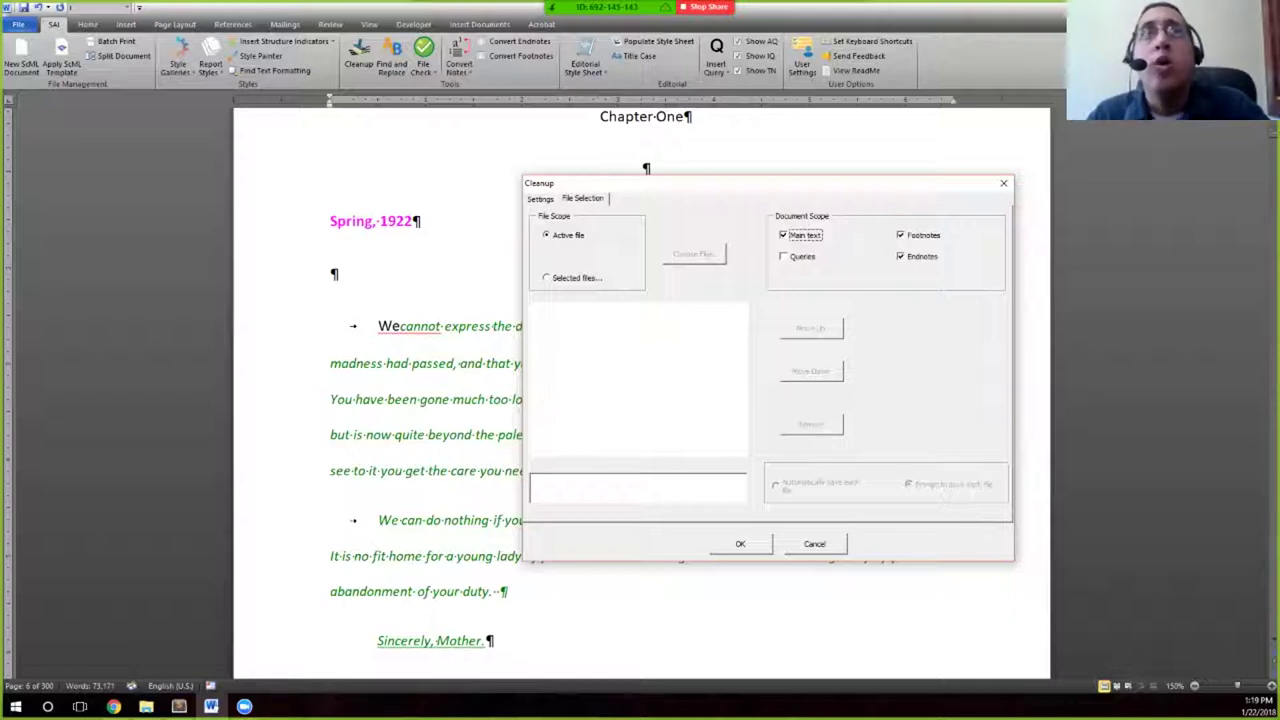
key("ctrl+Tab")
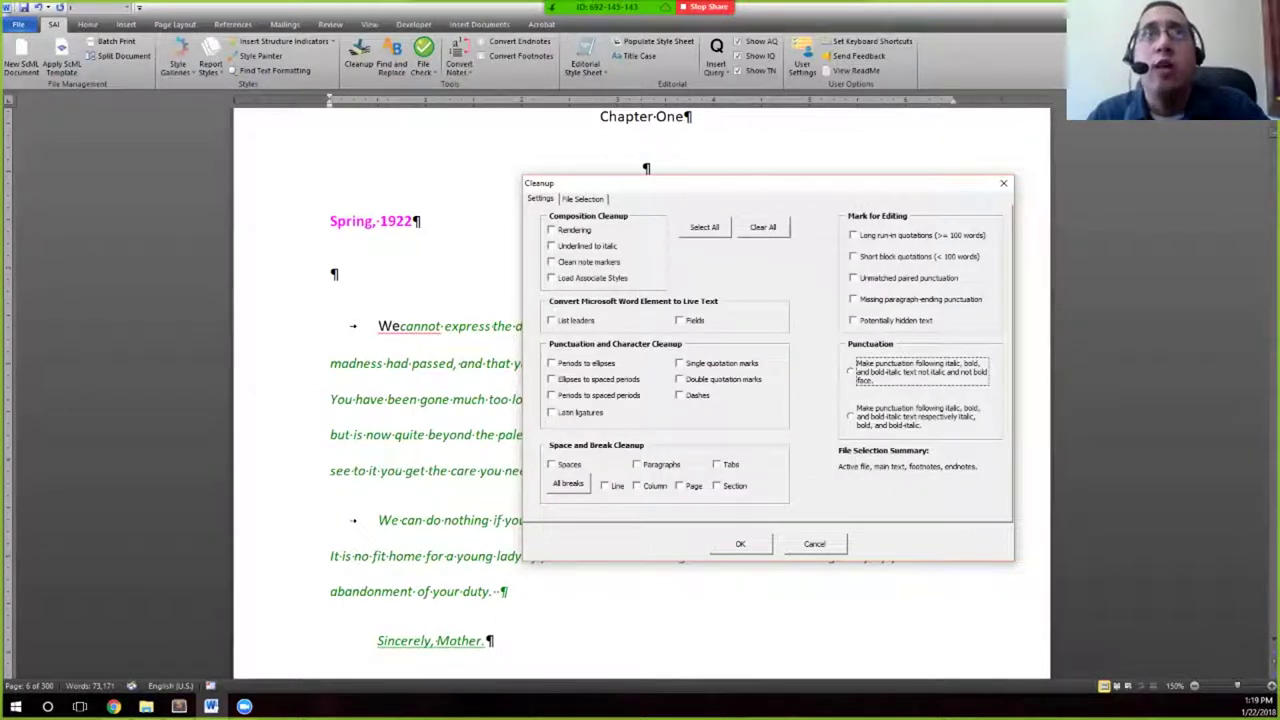
key("ctrl+Tab")
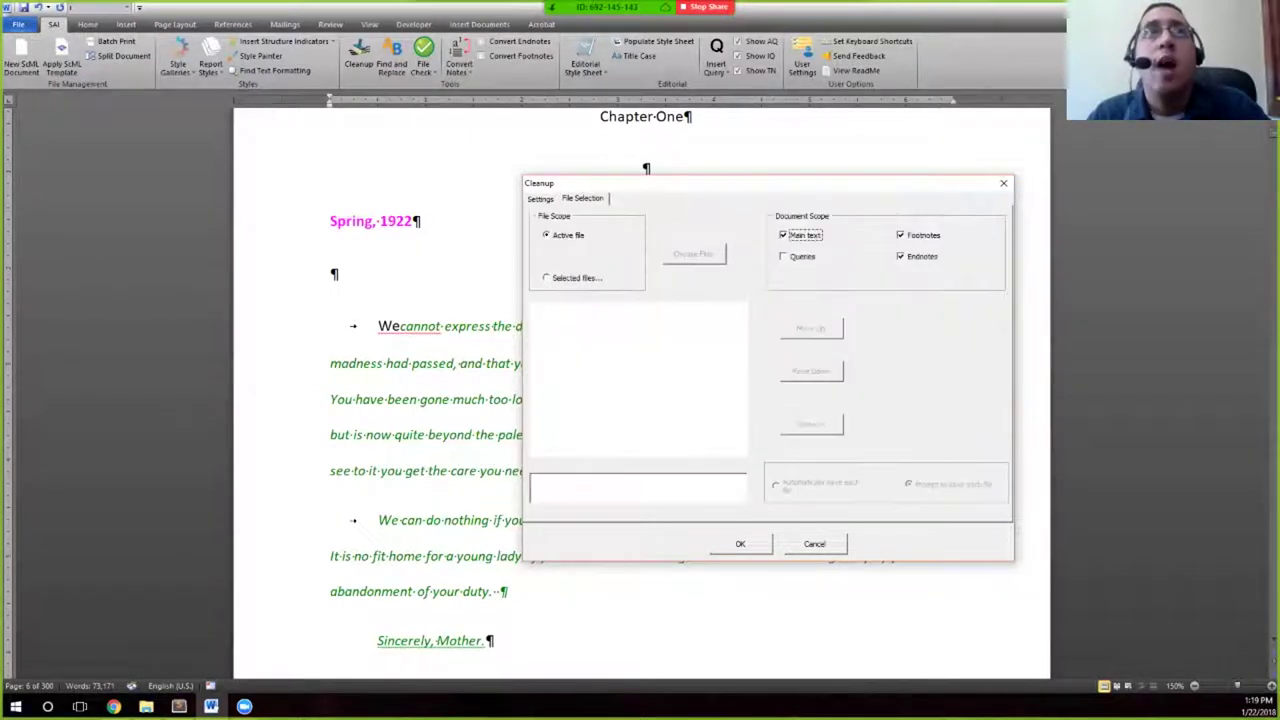
key("Tab")
key("space")
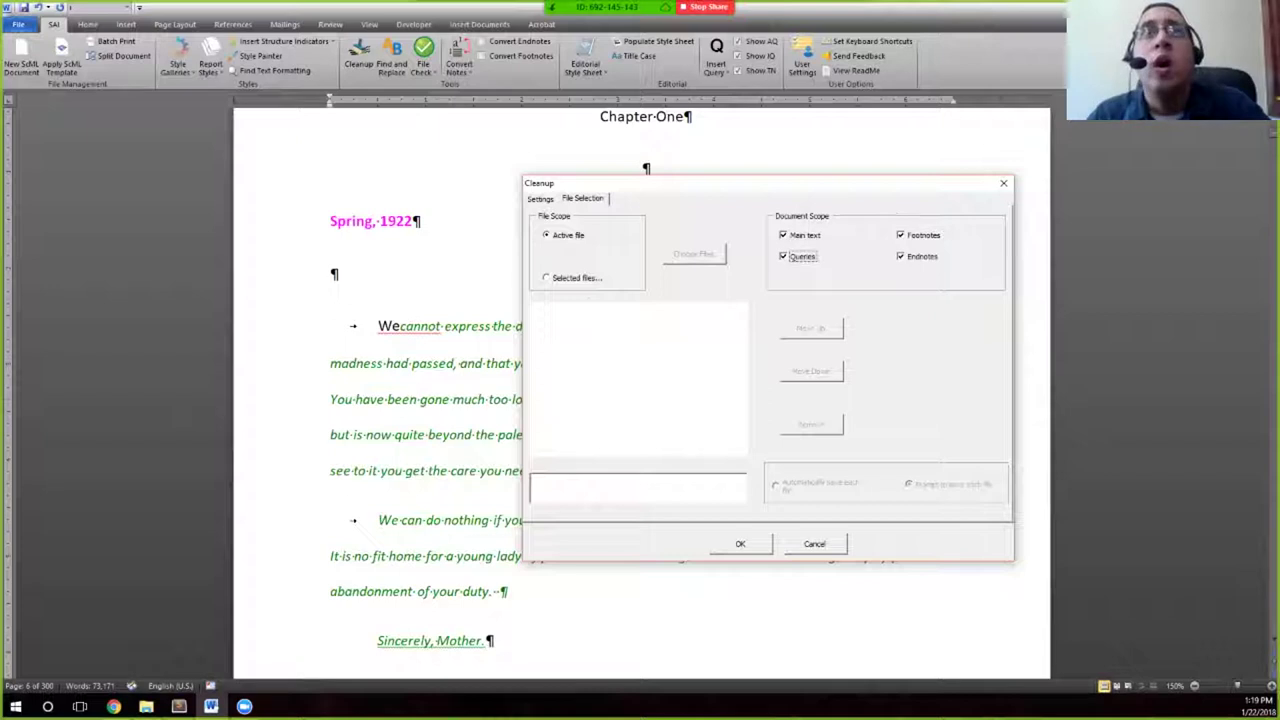
key("Tab")
key("space")
key("Tab")
key("space")
key("shift+Tab")
key("shift+Tab")
key("space")
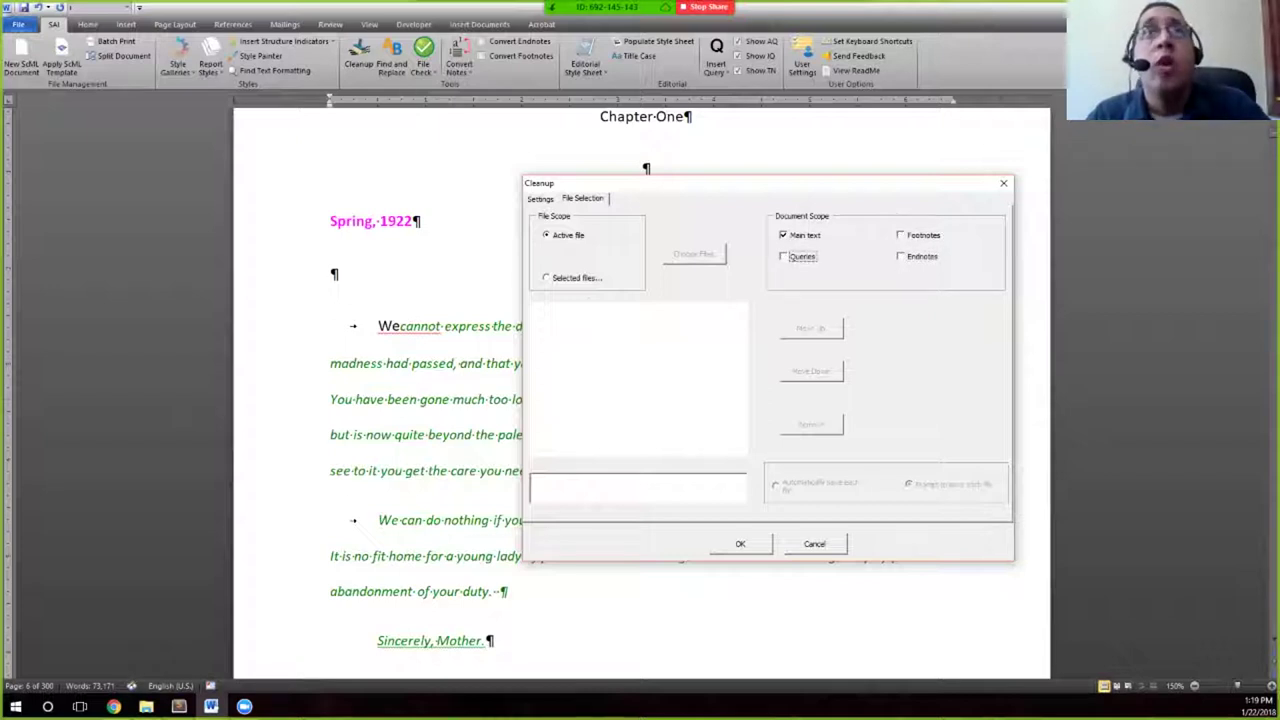
Set the cleanup's document scope to main text and endnotes
key("shift+Tab")
key("space")
key("Tab")
key("Tab")
key("Tab")
key("space")
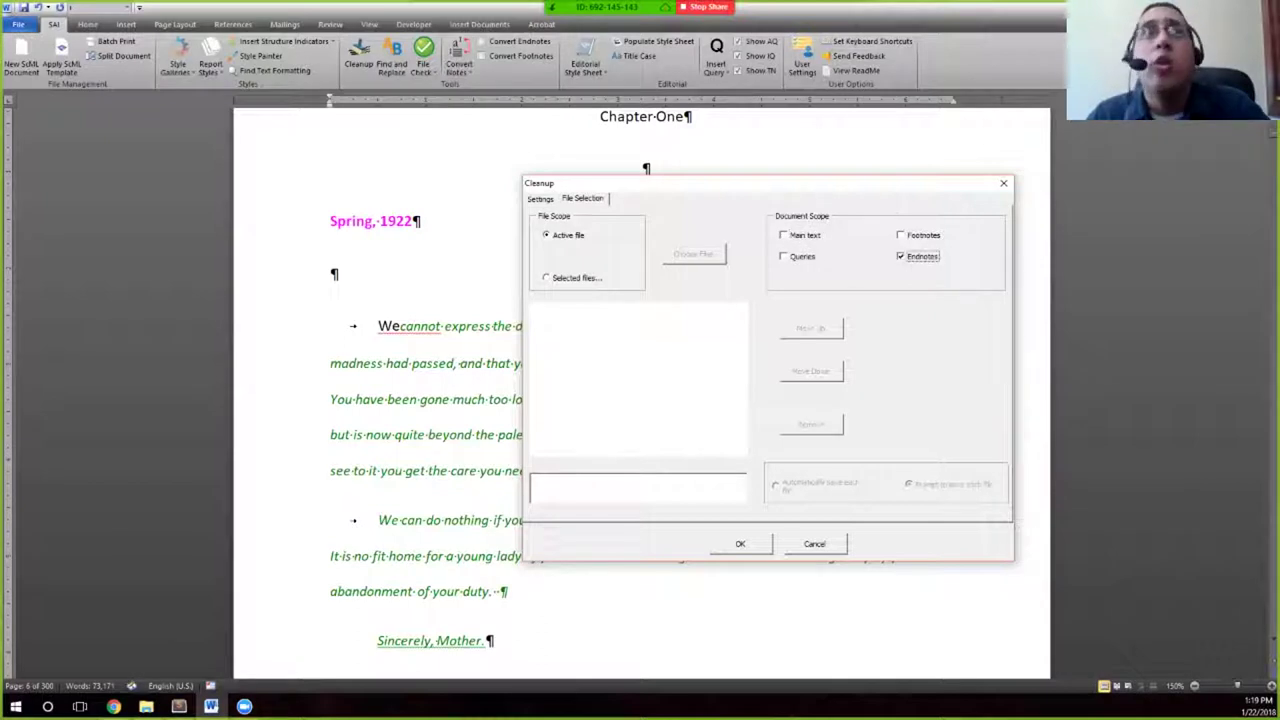
key("shift+Tab")
key("shift+Tab")
key("shift+Tab")
key("space")
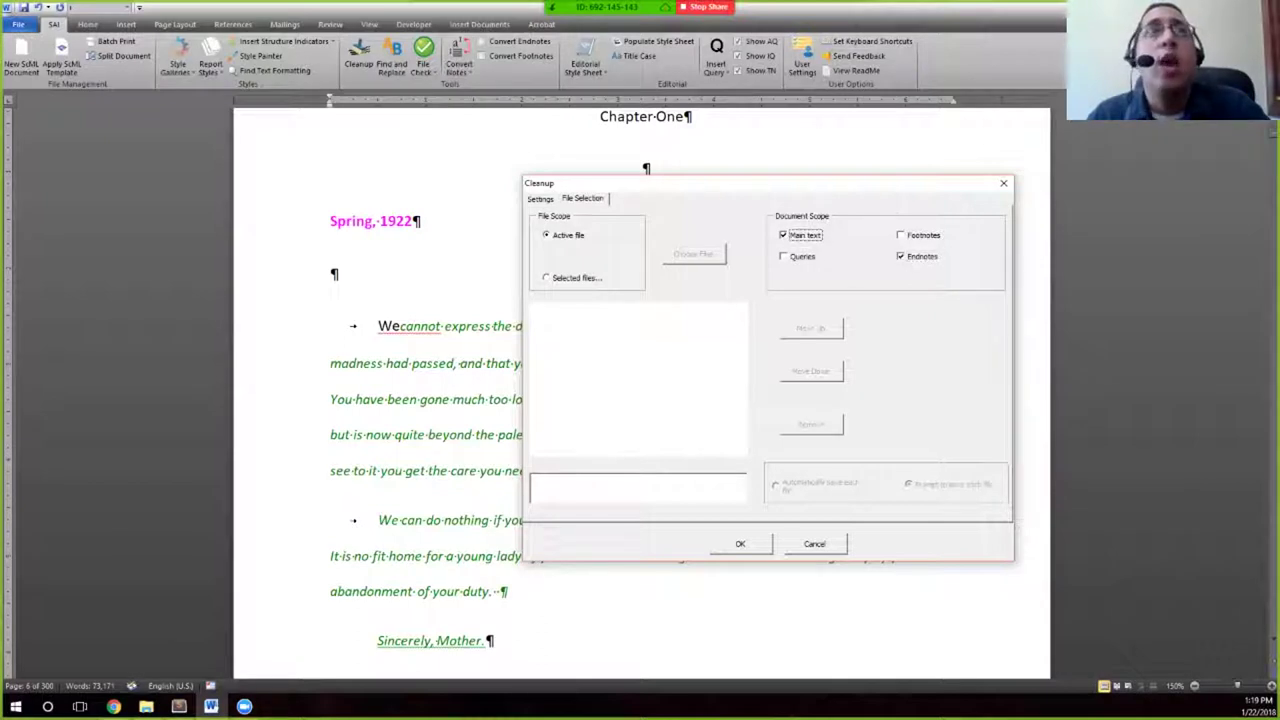
Switch the cleanup's file scope to selected files, review the settings, and cancel the Cleanup dialog
key("shift+Tab")
key("Down")
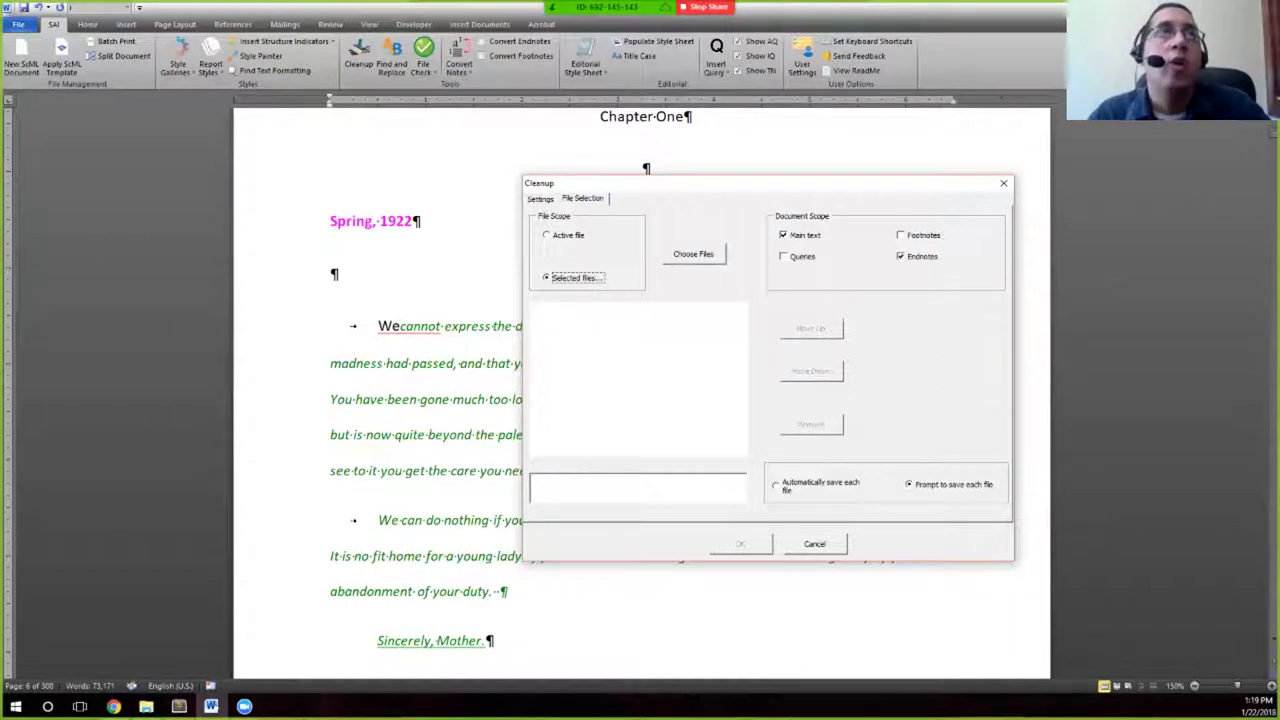
key("ctrl+Tab")
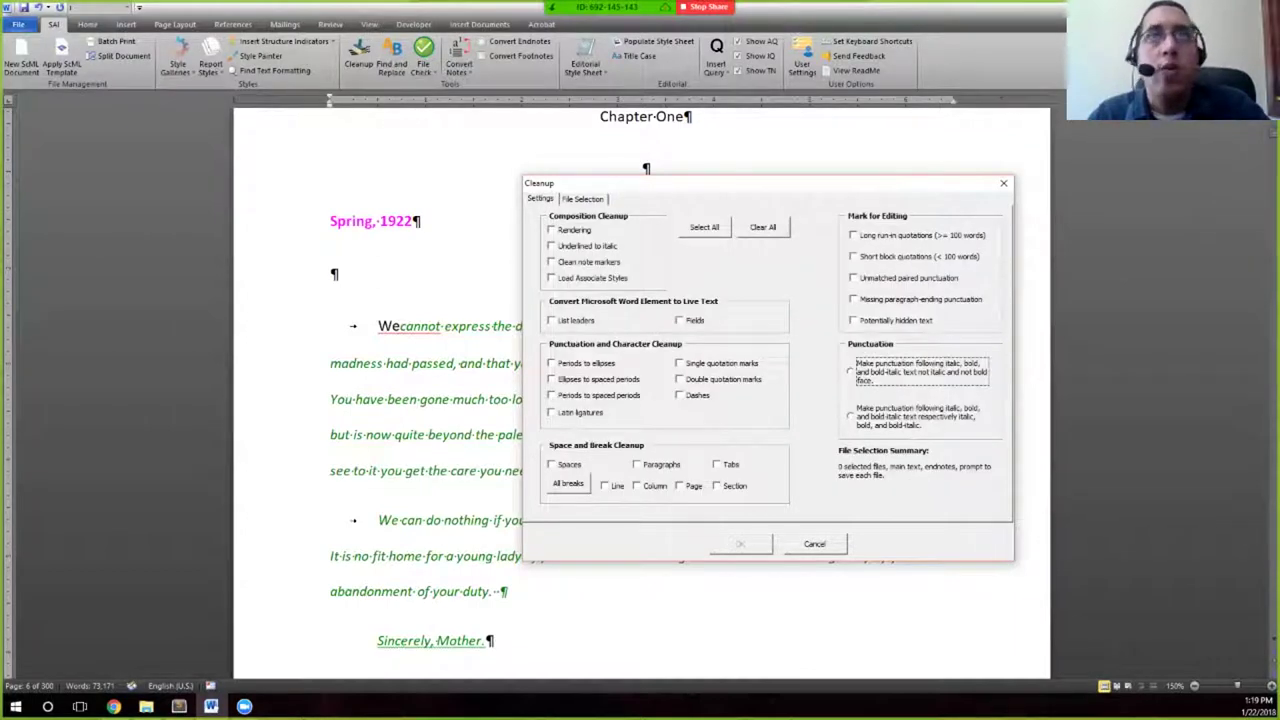
key("Escape")
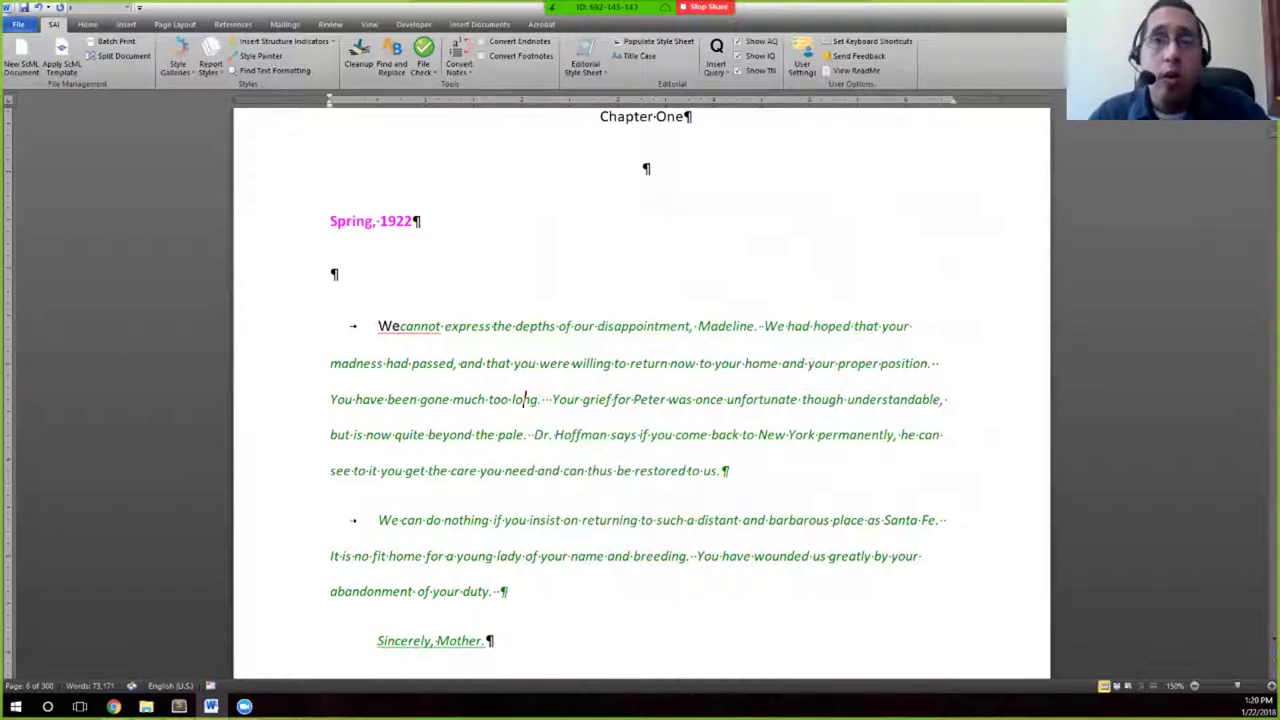
Fill the first row of Custom Find and Replace with "cat" and replacement "dog", and clear both entries
left_click(391, 63)
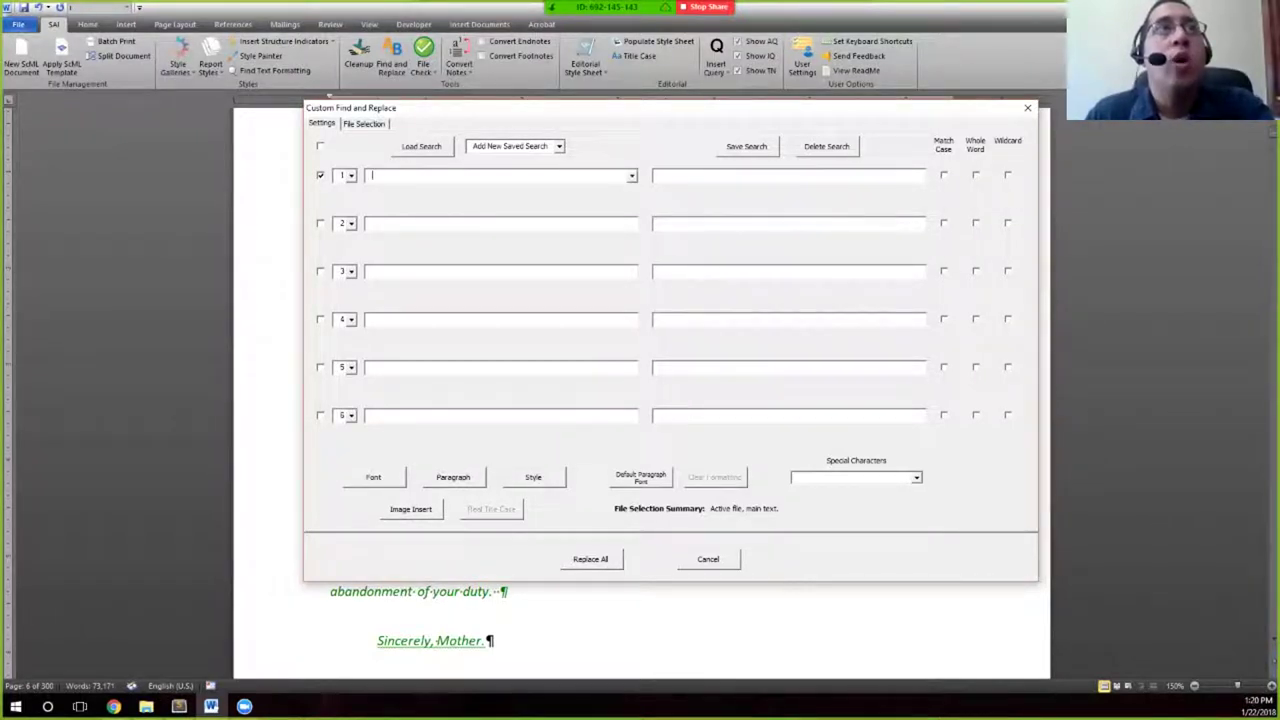
type("cat")
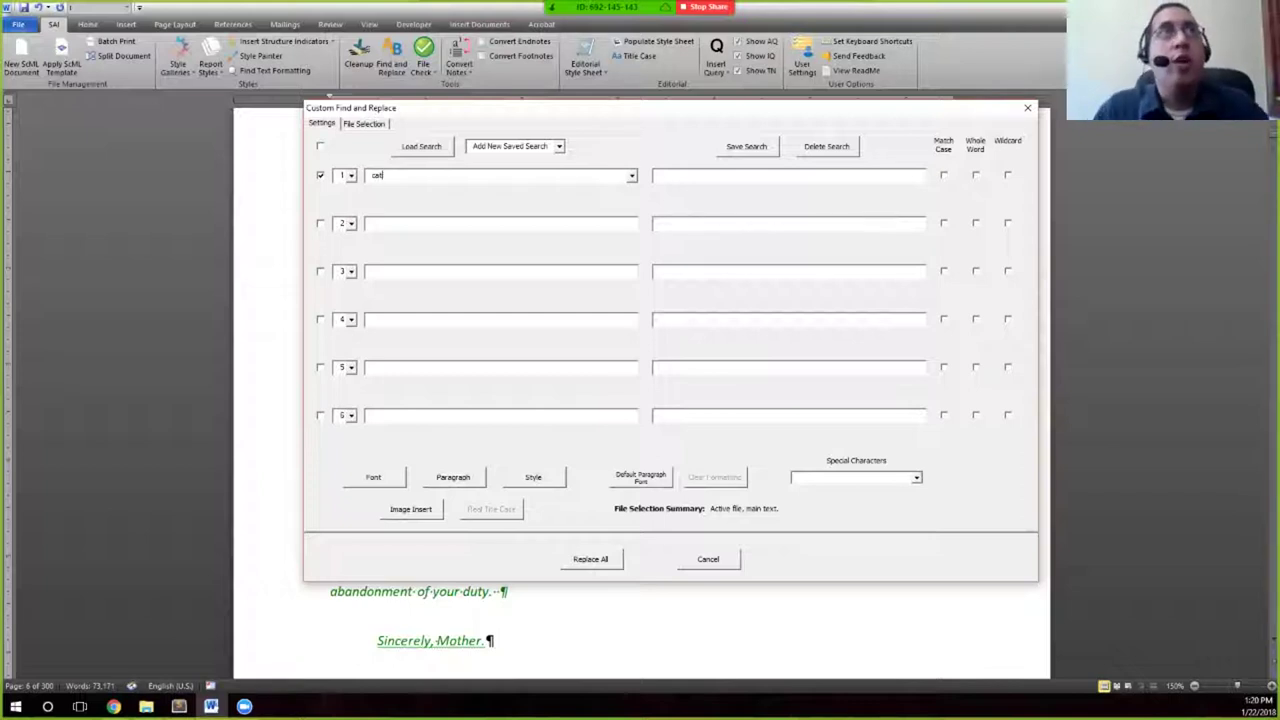
key("Tab")
type("dogg")
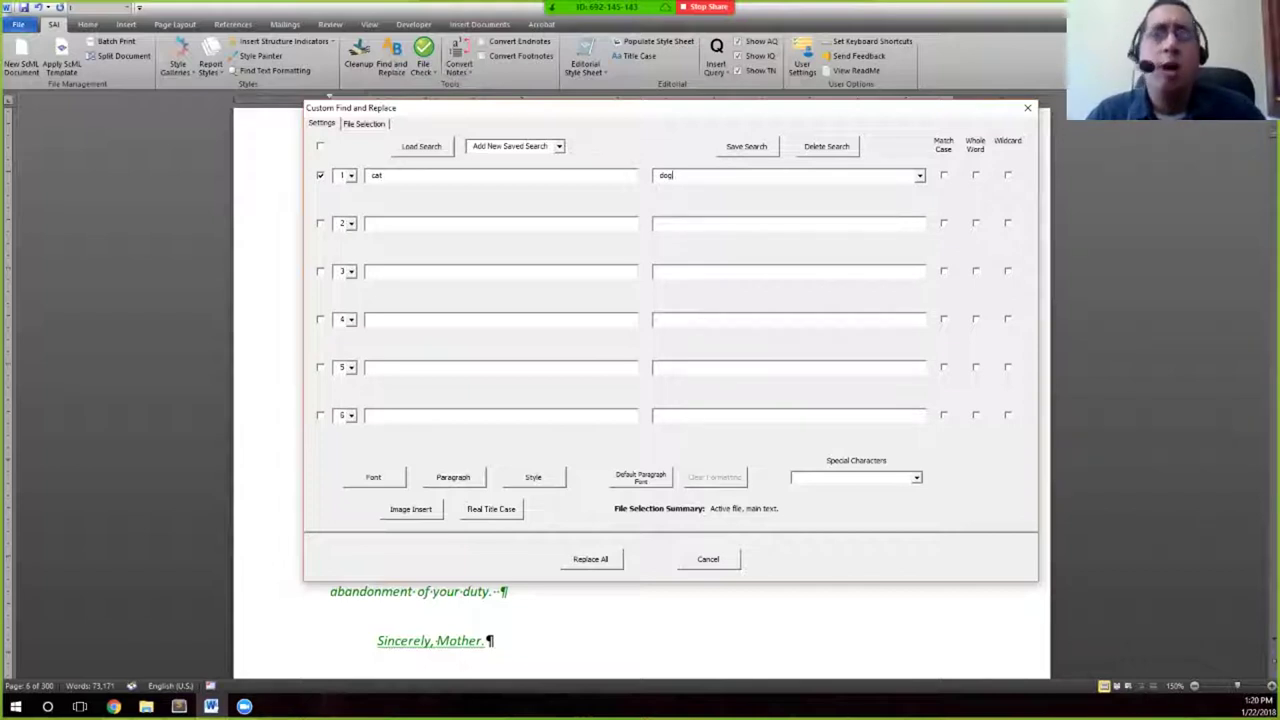
key("shift+Tab")
key("BackSpace")
key("Tab")
key("BackSpace")
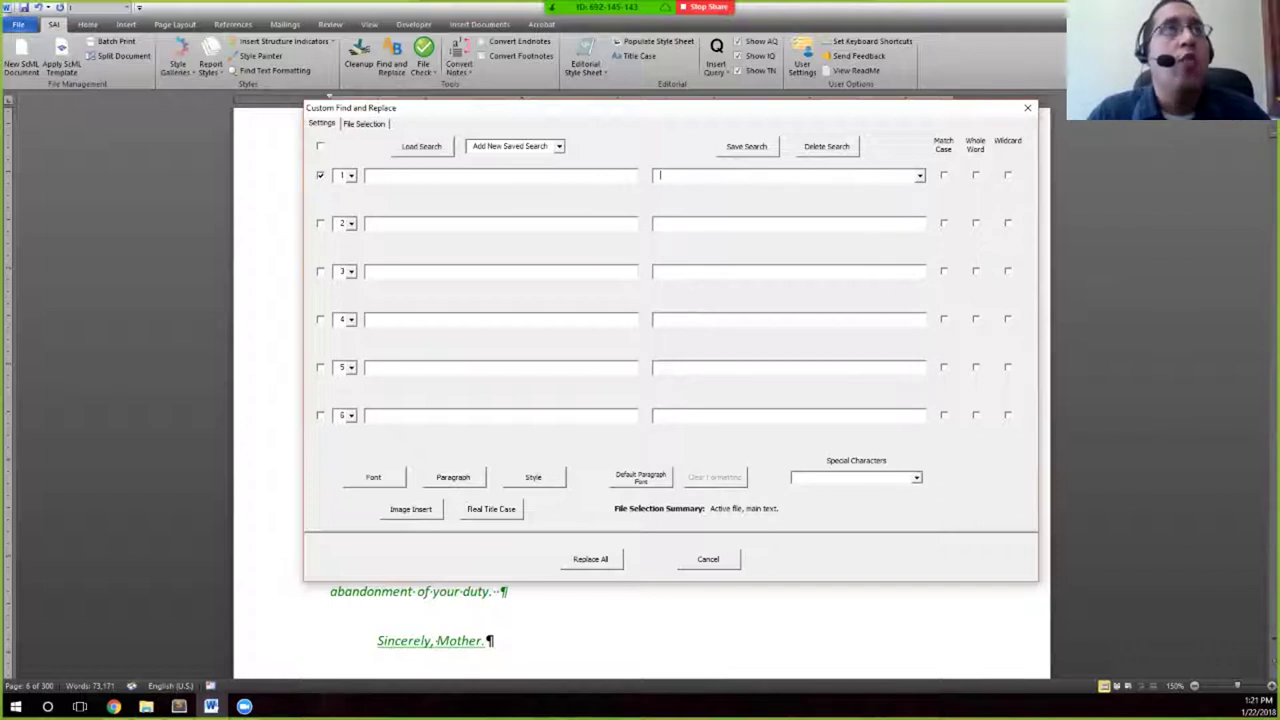
Enter "Text" as the first search term and accept font formatting criteria for it
left_click(372, 175)
left_click(373, 477)
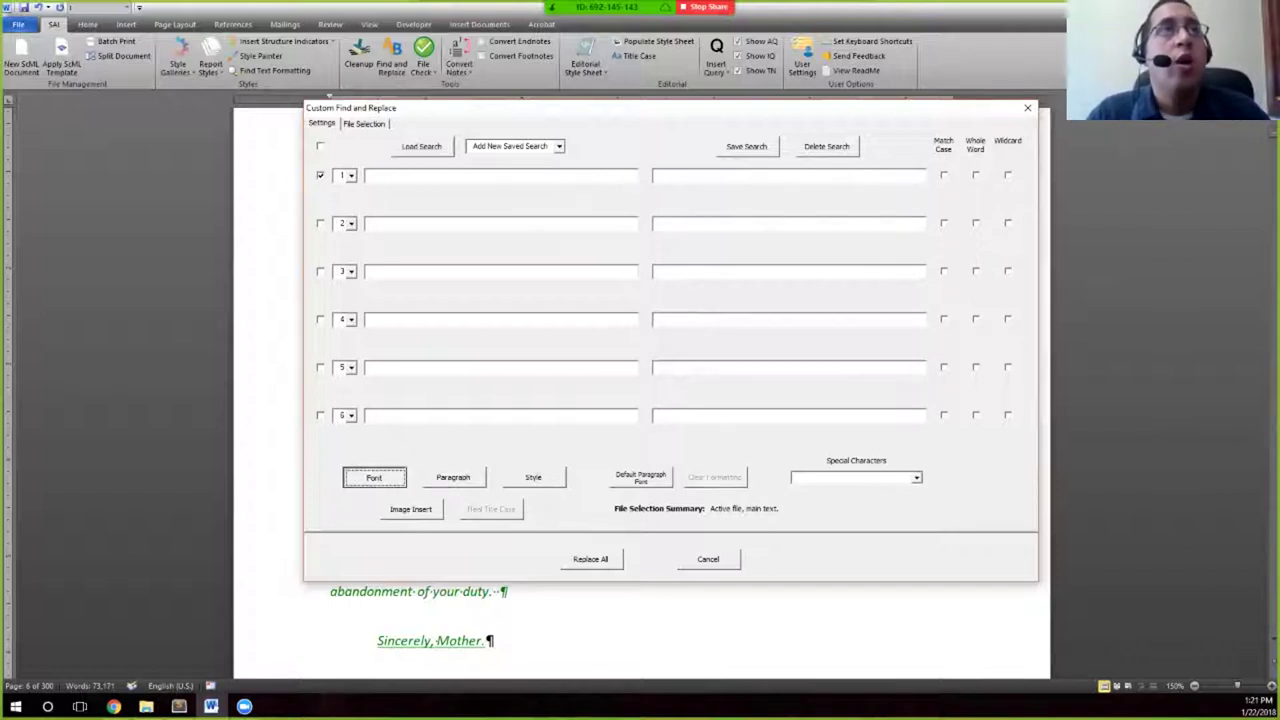
key("Escape")
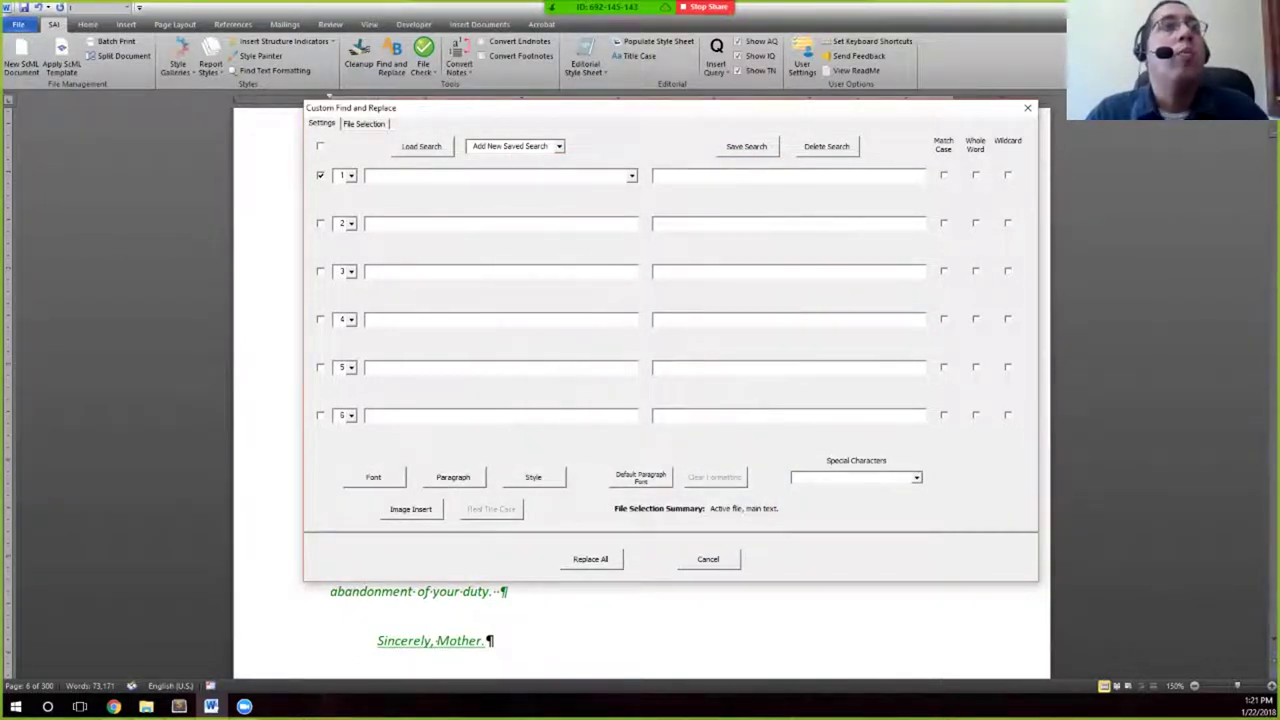
type("Text")
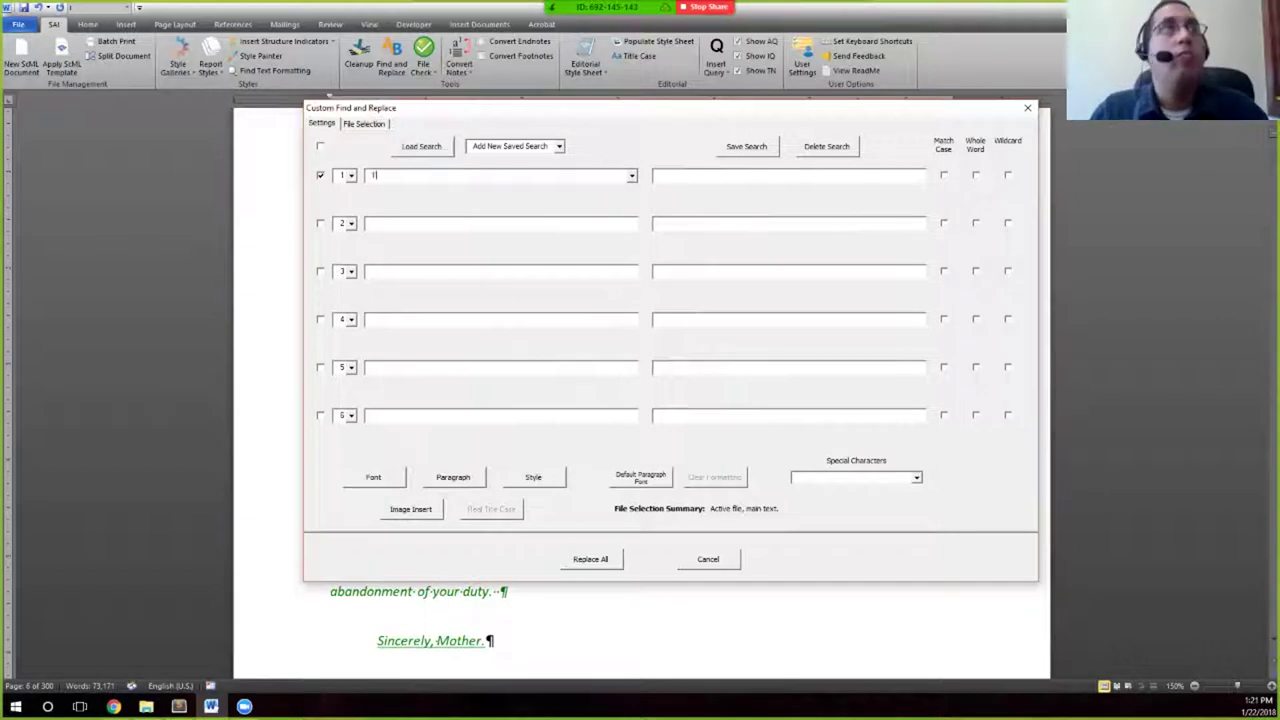
left_click(373, 477)
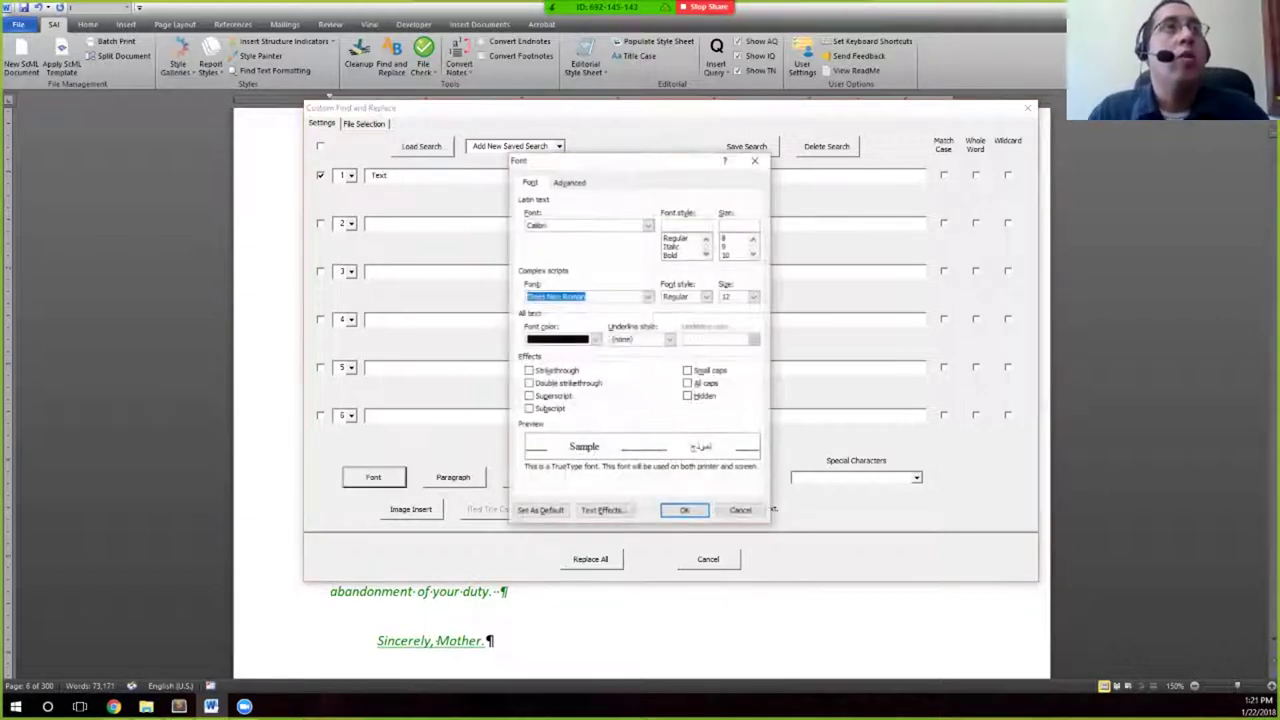
left_click(648, 297)
left_click(584, 345)
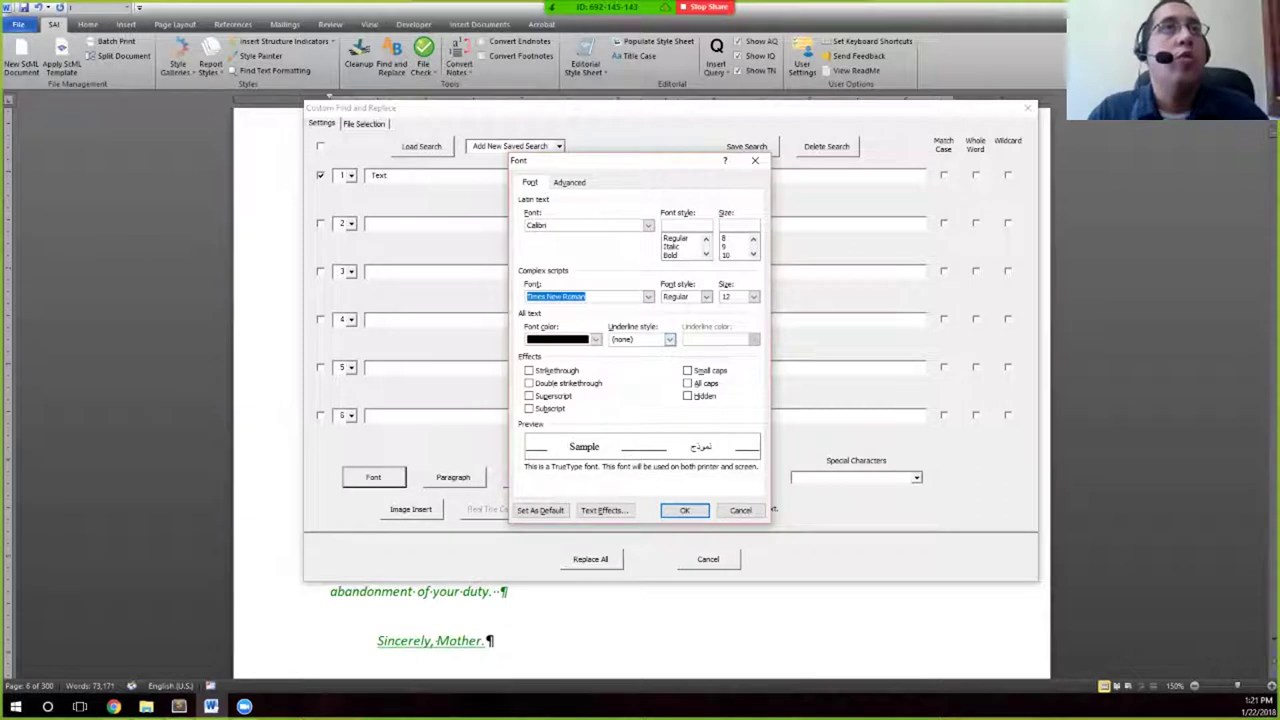
left_click(684, 510)
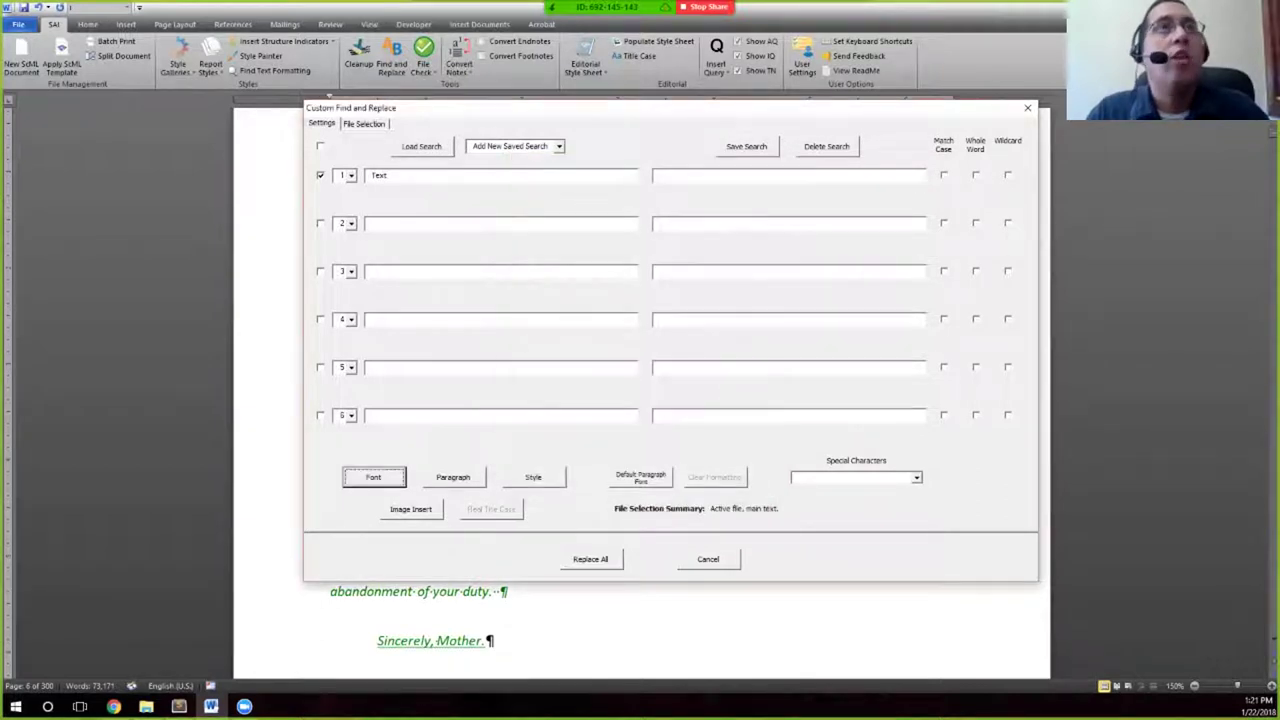
Enable search rows 2 through 6 in Custom Find and Replace, and cancel the dialog without replacing anything
left_click(660, 175)
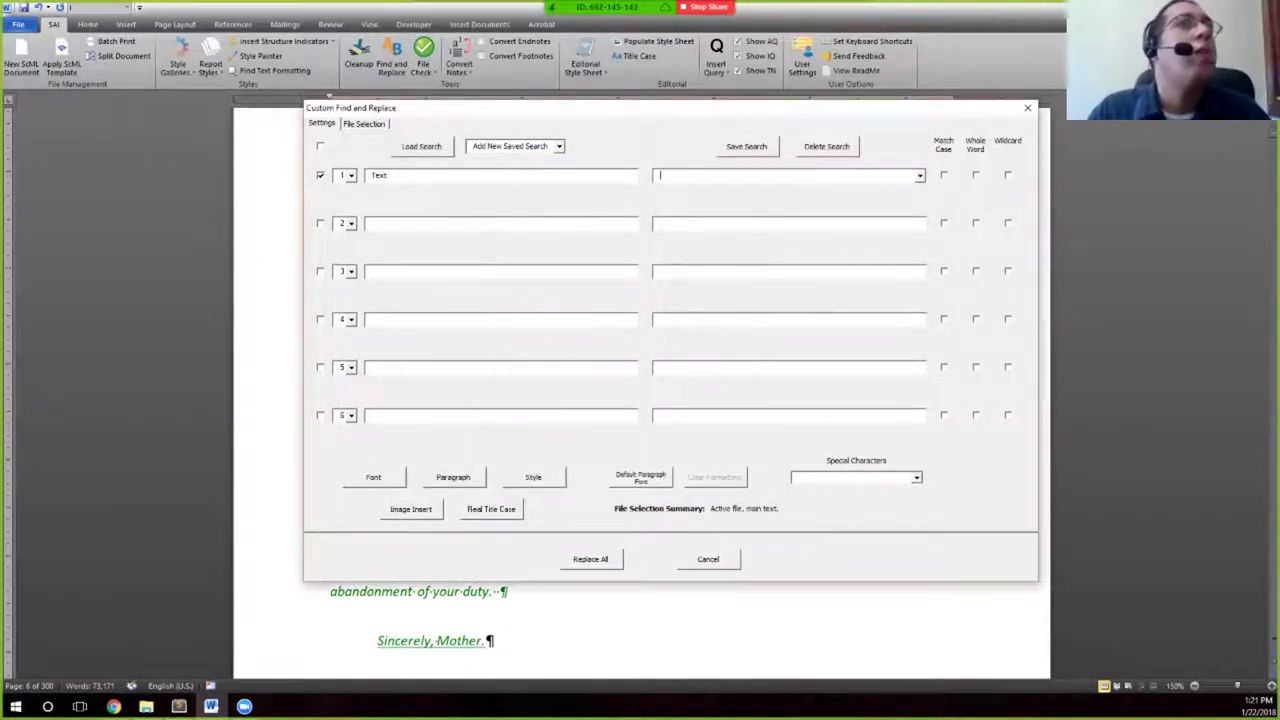
left_click(500, 175)
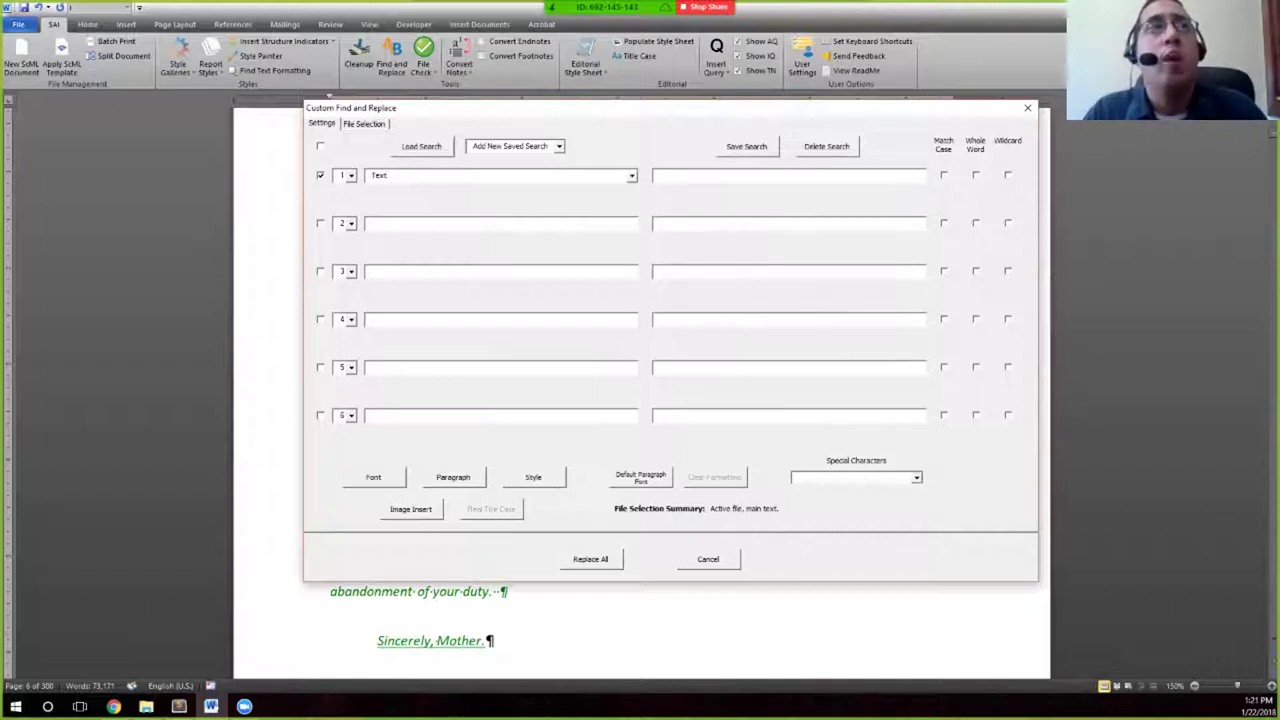
left_click(660, 175)
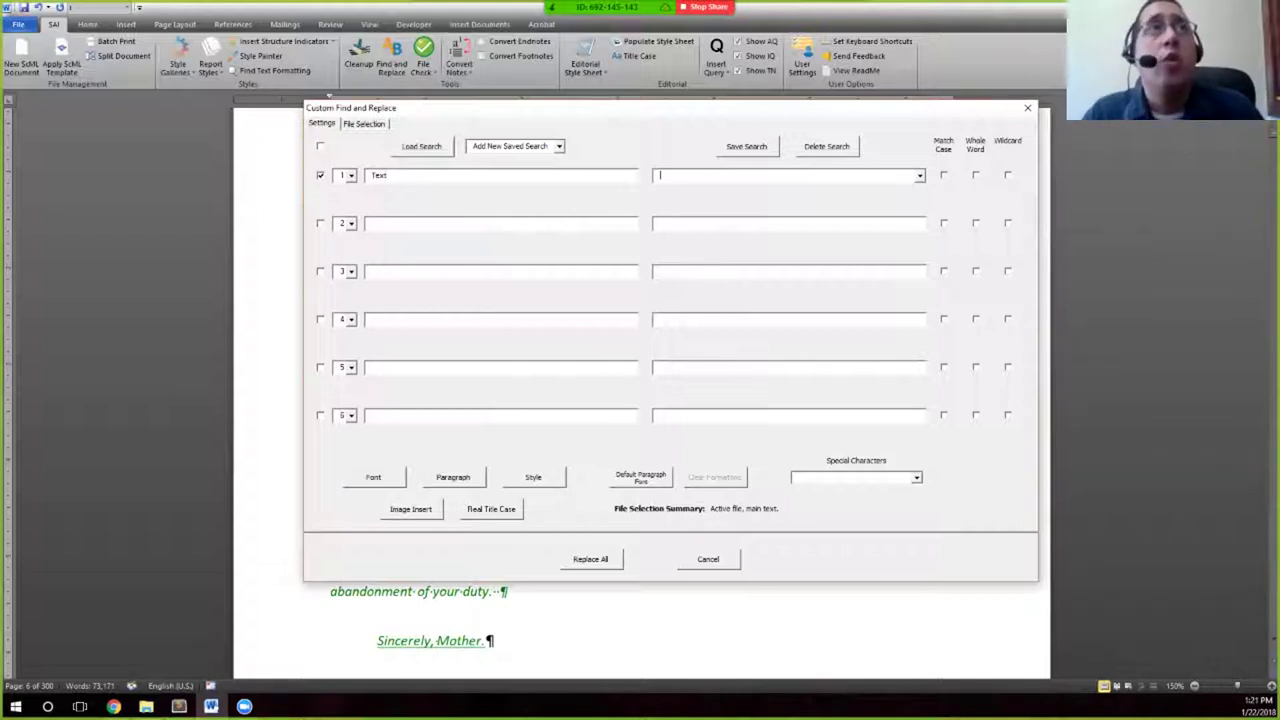
left_click(320, 223)
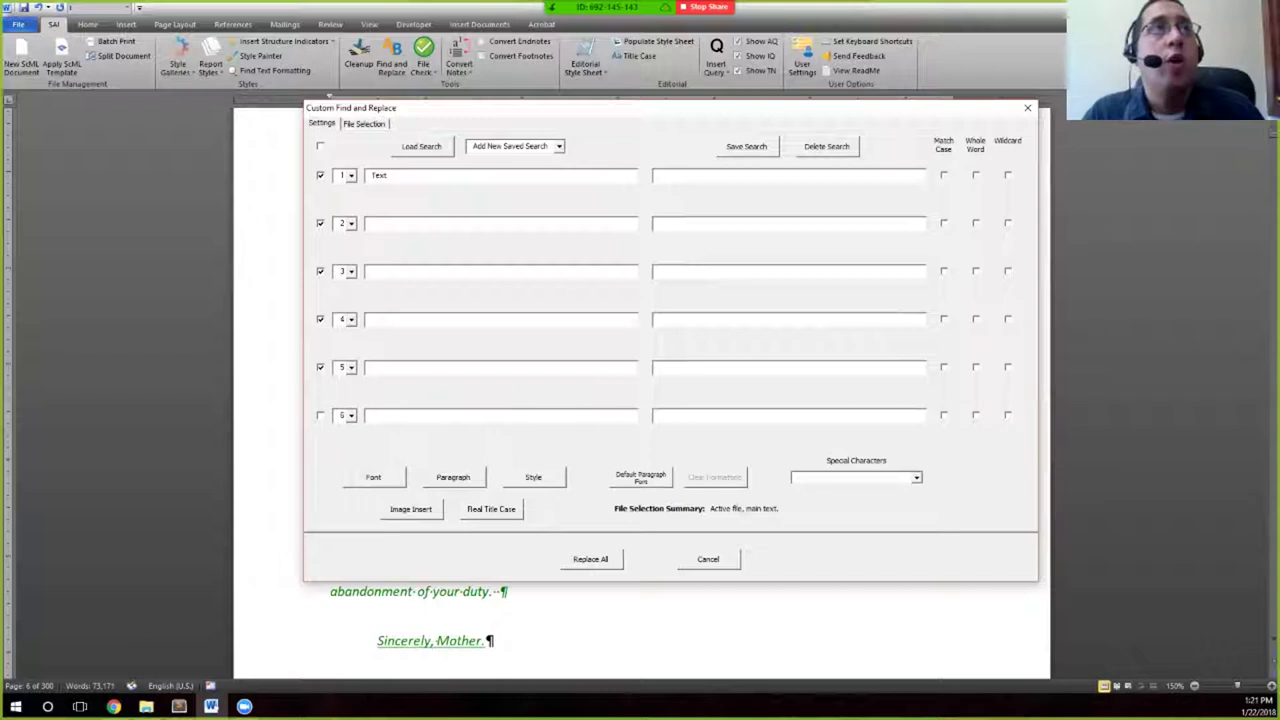
left_click(320, 415)
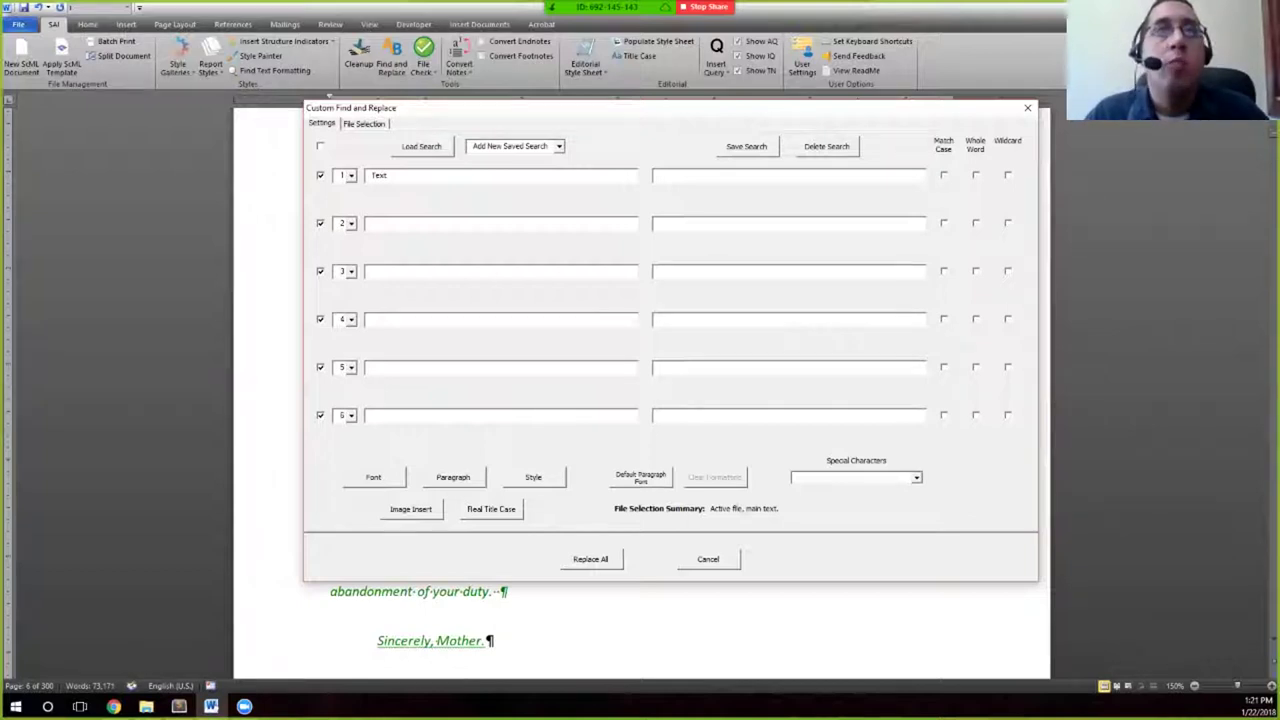
left_click(708, 559)
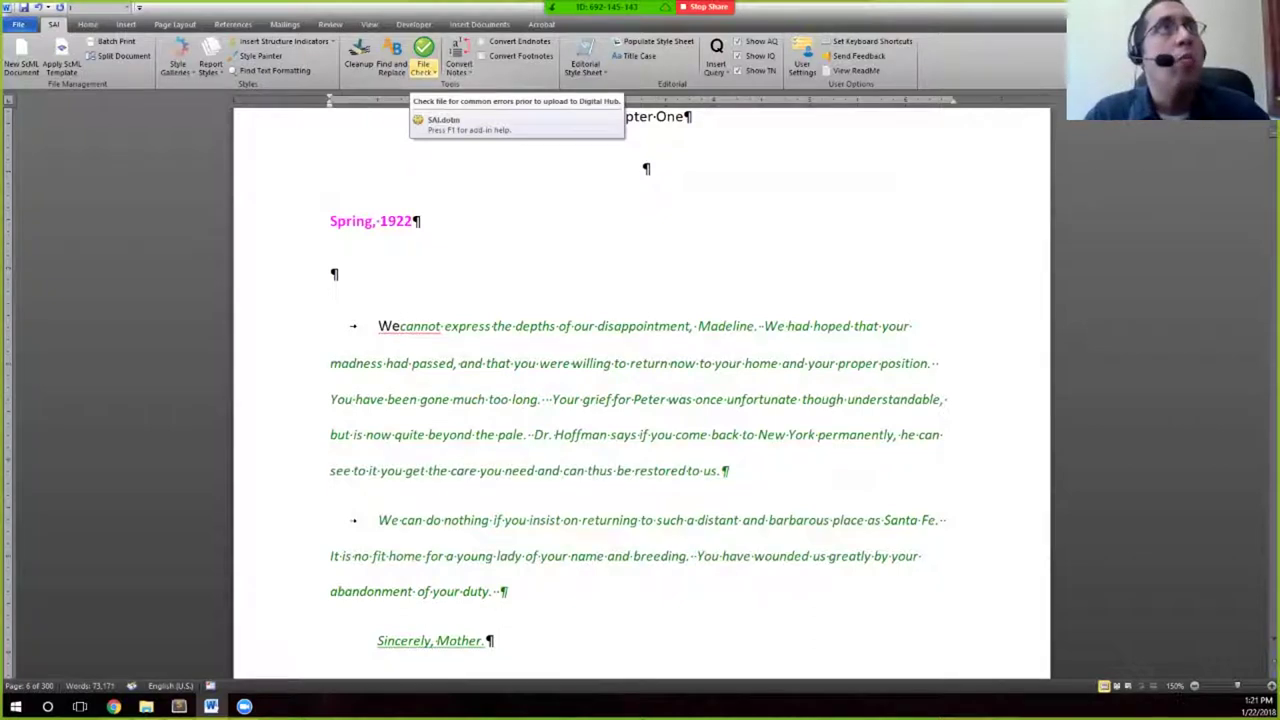
left_click(424, 72)
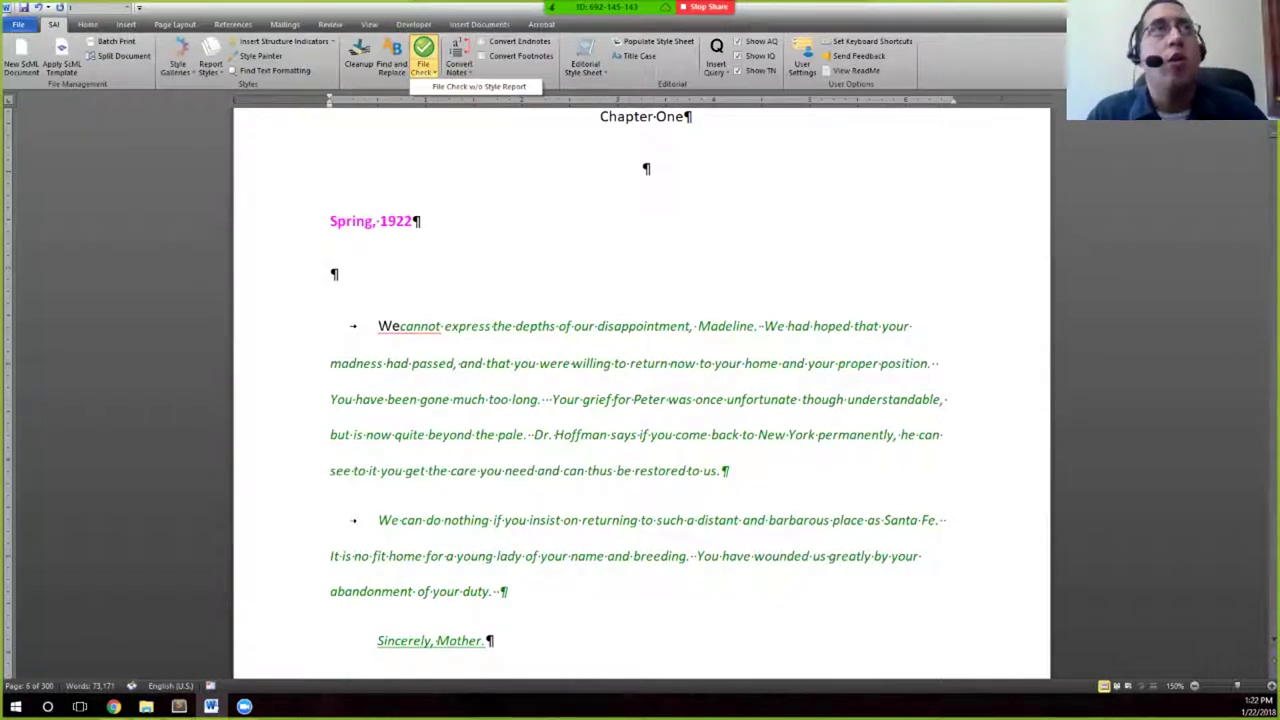
left_click(524, 399)
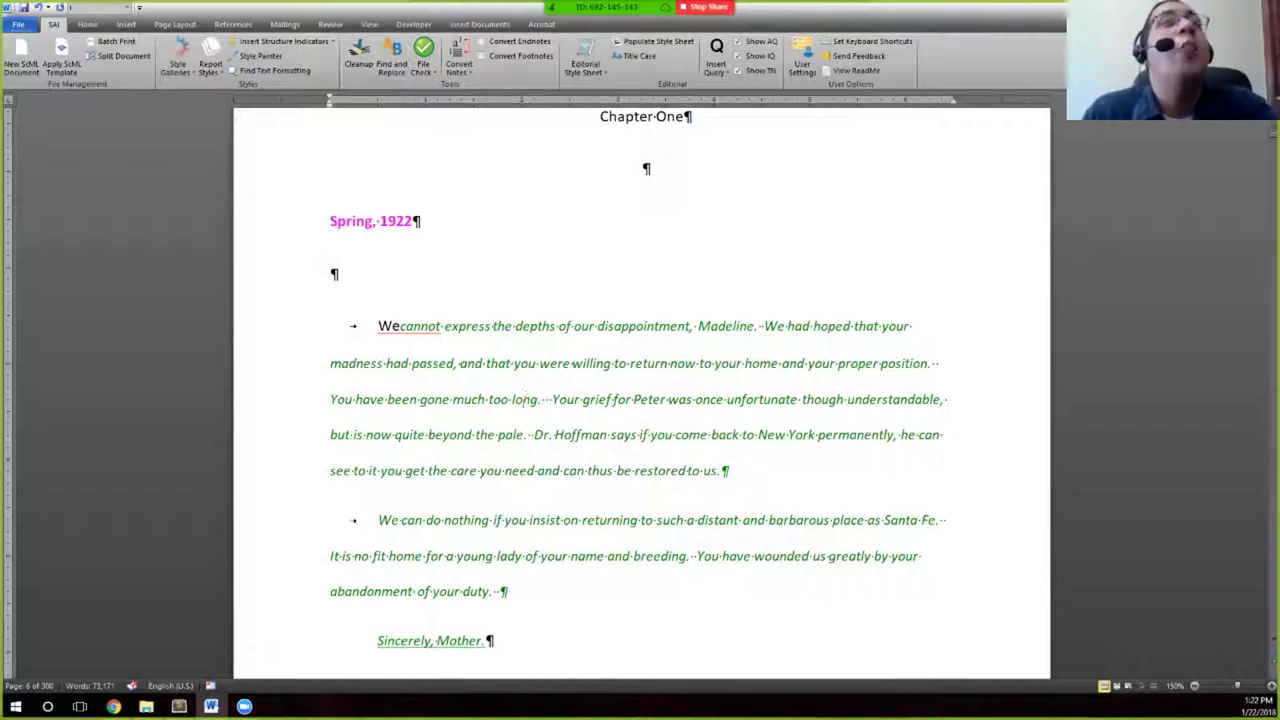
left_click(459, 62)
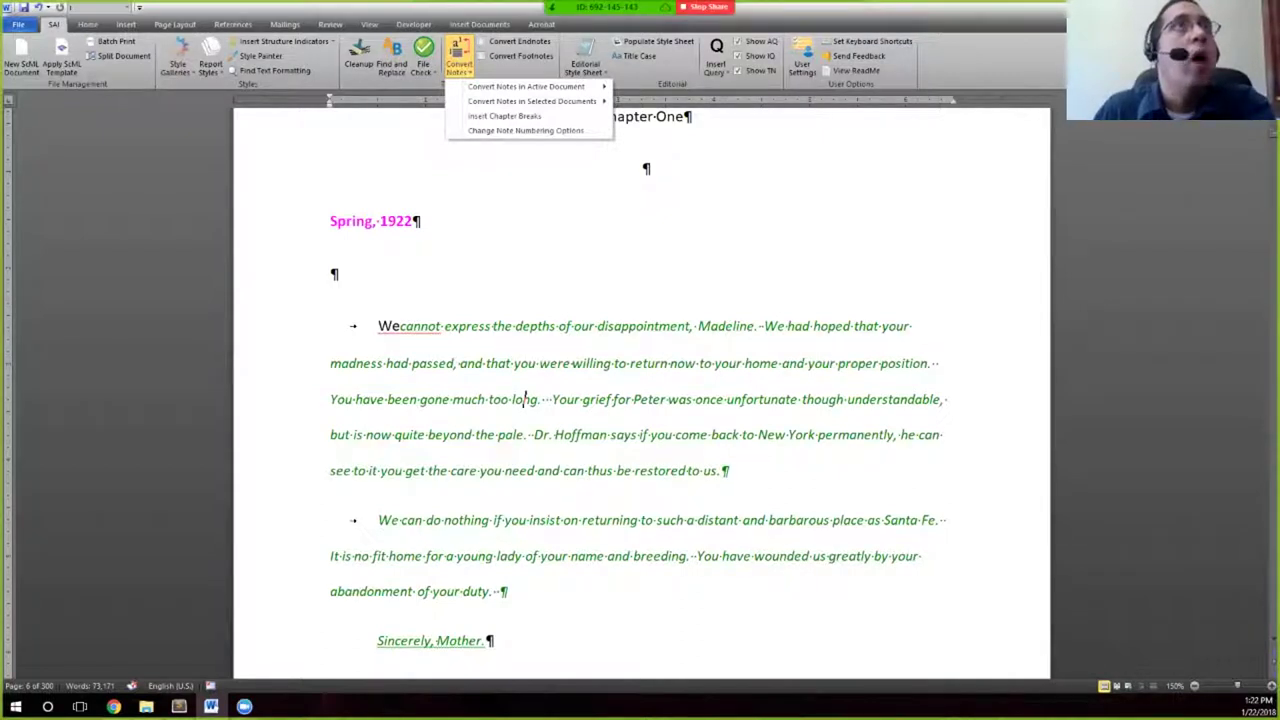
key("Escape")
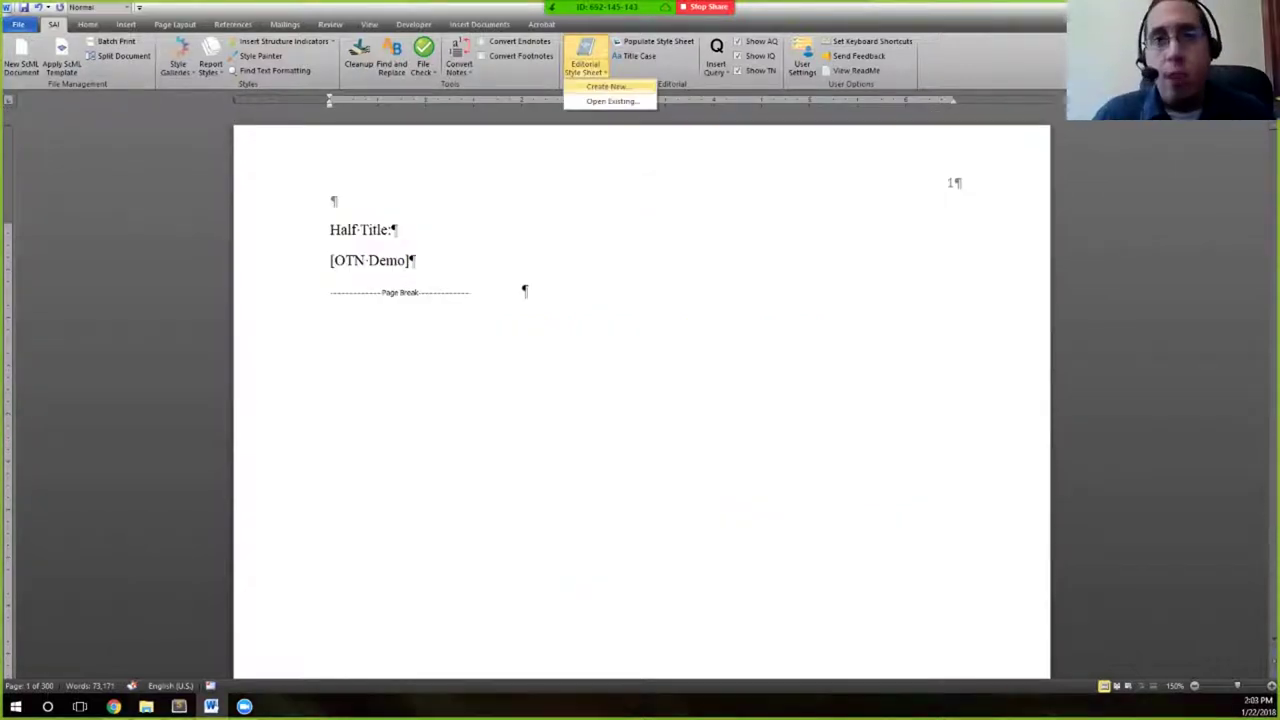
key("Escape")
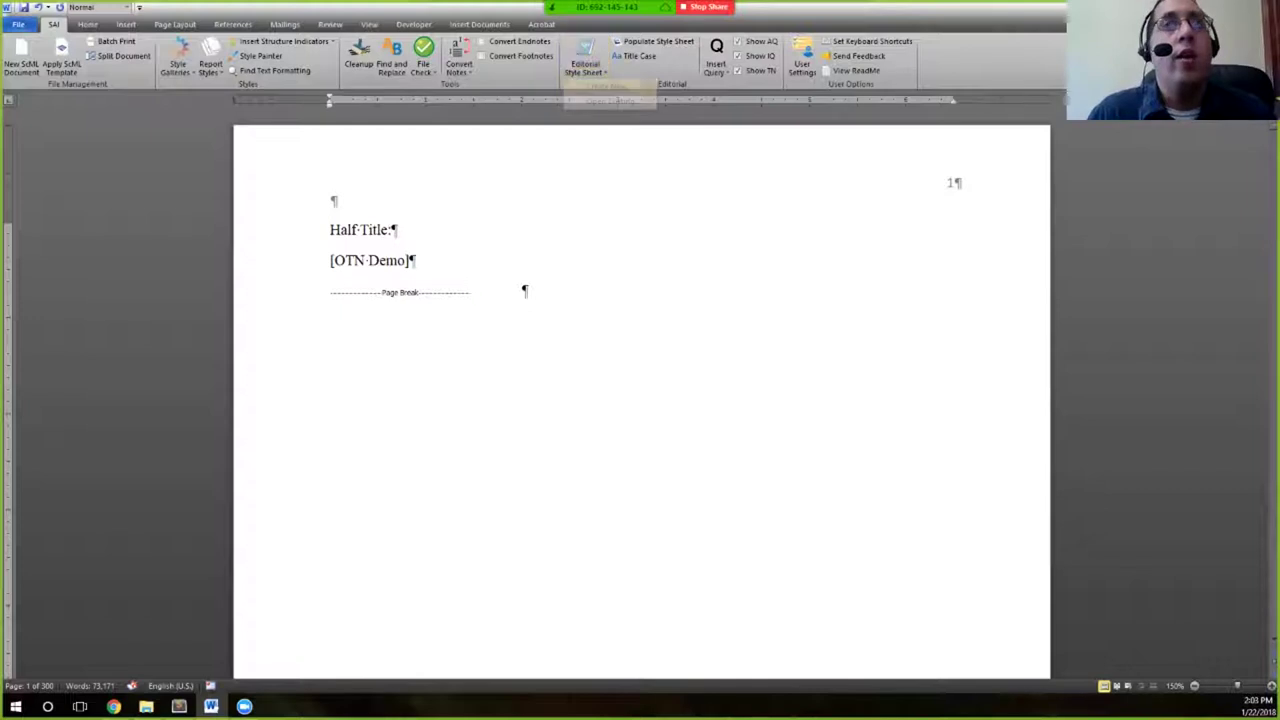
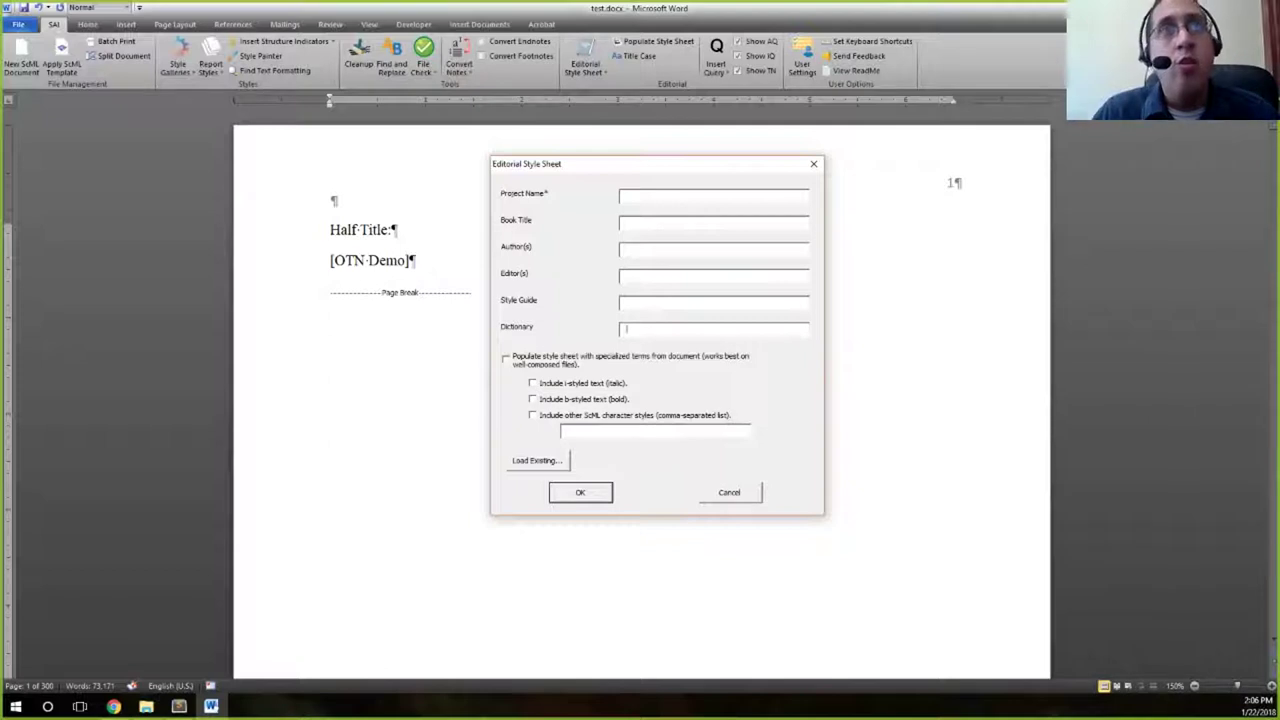
Try populating the editorial style sheet with specialized terms from other ScML character styles, clear these options, and cancel the dialog
left_click(505, 357)
left_click(532, 415)
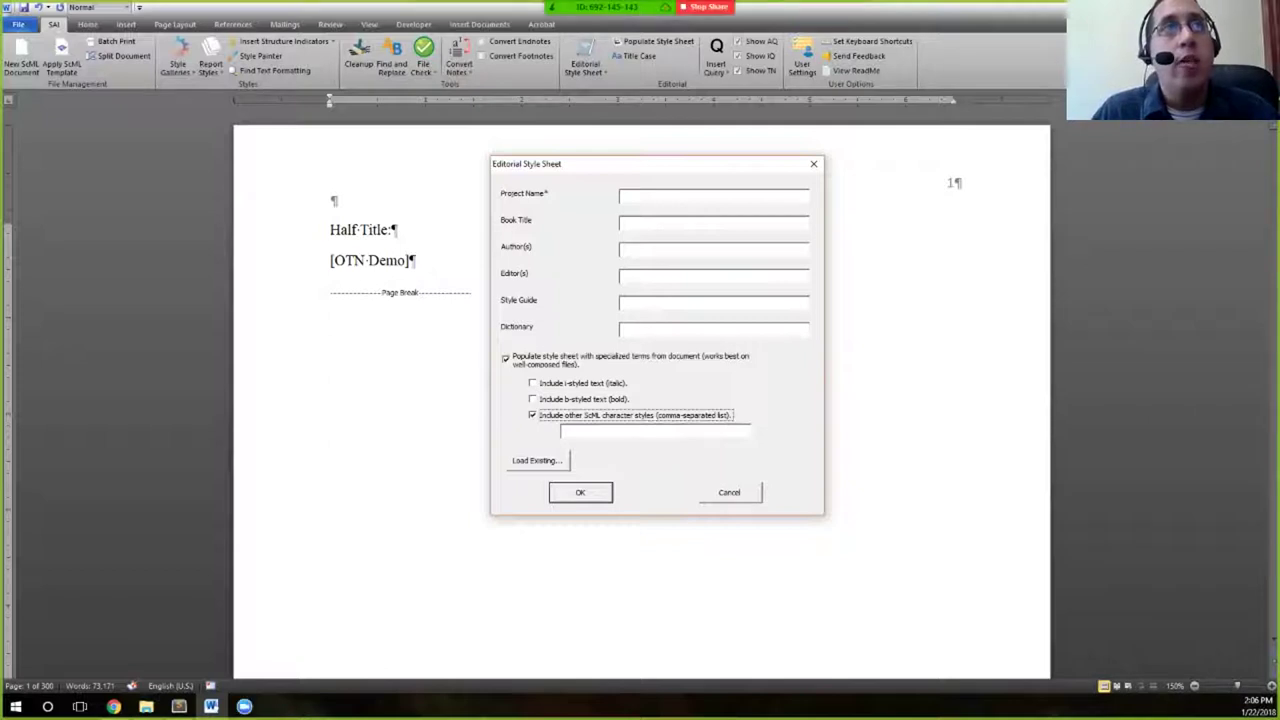
left_click(567, 431)
type("cnusto")
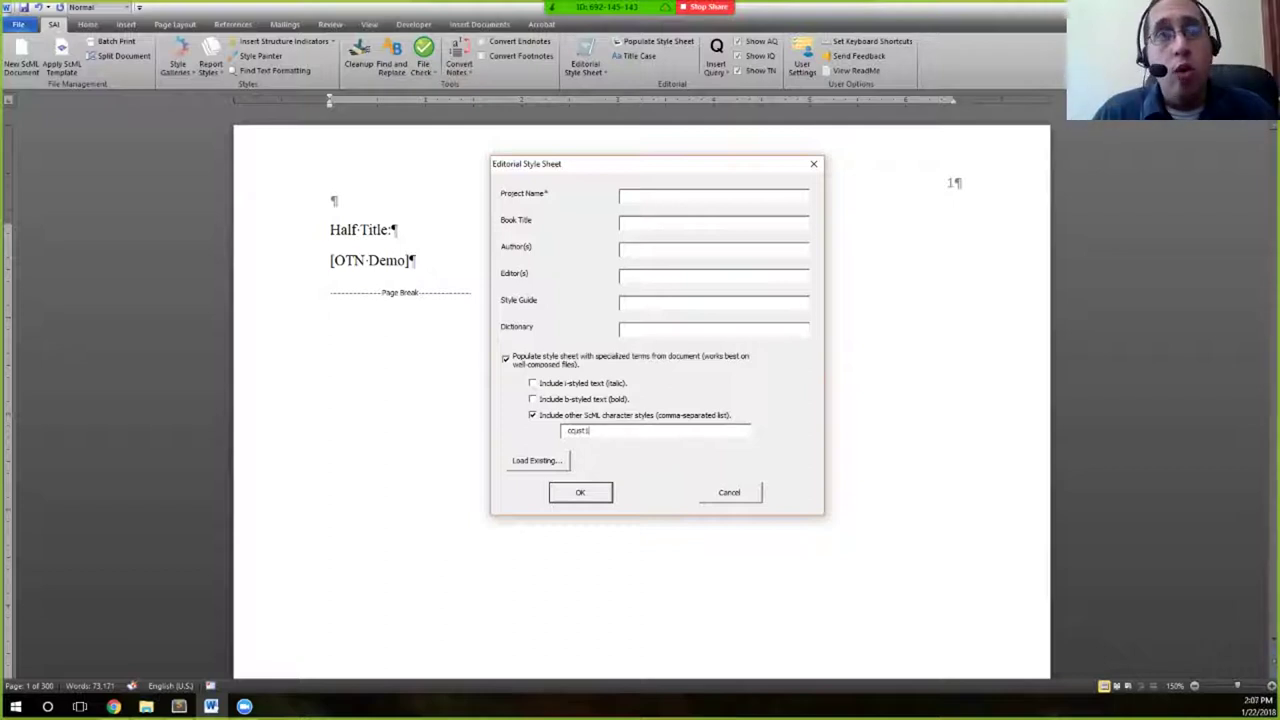
key("BackSpace")
key("BackSpace")
key("BackSpace")
key("BackSpace")
key("BackSpace")
key("BackSpace")
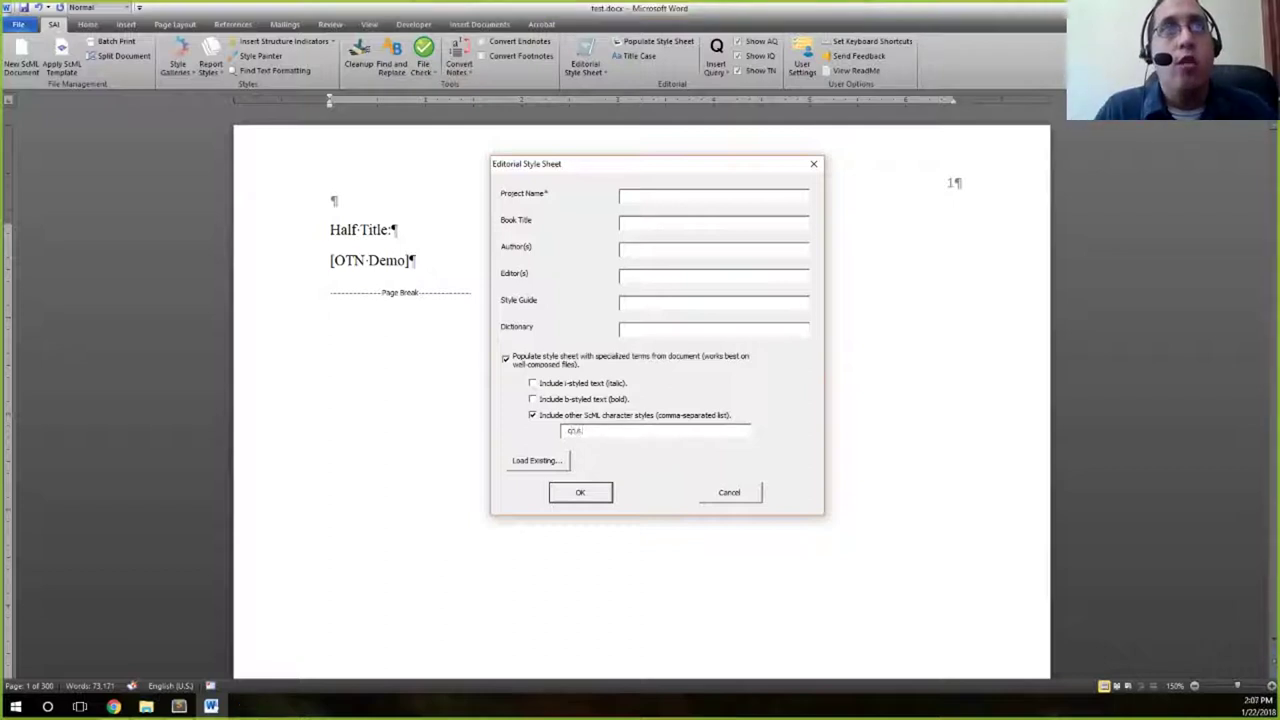
left_click(533, 415)
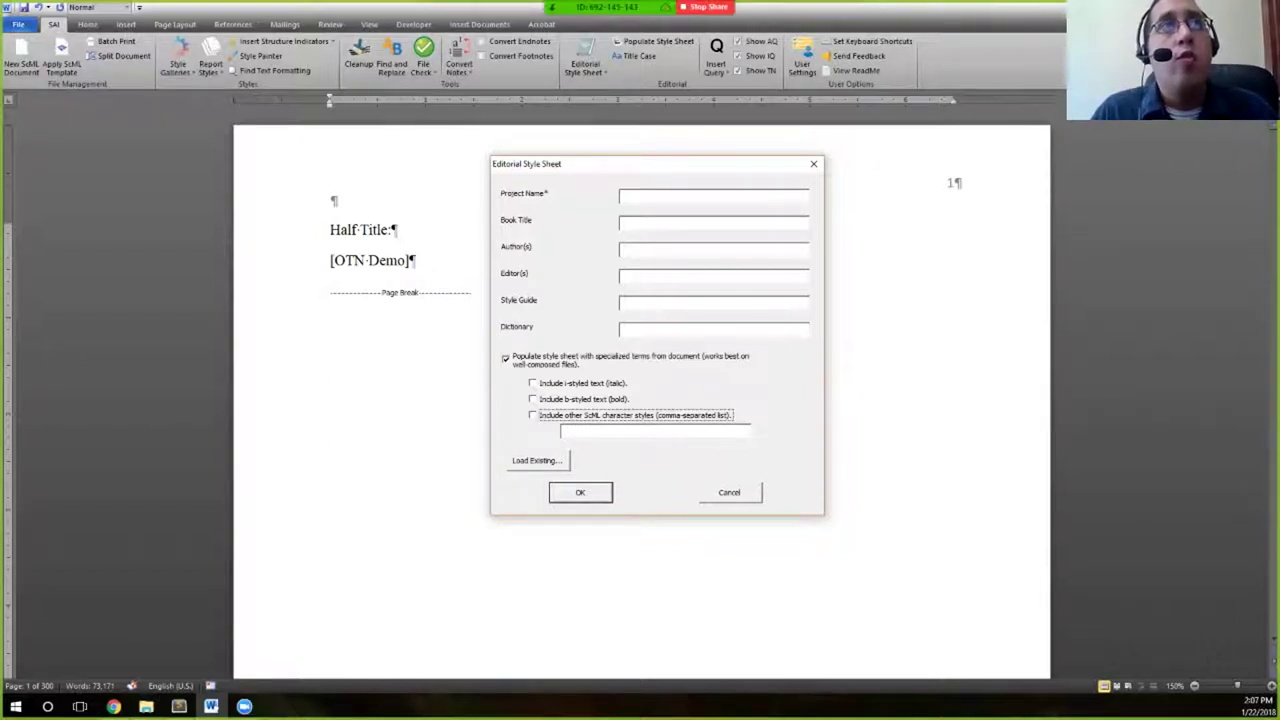
left_click(505, 357)
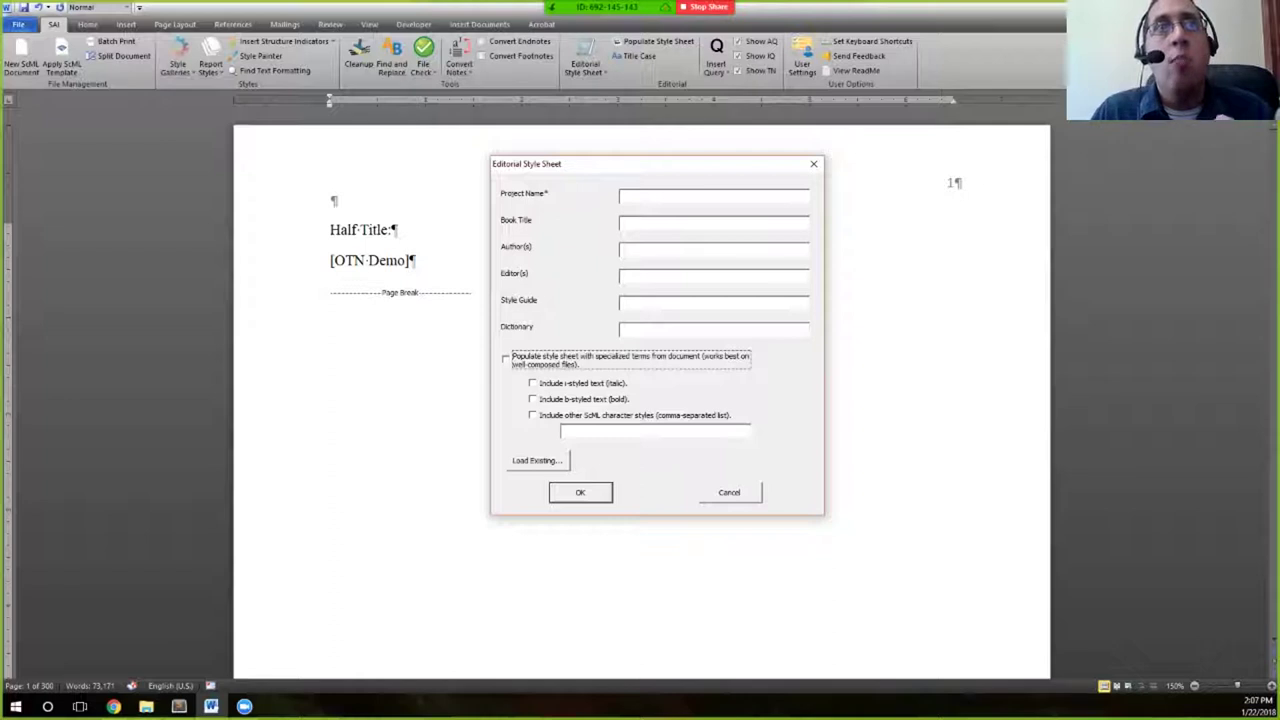
key("Escape")
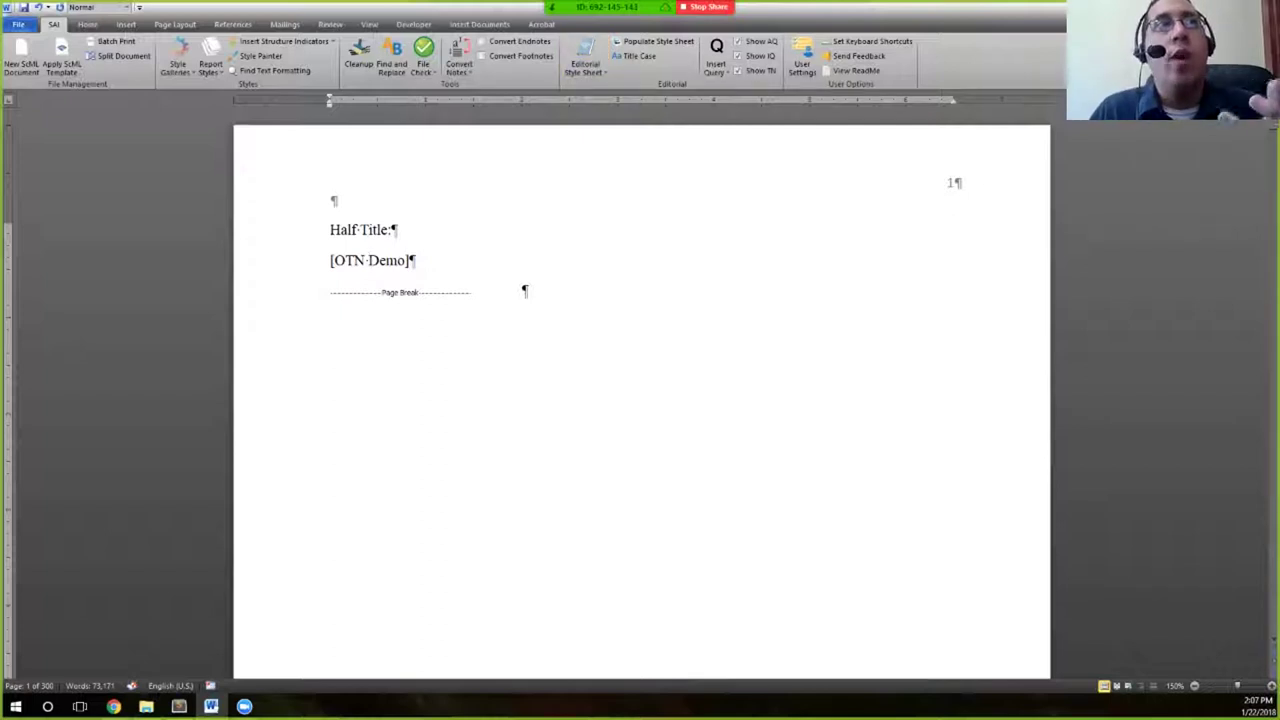
Select the words "Half Title" on the manuscript's first page
left_click(330, 230)
key("shift+Right")
key("shift+Right")
key("shift+Right")
key("shift+Right")
key("shift+Right")
key("shift+Right")
key("shift+Right")
key("shift+Right")
key("shift+Right")
key("shift+Right")
key("shift+Right")
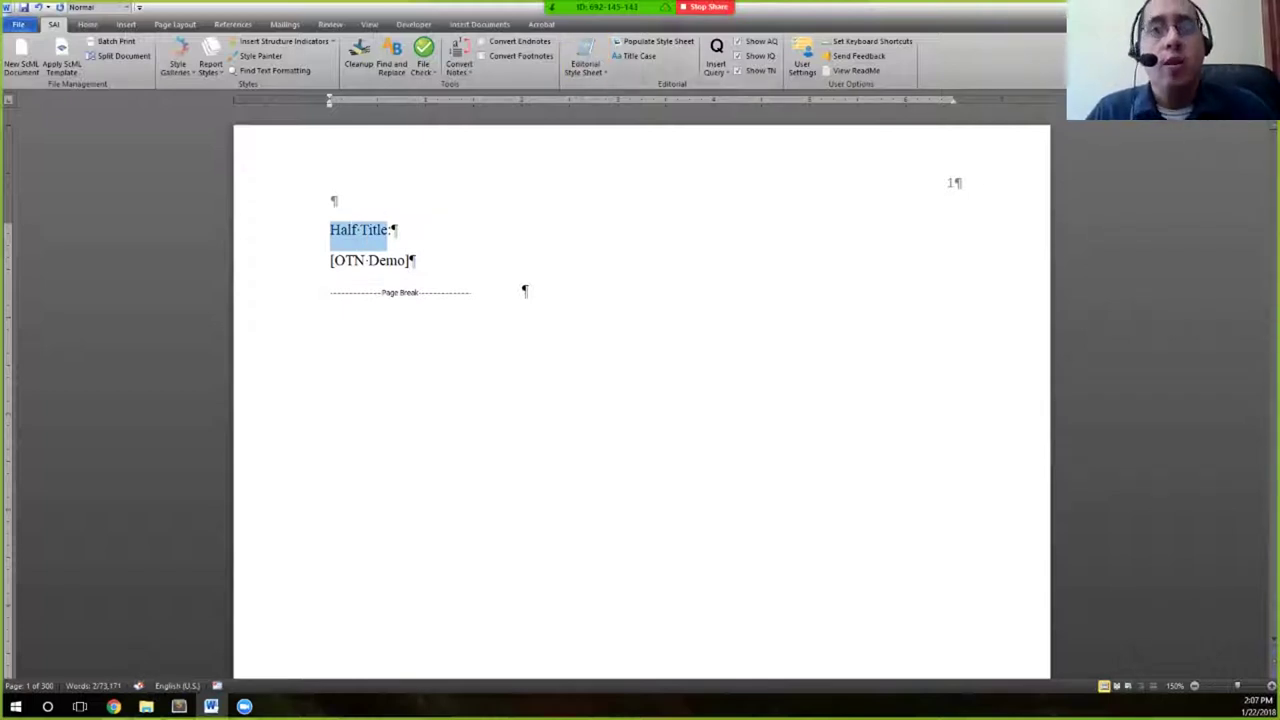
Create a new editorial style sheet with the project name "otn-test" and the book title "Test"
left_click(585, 62)
type("otn-test")
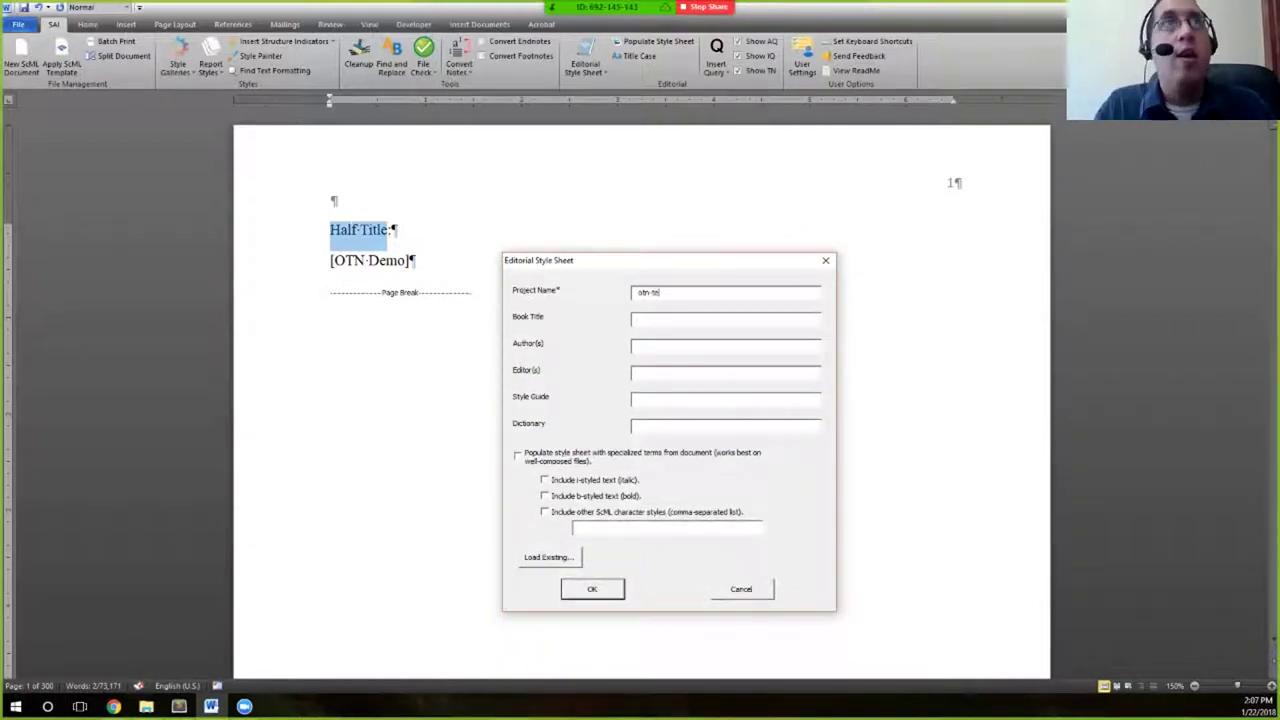
left_click(725, 319)
type("Test")
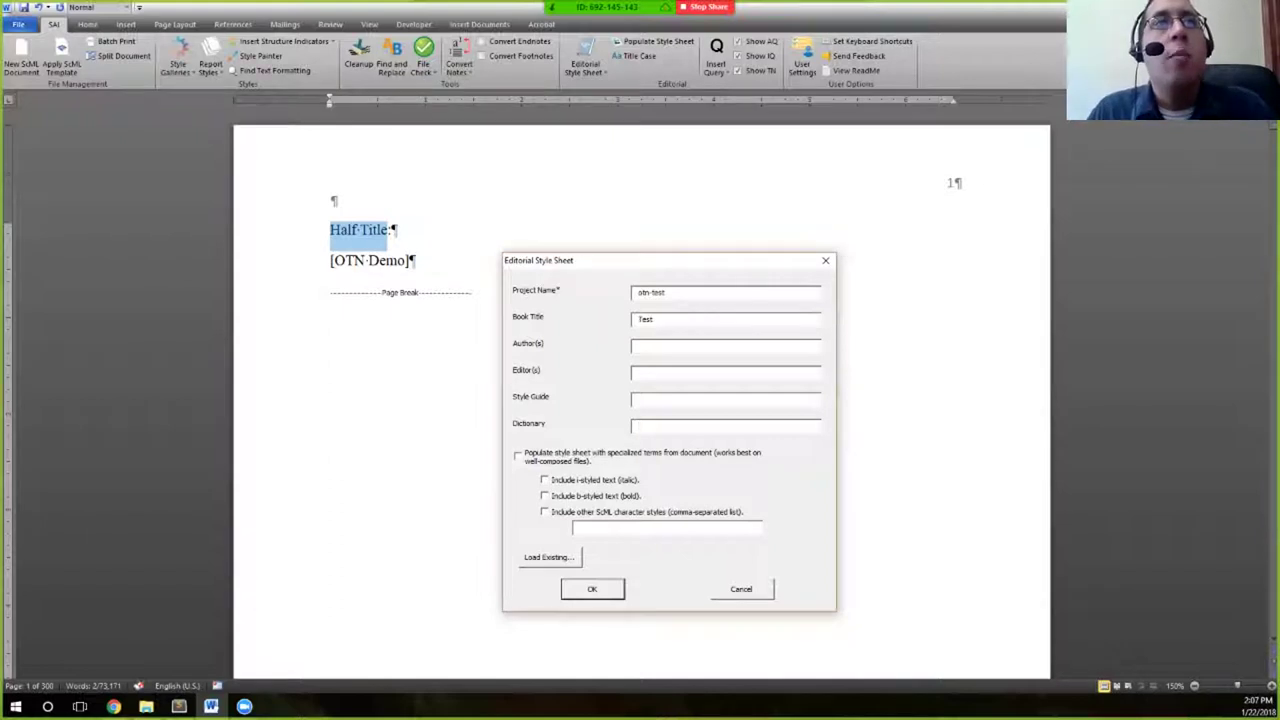
left_click(592, 589)
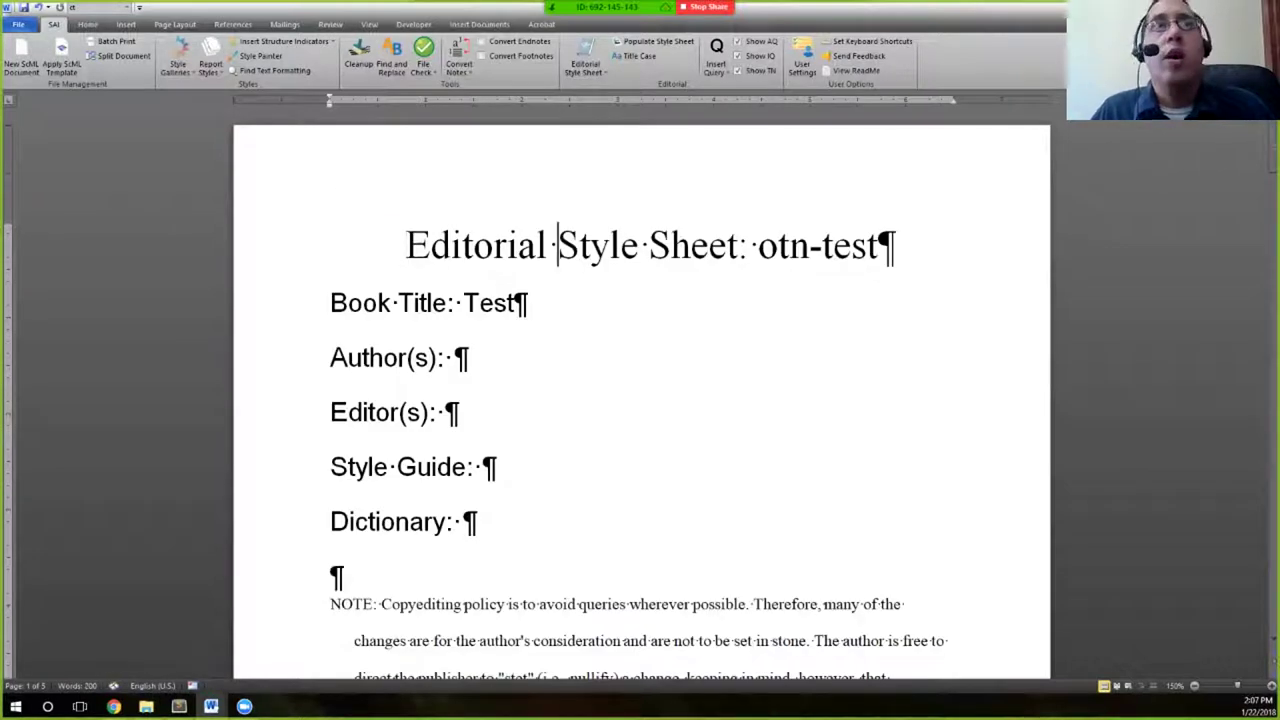
Review the new style sheet's title, project detail fields and the introductory note on copyediting policy
left_click_drag(430, 245, 468, 358)
scroll(640, 400, "down", 6)
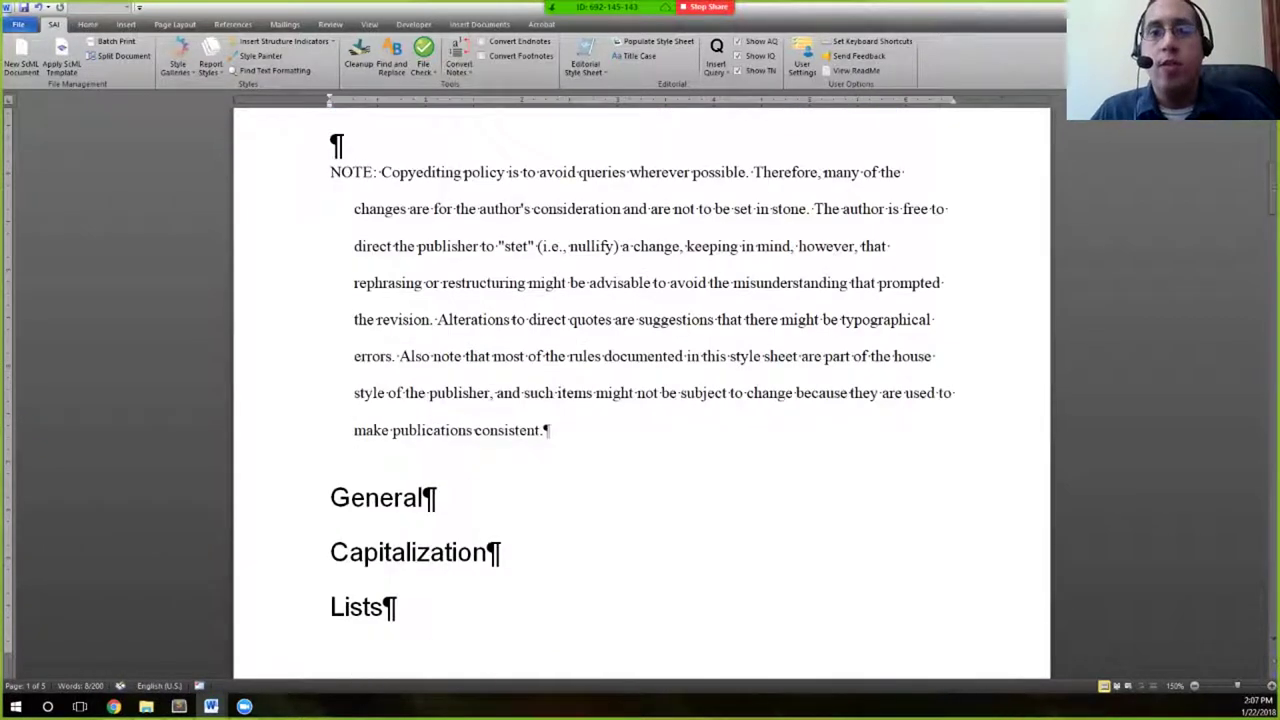
scroll(640, 400, "up", 2)
left_click_drag(381, 268, 707, 489)
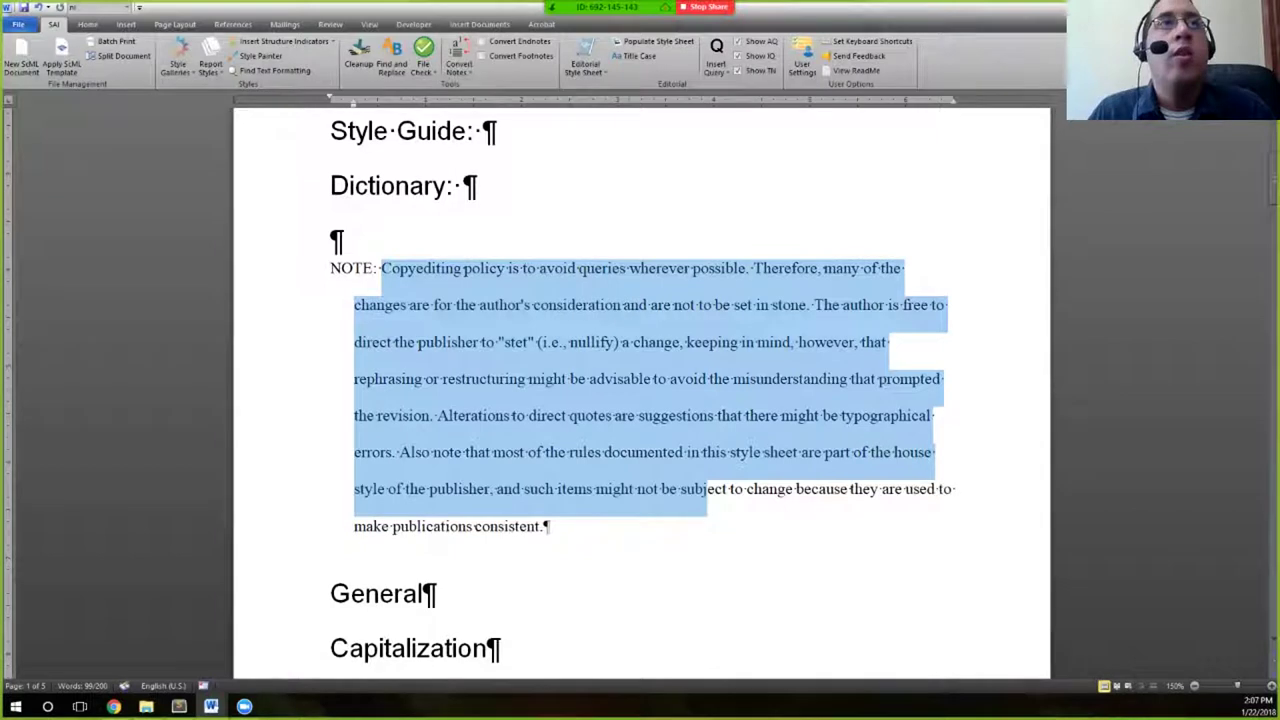
left_click(594, 415)
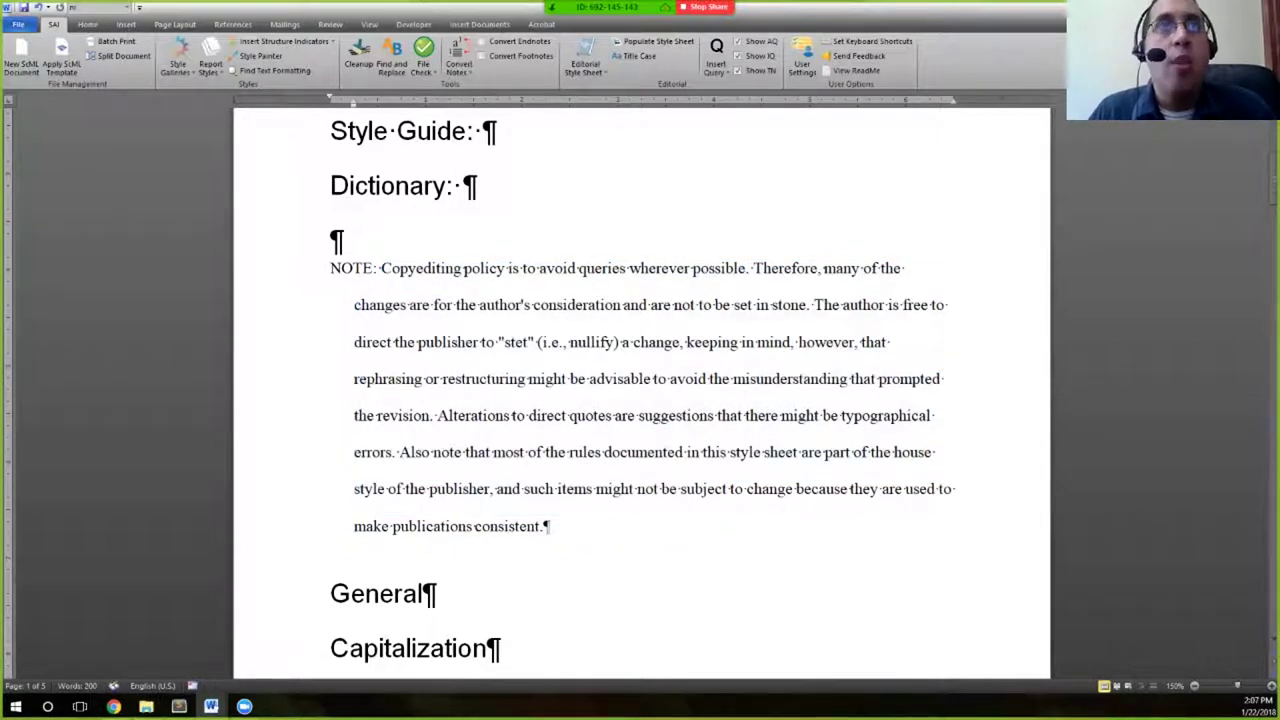
left_click(611, 452)
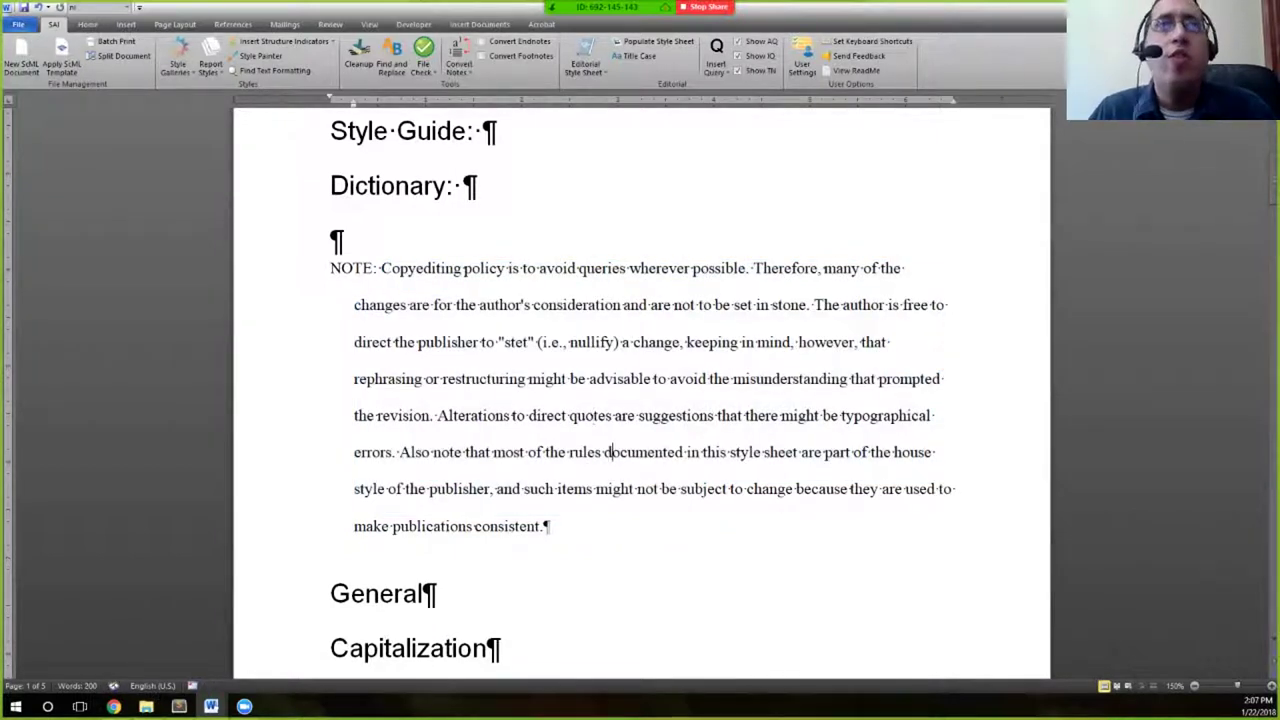
scroll(642, 395, "down", 1)
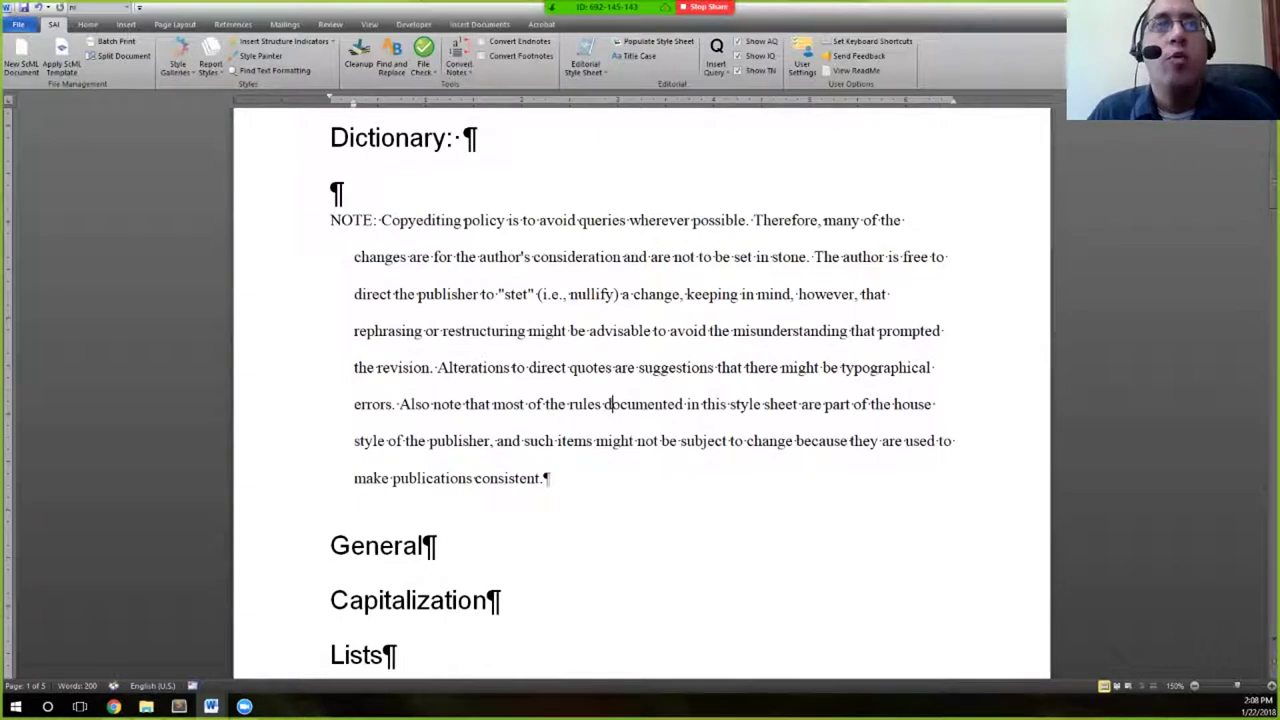
Examine the style sheet's category headings, from General, Capitalization and Lists through Miscellaneous
scroll(642, 395, "down", 7)
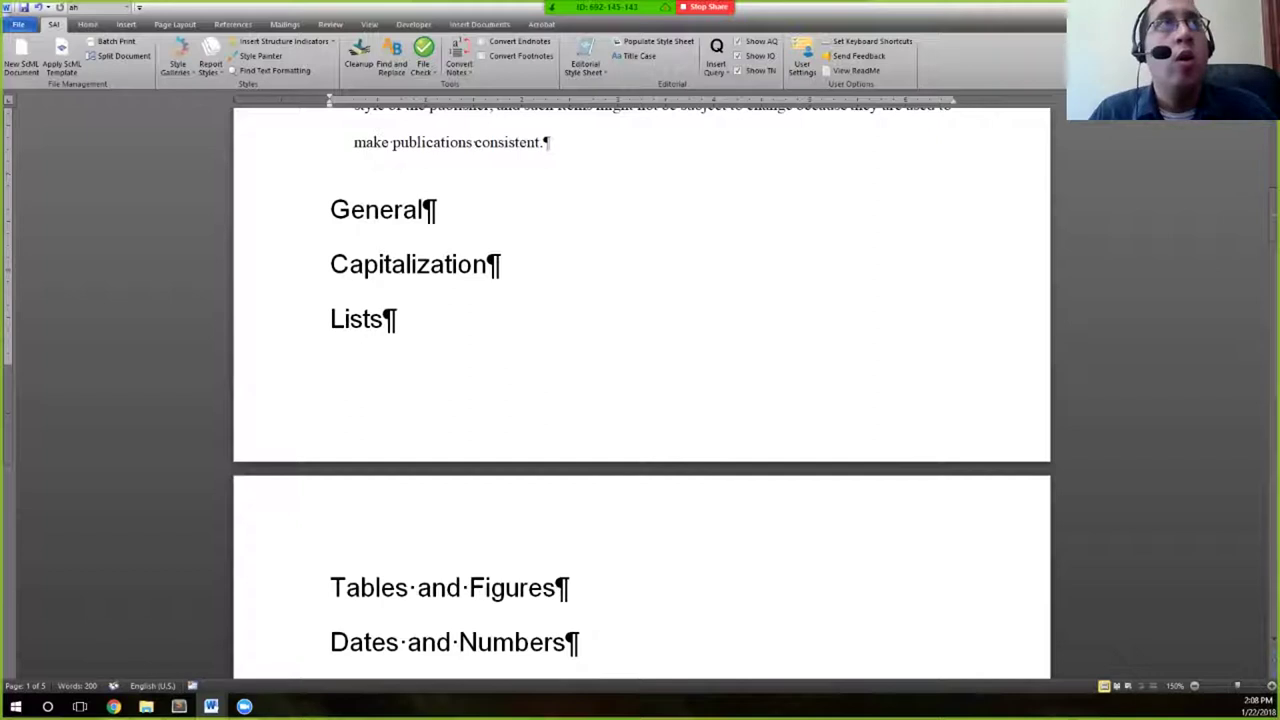
left_click(366, 210)
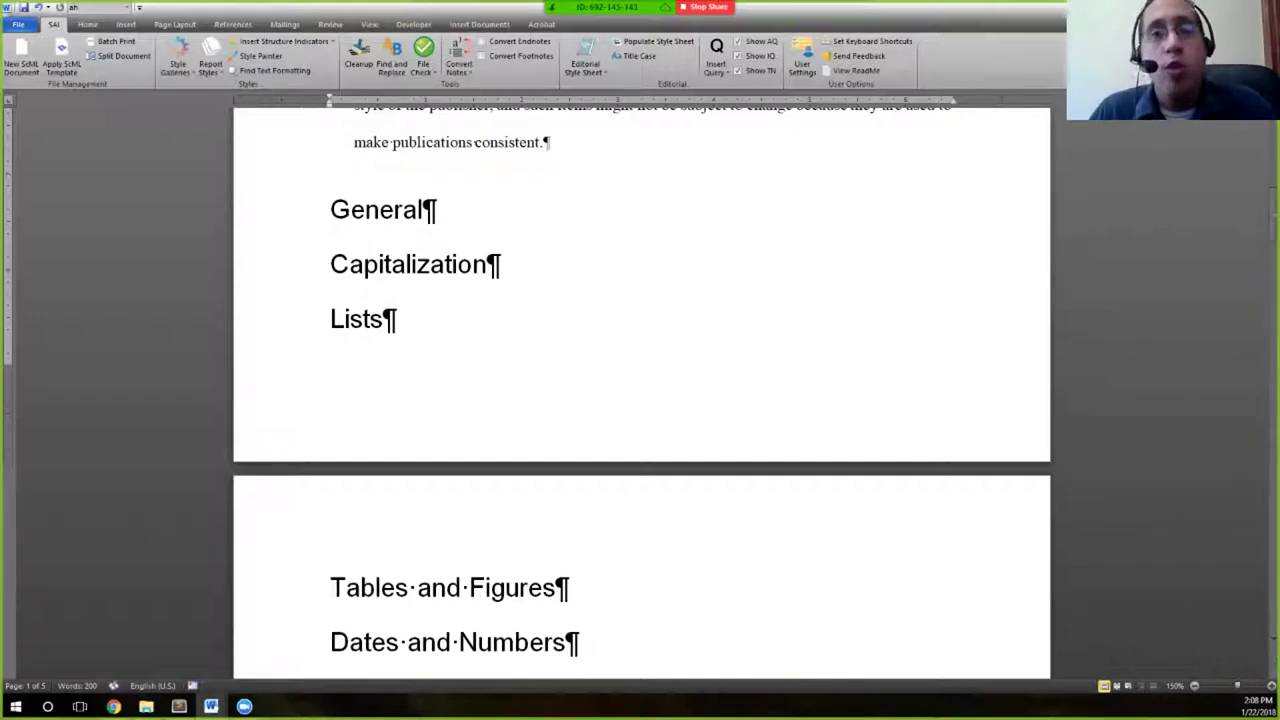
left_click(458, 264)
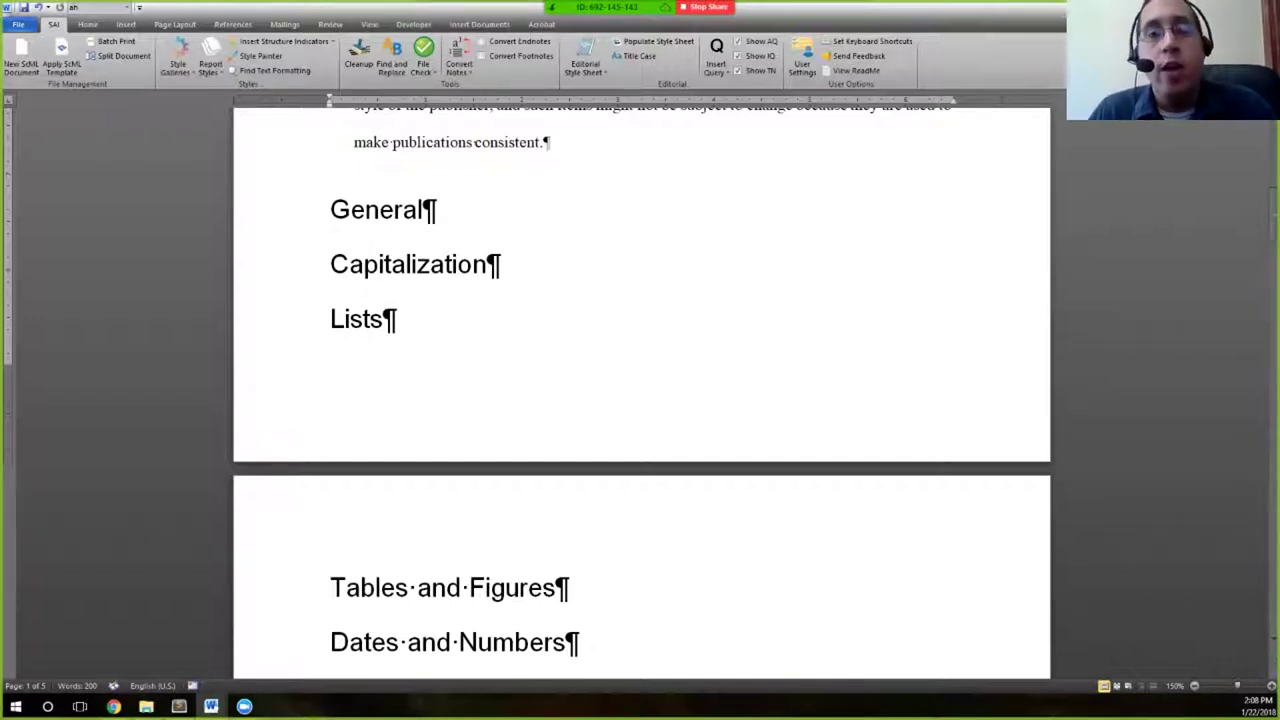
left_click(384, 264)
left_click(348, 264)
left_click(362, 319)
scroll(641, 400, "down", 2)
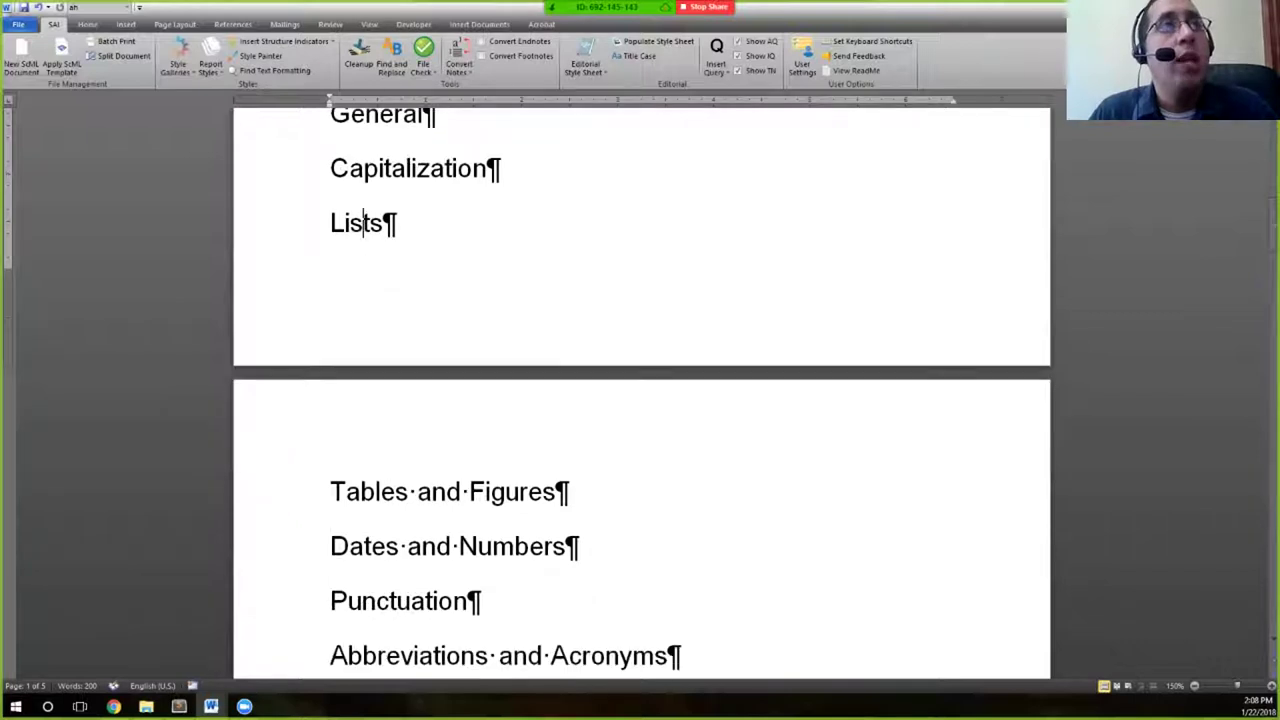
left_click_drag(345, 395, 470, 396)
left_click(408, 450)
scroll(641, 400, "down", 5)
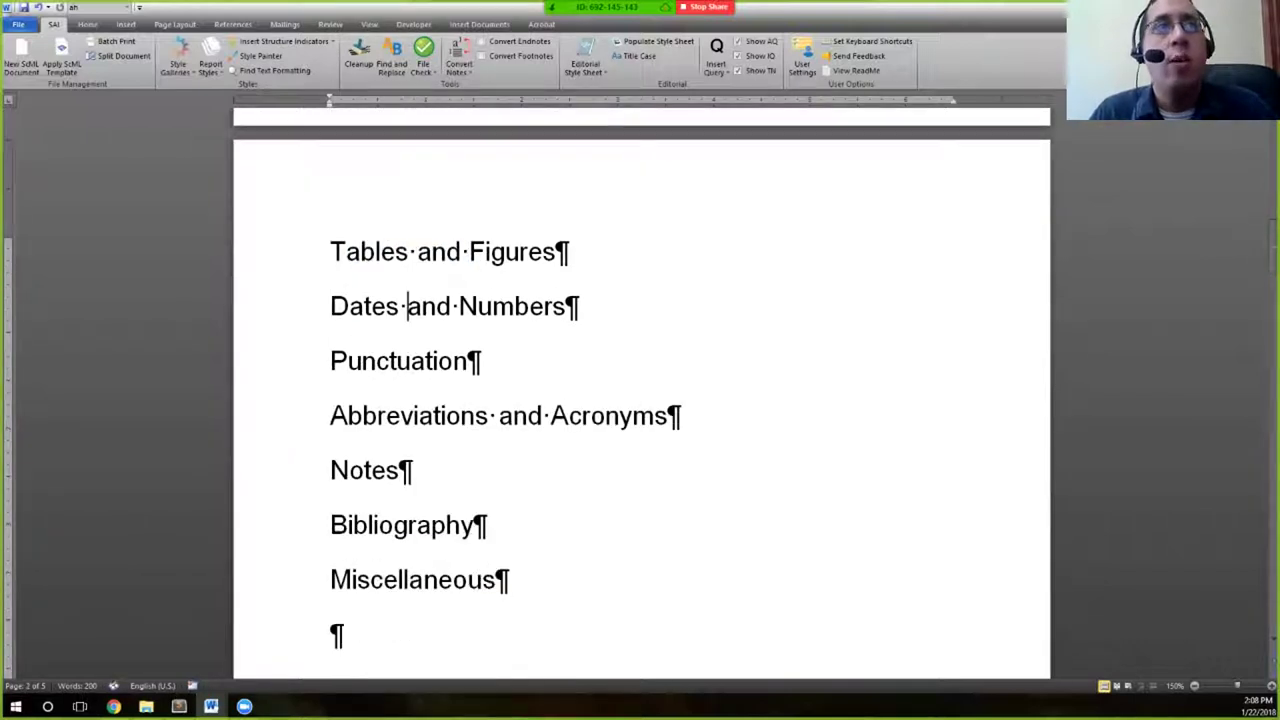
Look through the style sheet's alphabetical word-list sections and highlight the blank entry line under heading C
scroll(641, 400, "down", 5)
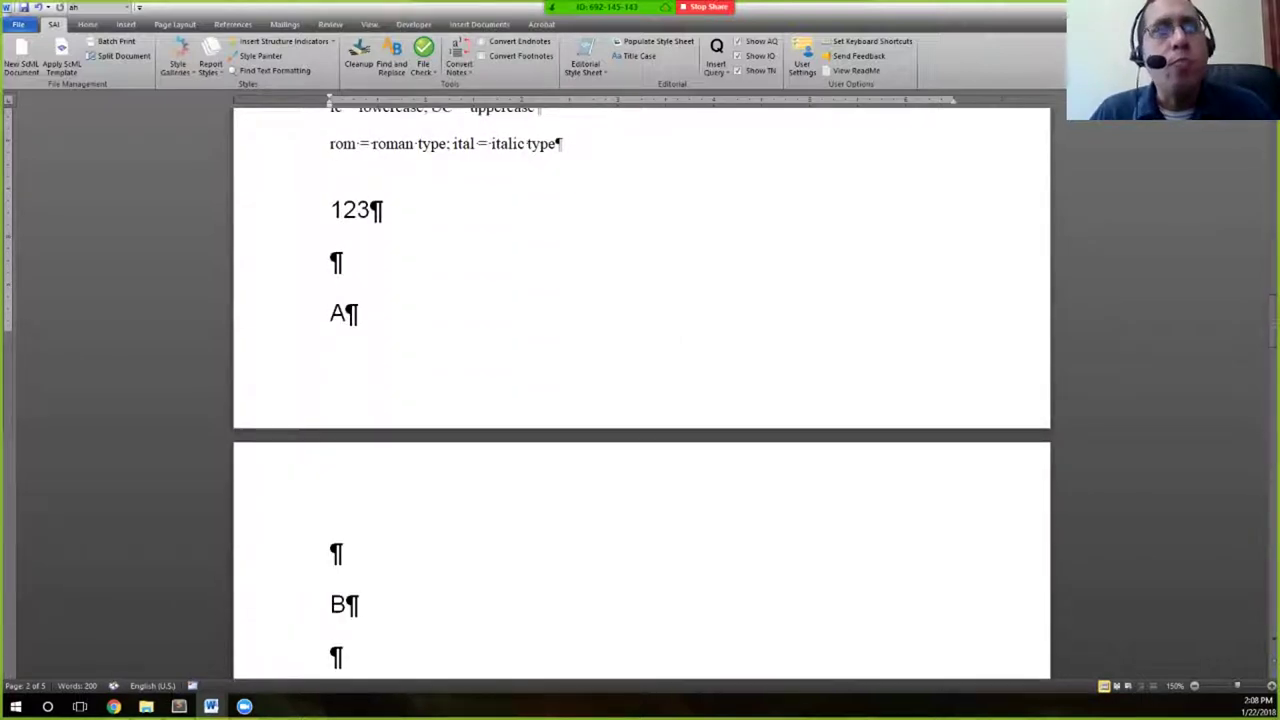
scroll(641, 400, "down", 1)
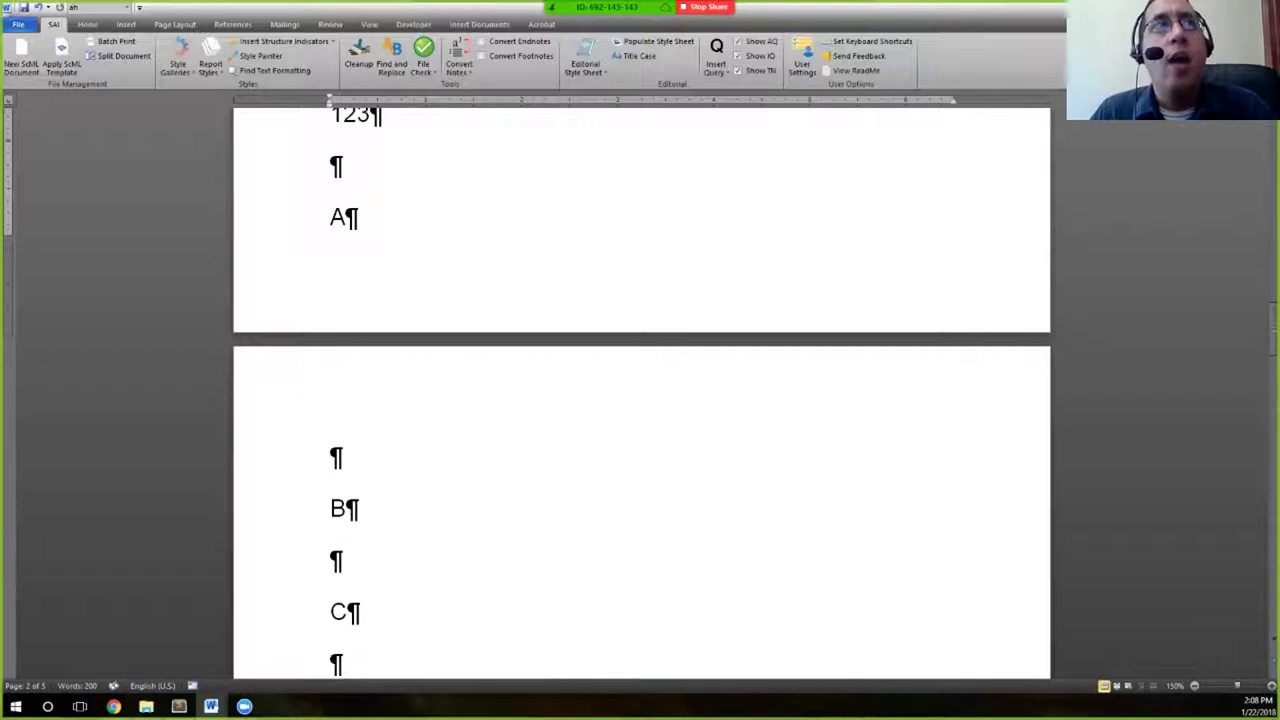
scroll(641, 400, "down", 6)
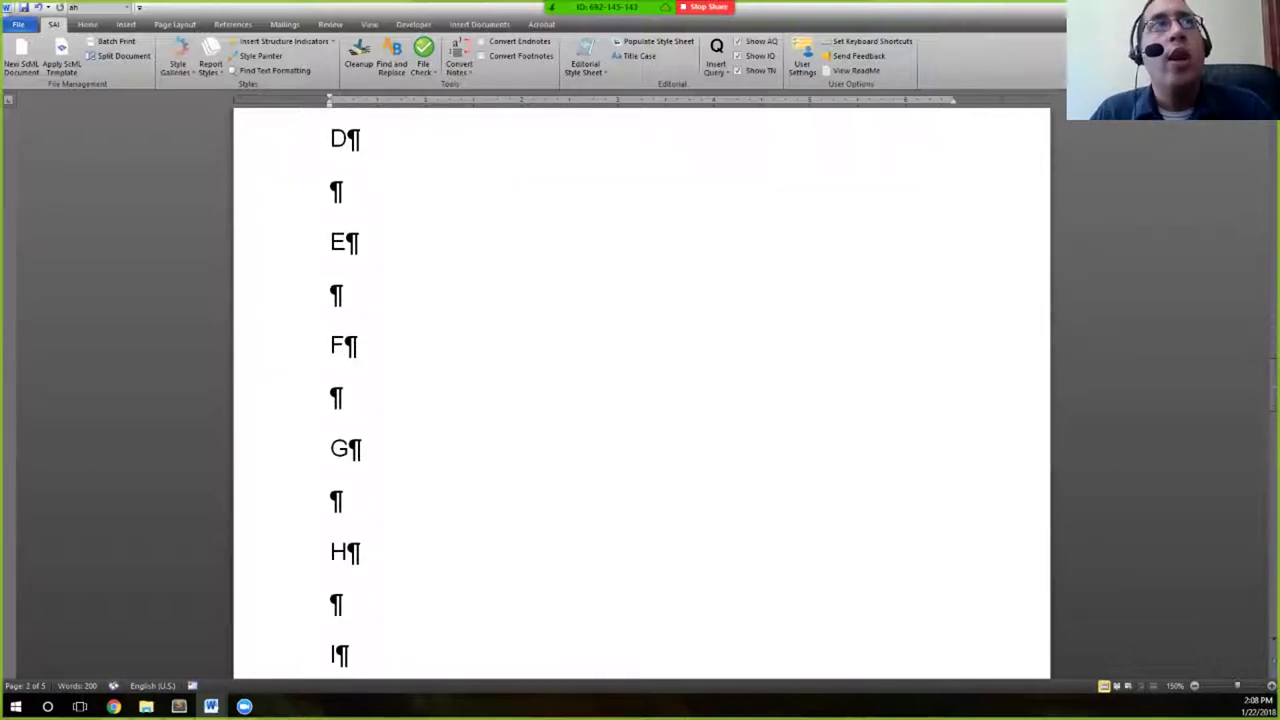
scroll(641, 400, "up", 4)
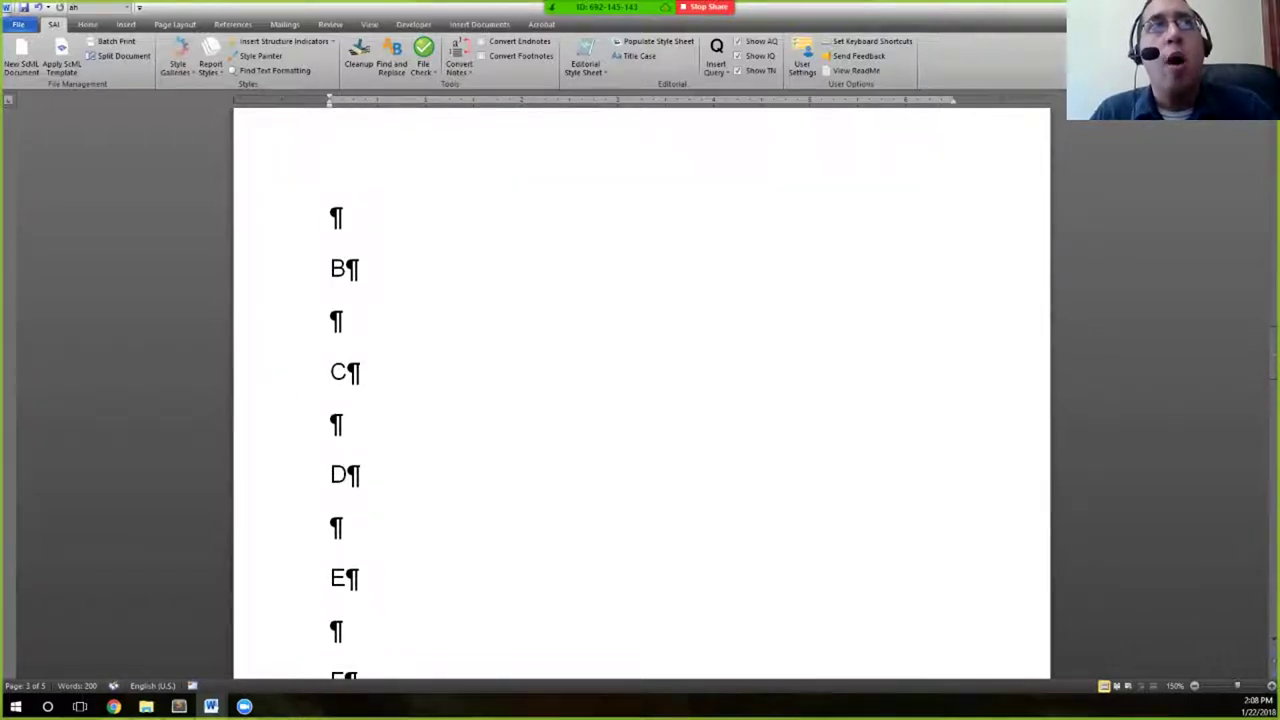
scroll(641, 400, "down", 1)
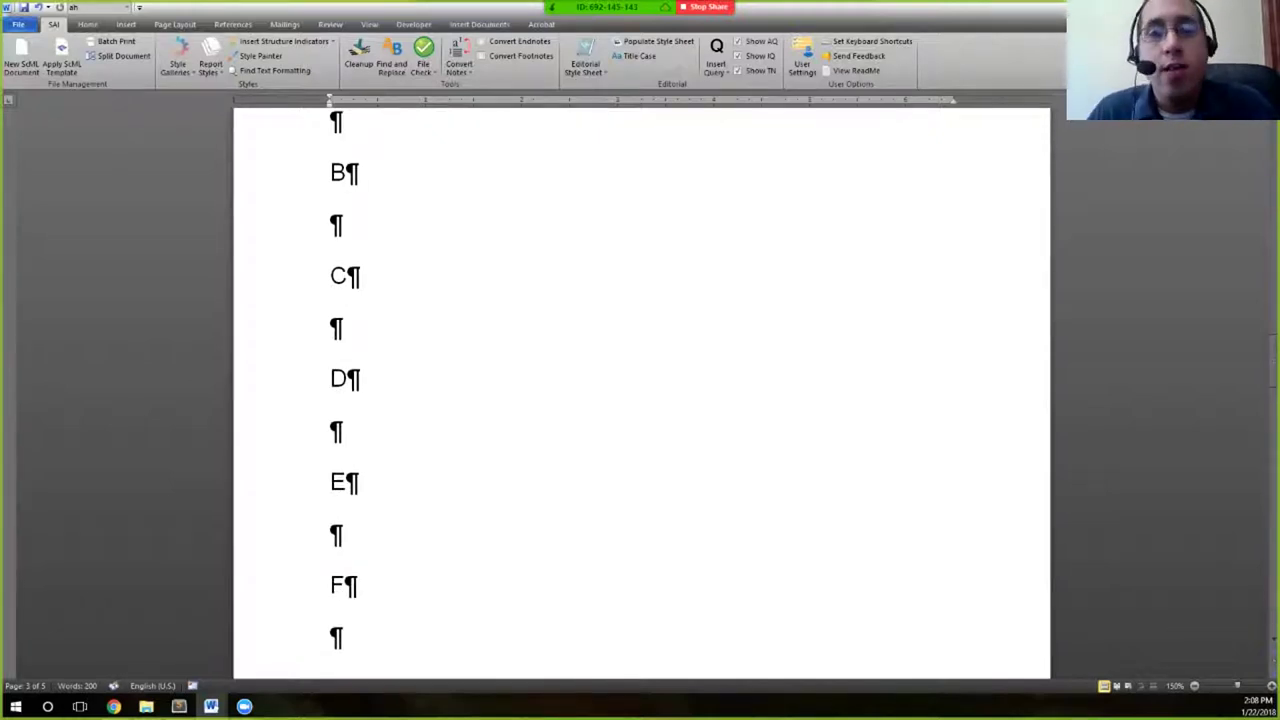
left_click(331, 332)
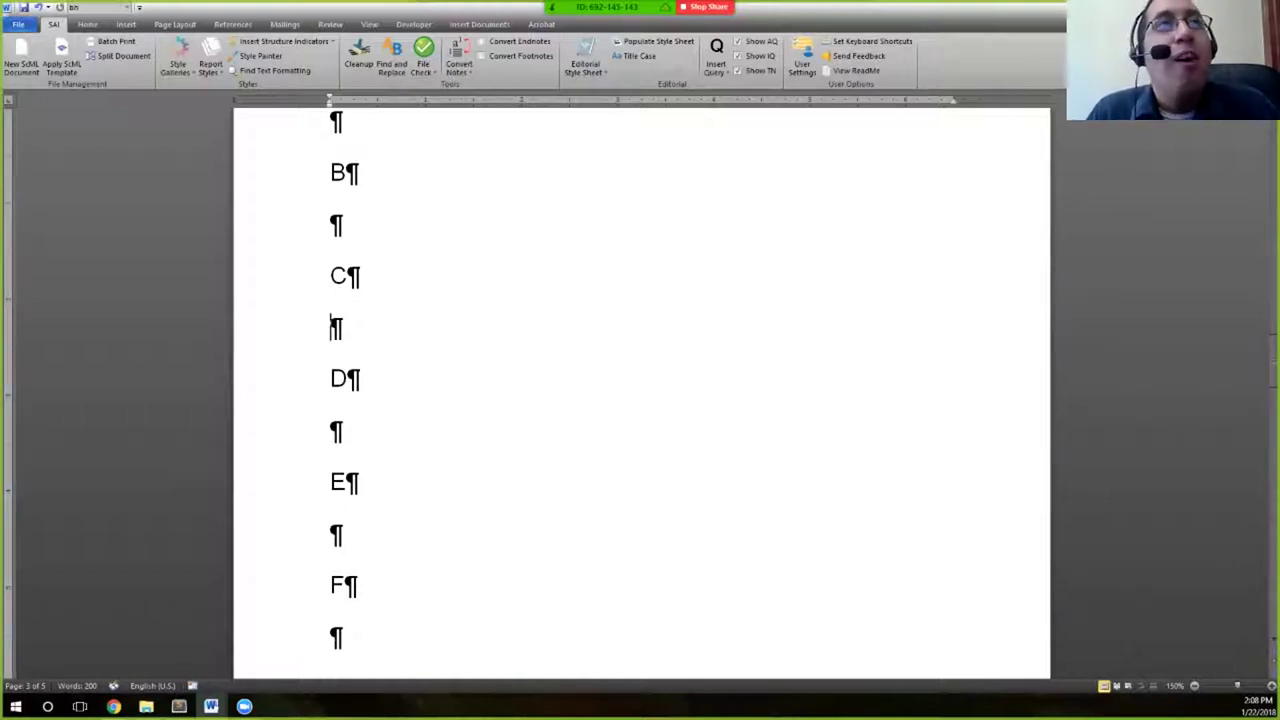
key("shift+Down")
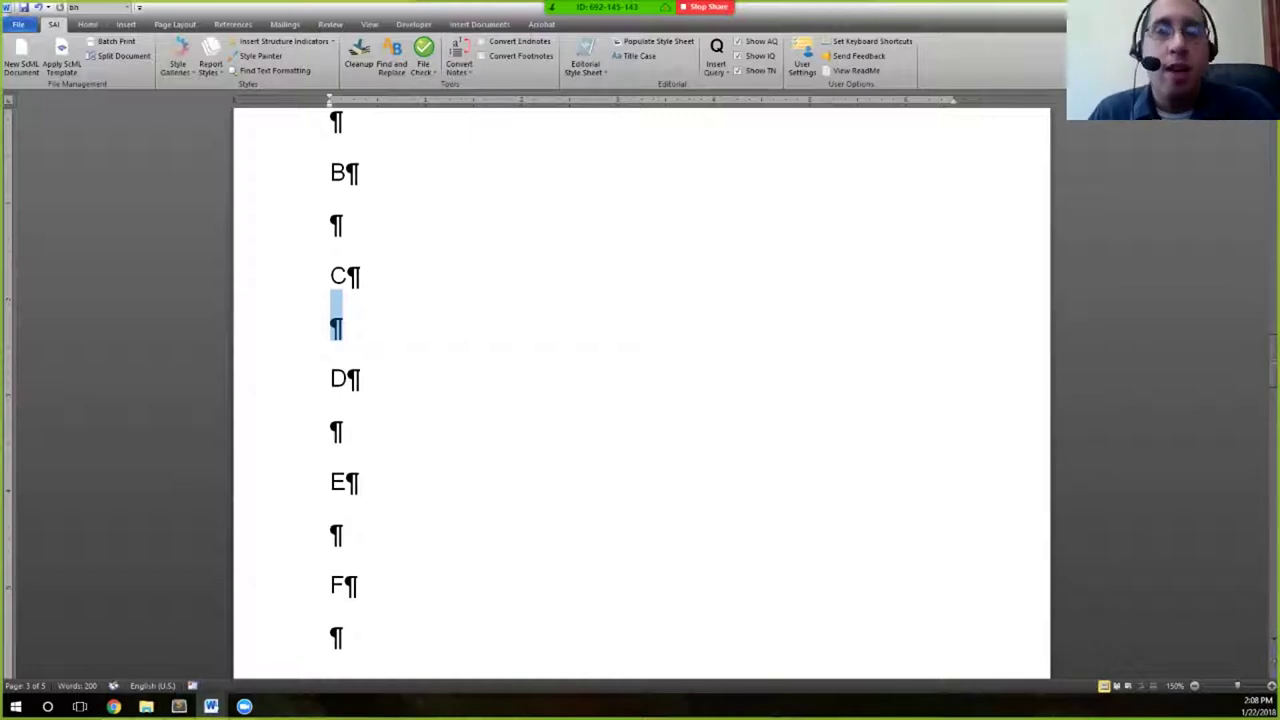
scroll(355, 625, "up", 2)
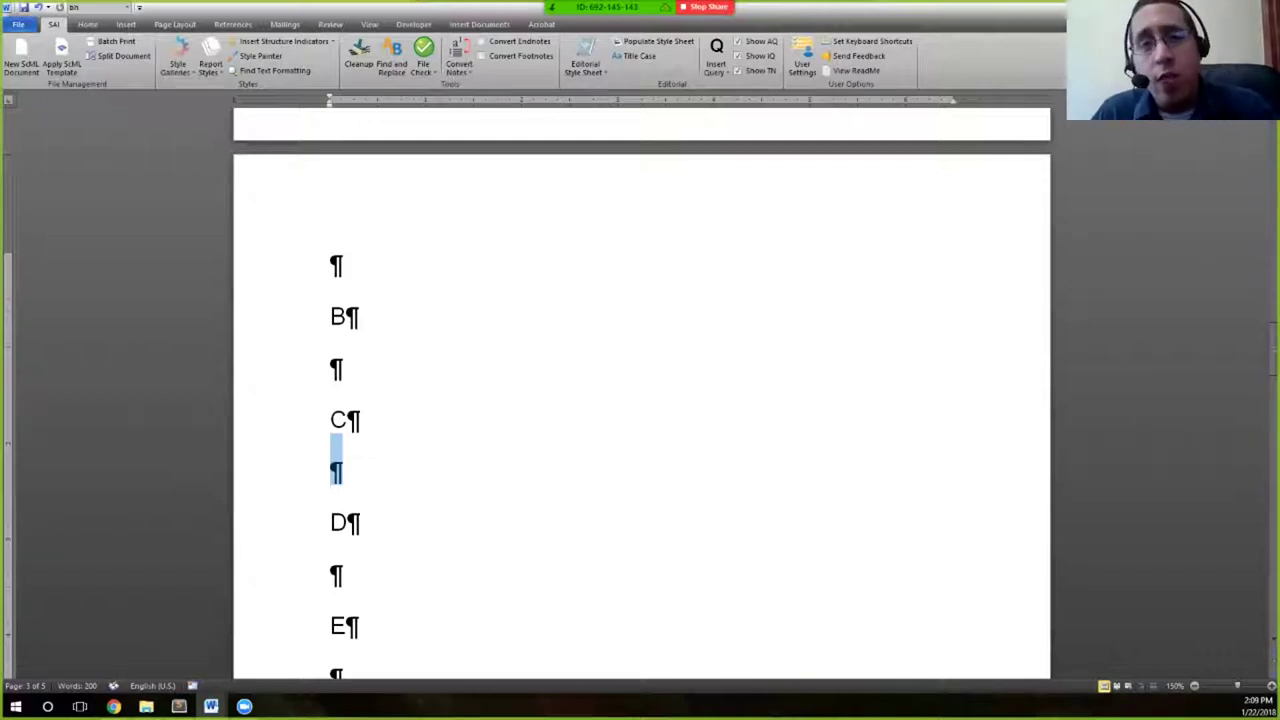
scroll(640, 400, "down", 1)
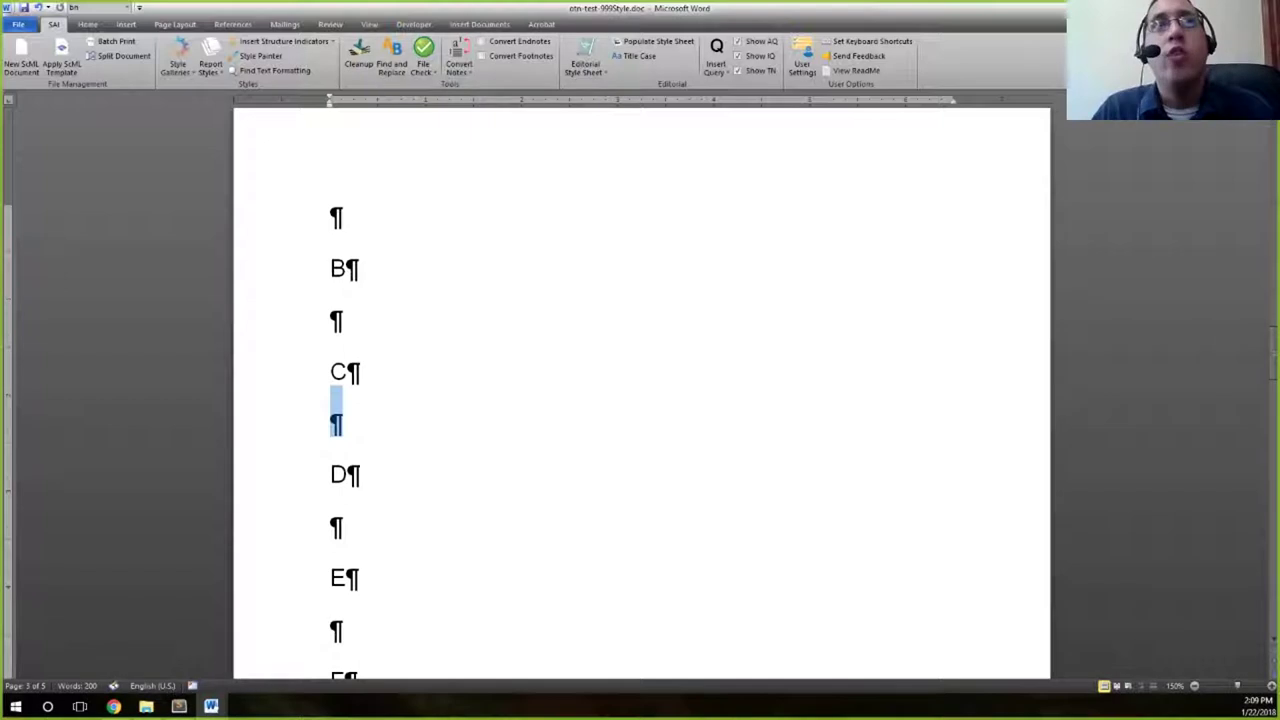
Review the style sheet's introductory note and its opening category headings: General, Capitalization and Lists
scroll(641, 390, "up", 20)
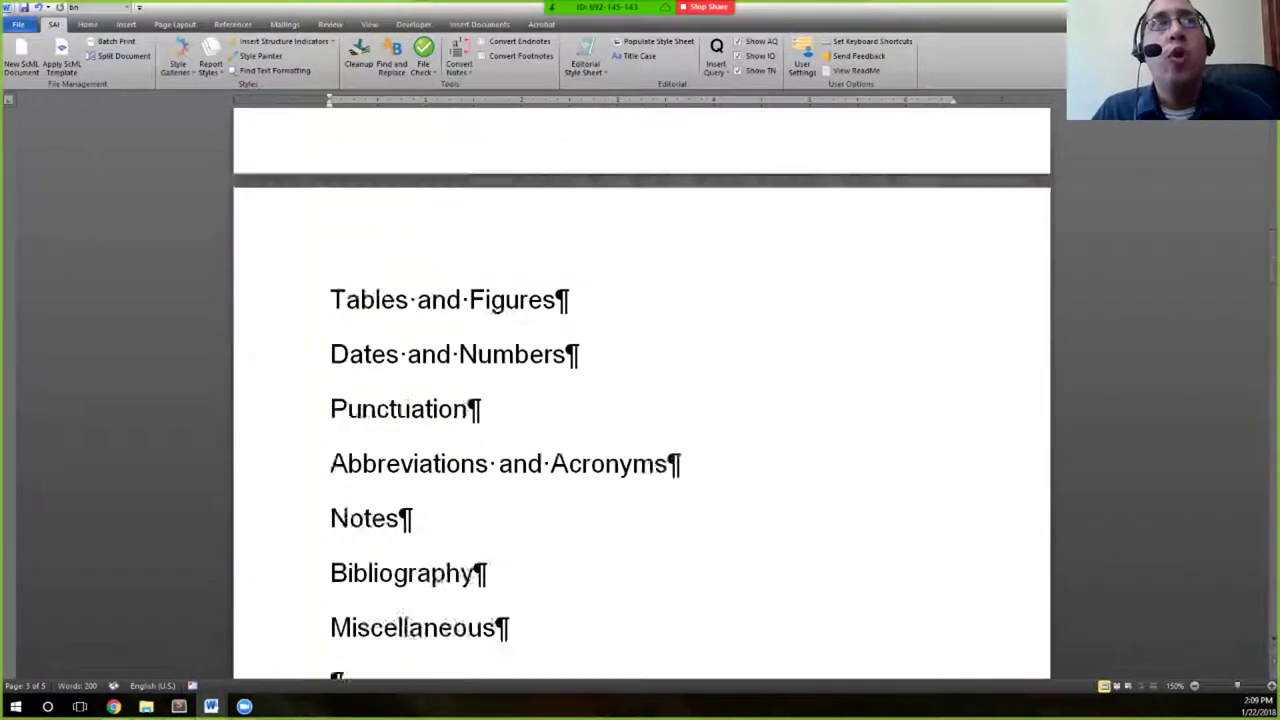
scroll(641, 390, "down", 3)
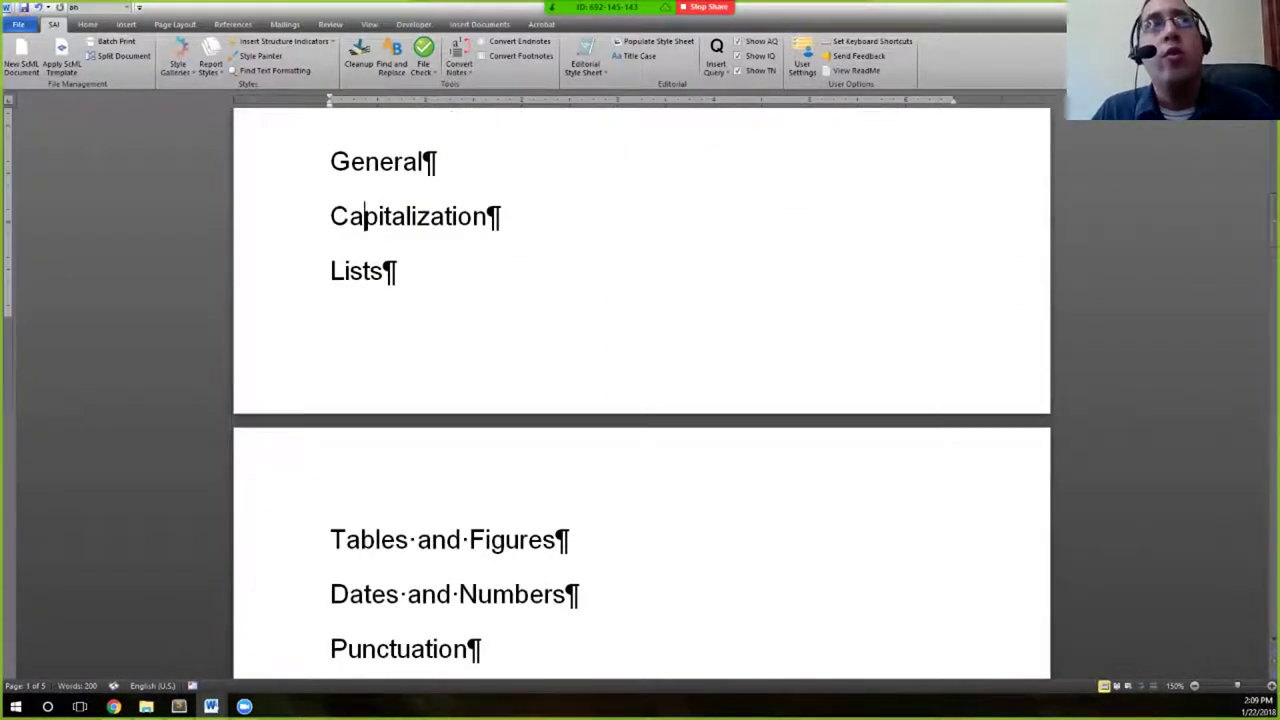
scroll(641, 390, "down", 3)
scroll(641, 390, "down", 7)
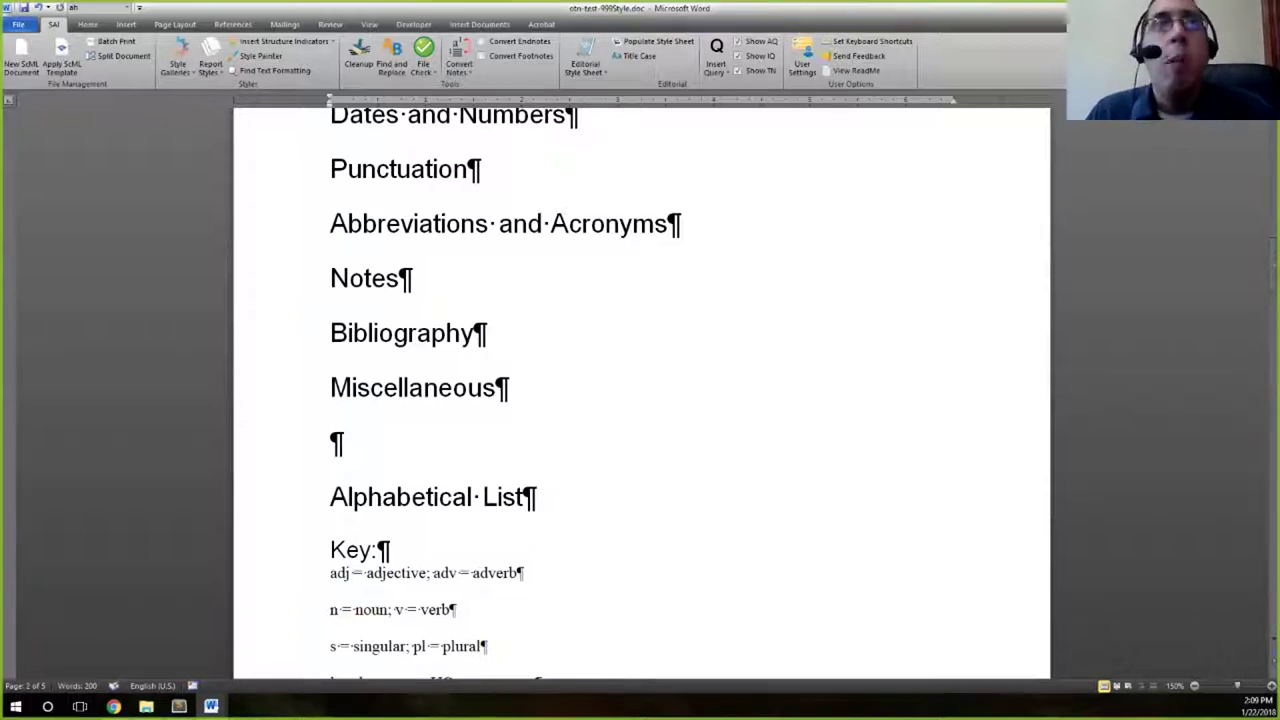
scroll(640, 390, "up", 4)
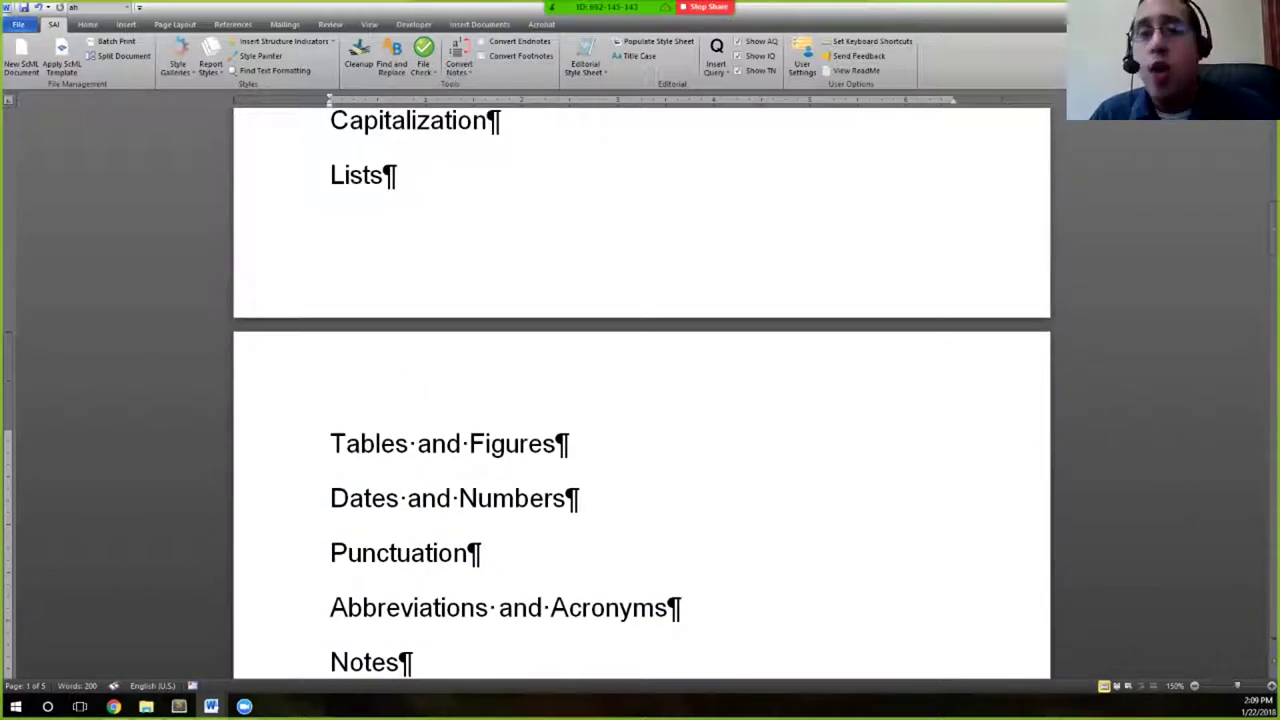
scroll(640, 390, "up", 5)
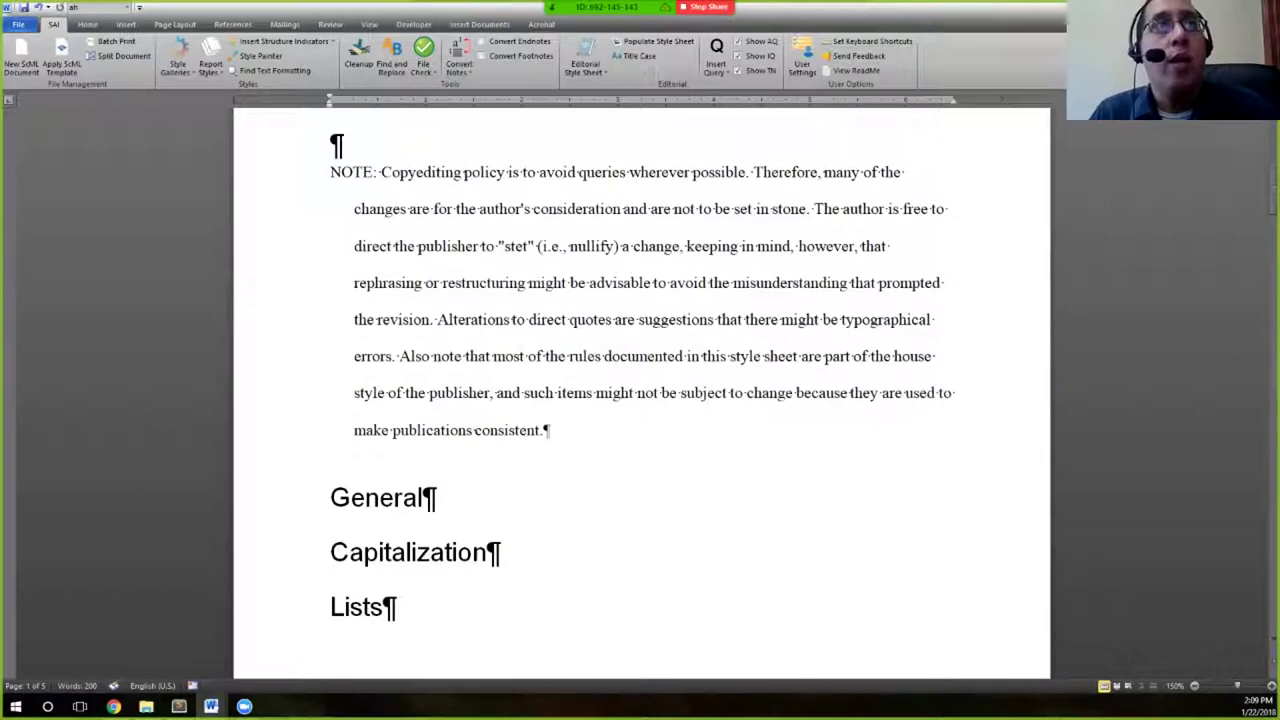
scroll(640, 390, "down", 2)
key("Left")
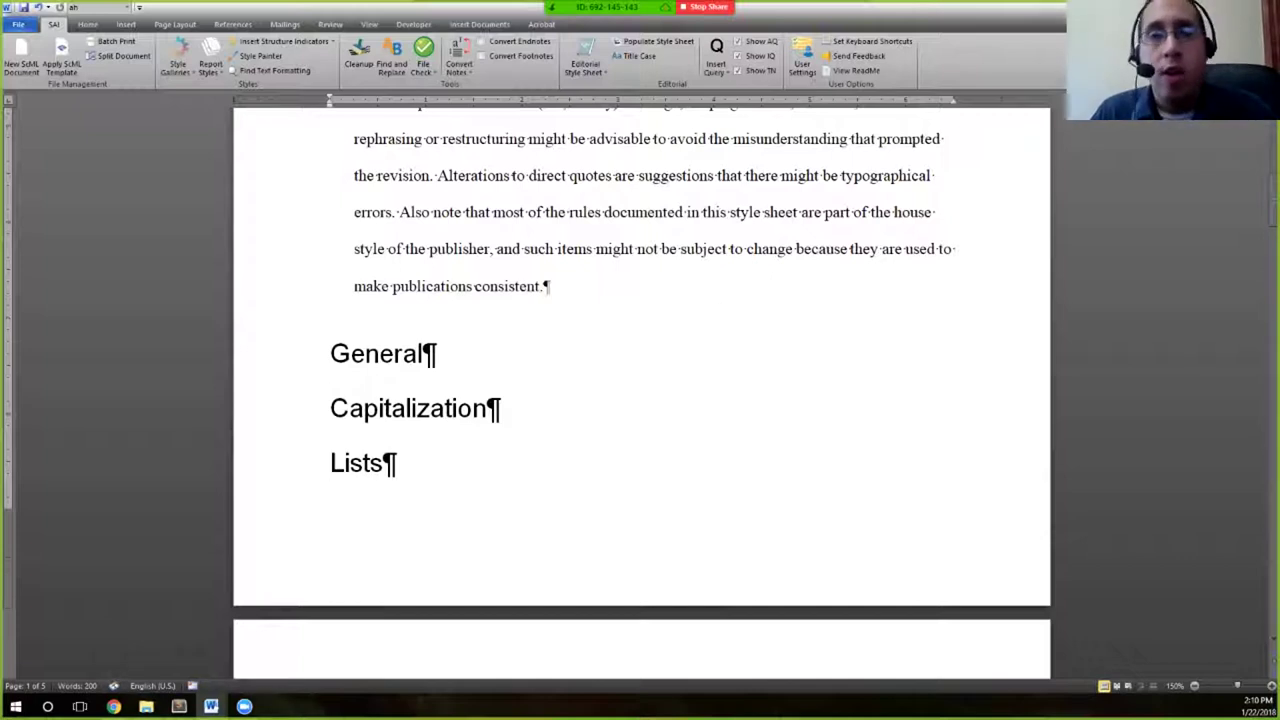
key("End")
scroll(640, 400, "down", 1)
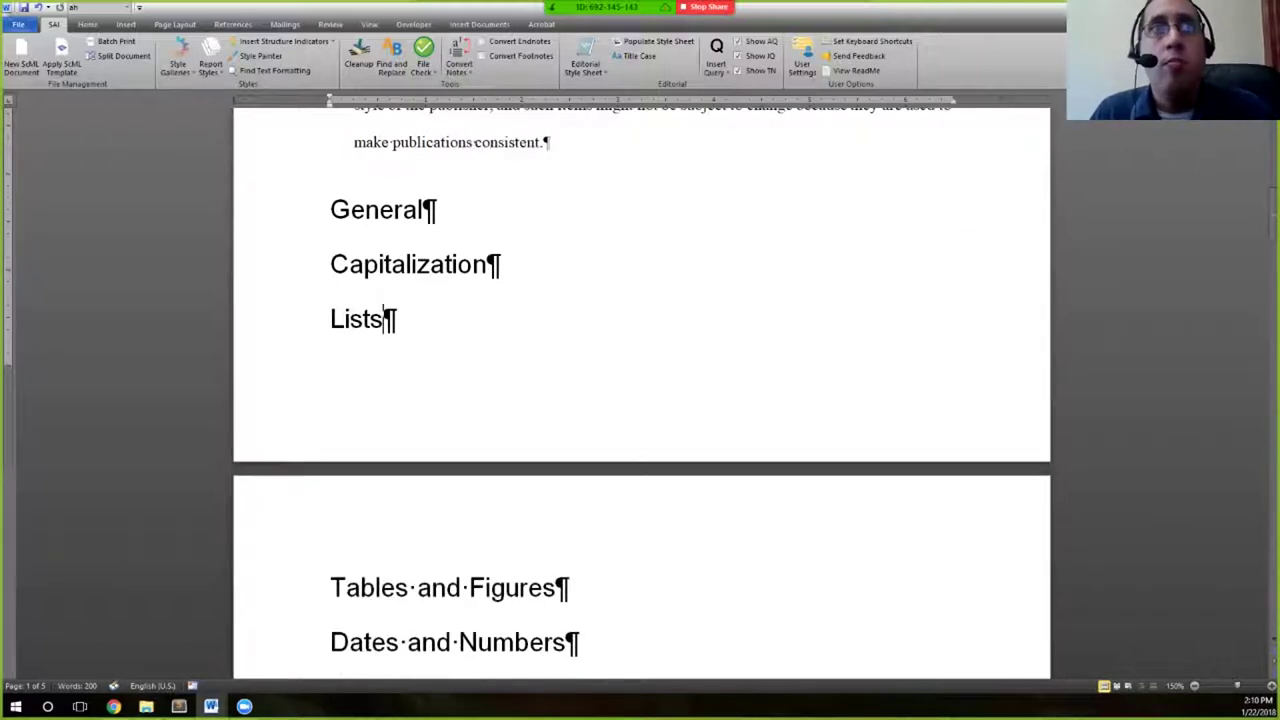
scroll(640, 400, "down", 1)
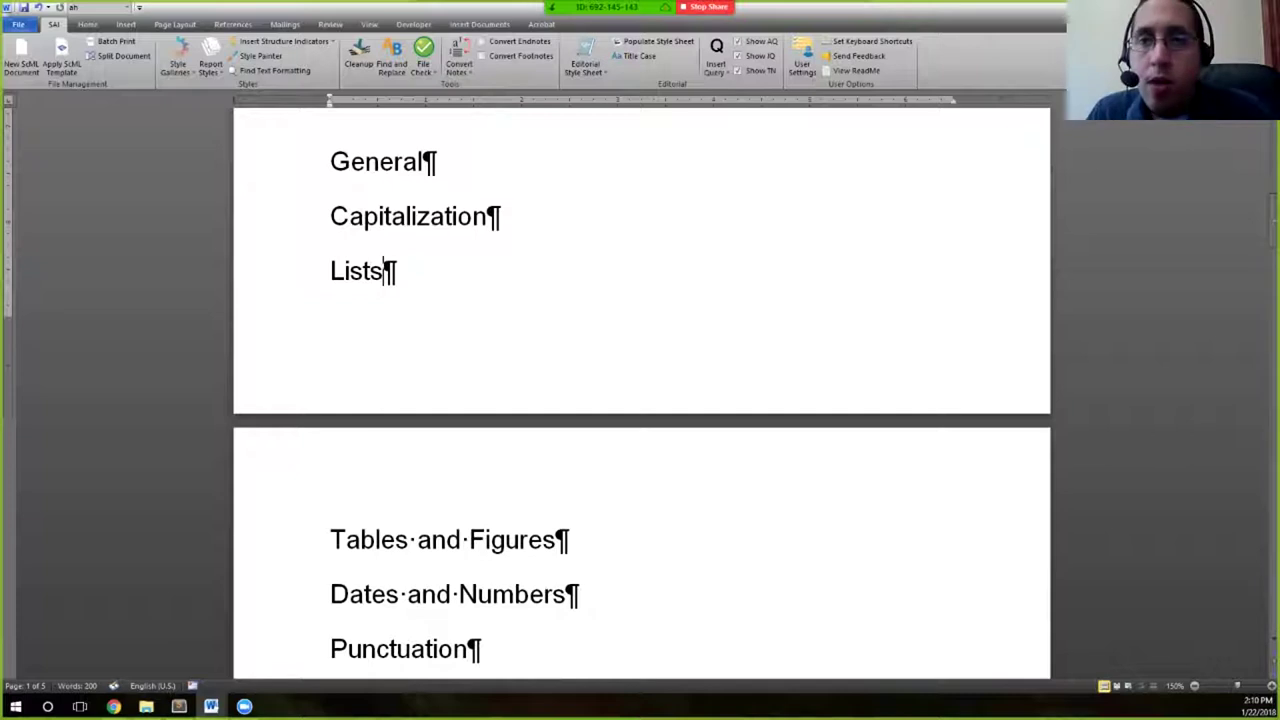
Examine the headings from Tables and Figures through Miscellaneous, highlighting Notes and placing the cursor at the start of Bibliography
scroll(640, 400, "down", 4)
scroll(640, 400, "down", 6)
scroll(640, 400, "up", 1)
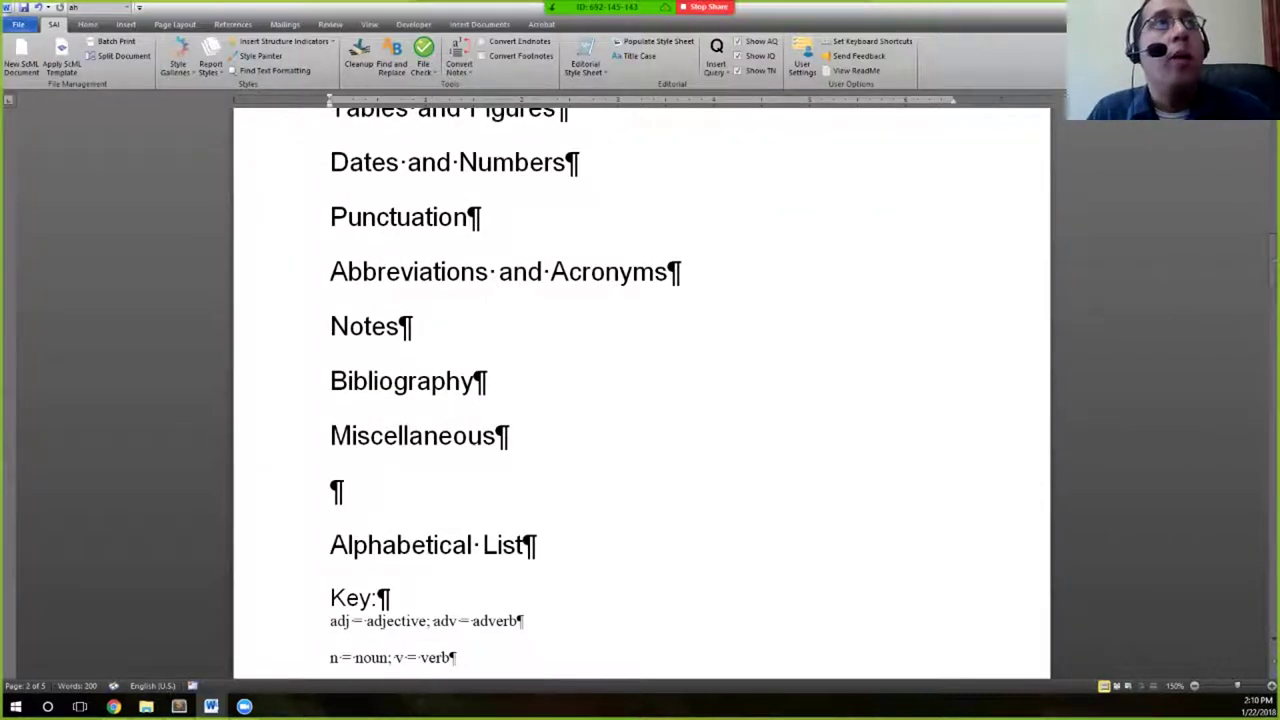
left_click(331, 381)
left_click(331, 326)
left_click(348, 381)
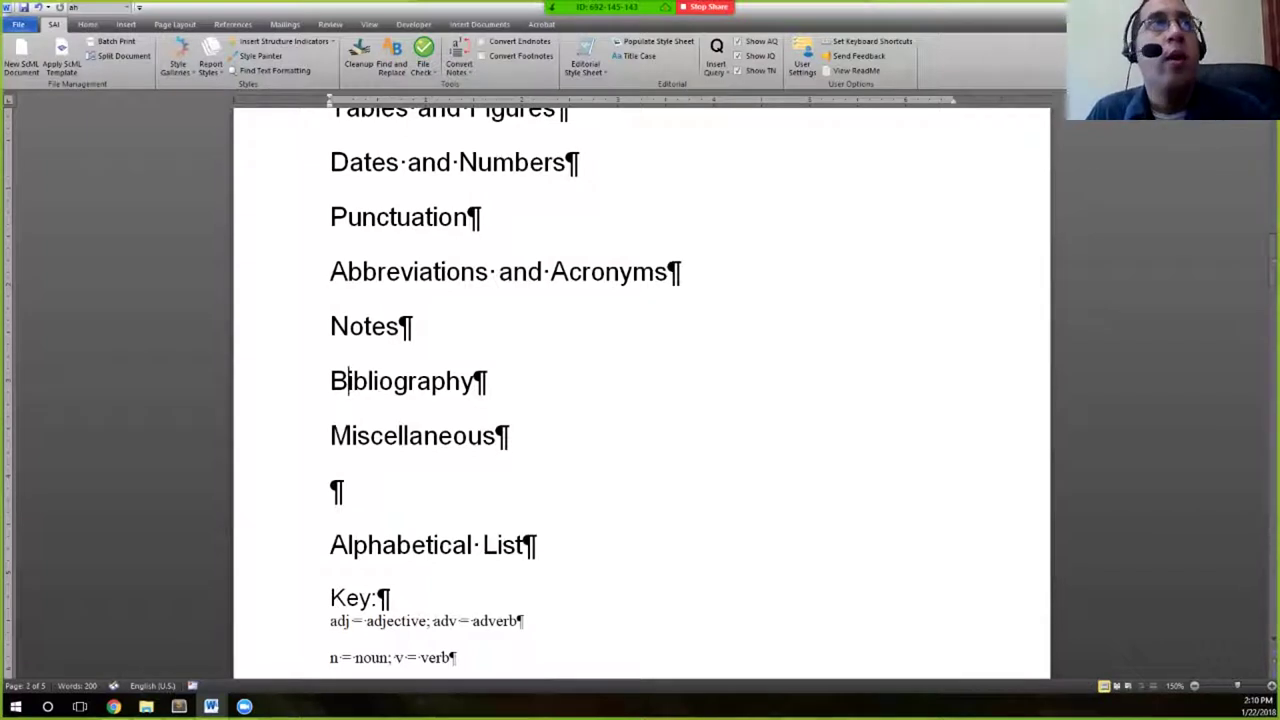
left_click(348, 326)
left_click_drag(330, 326, 413, 326)
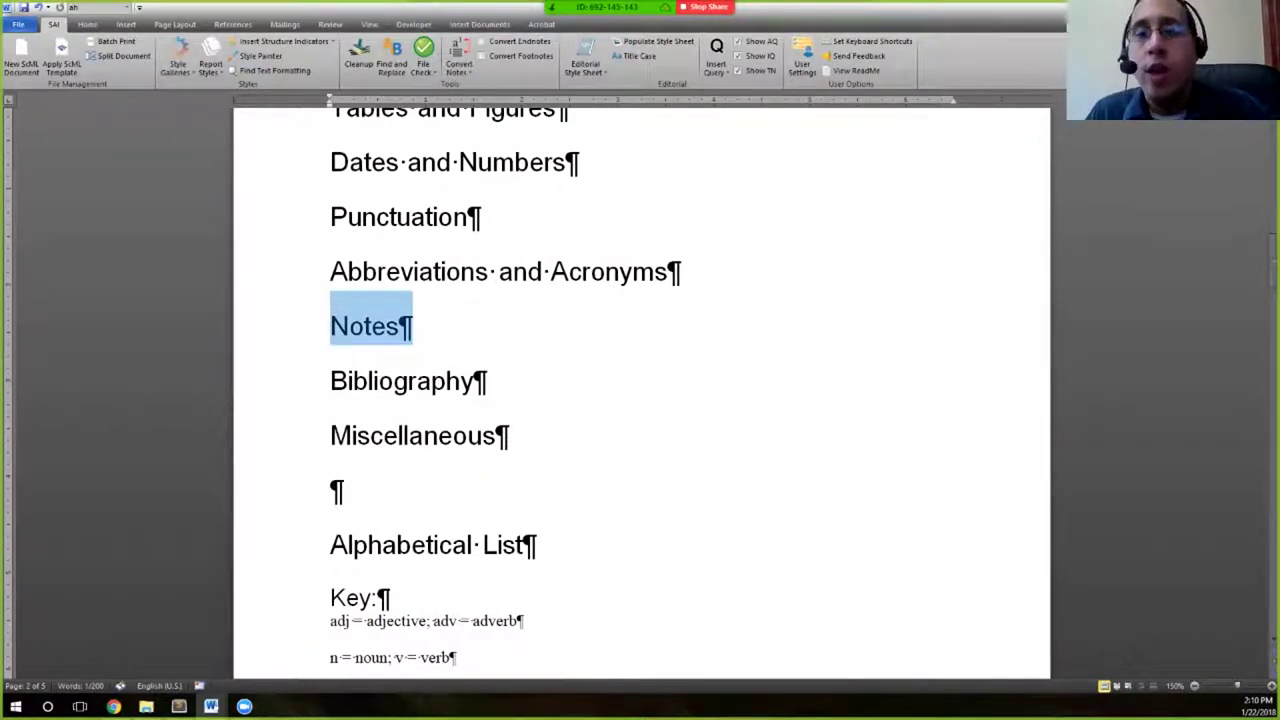
left_click(380, 380)
key("Home")
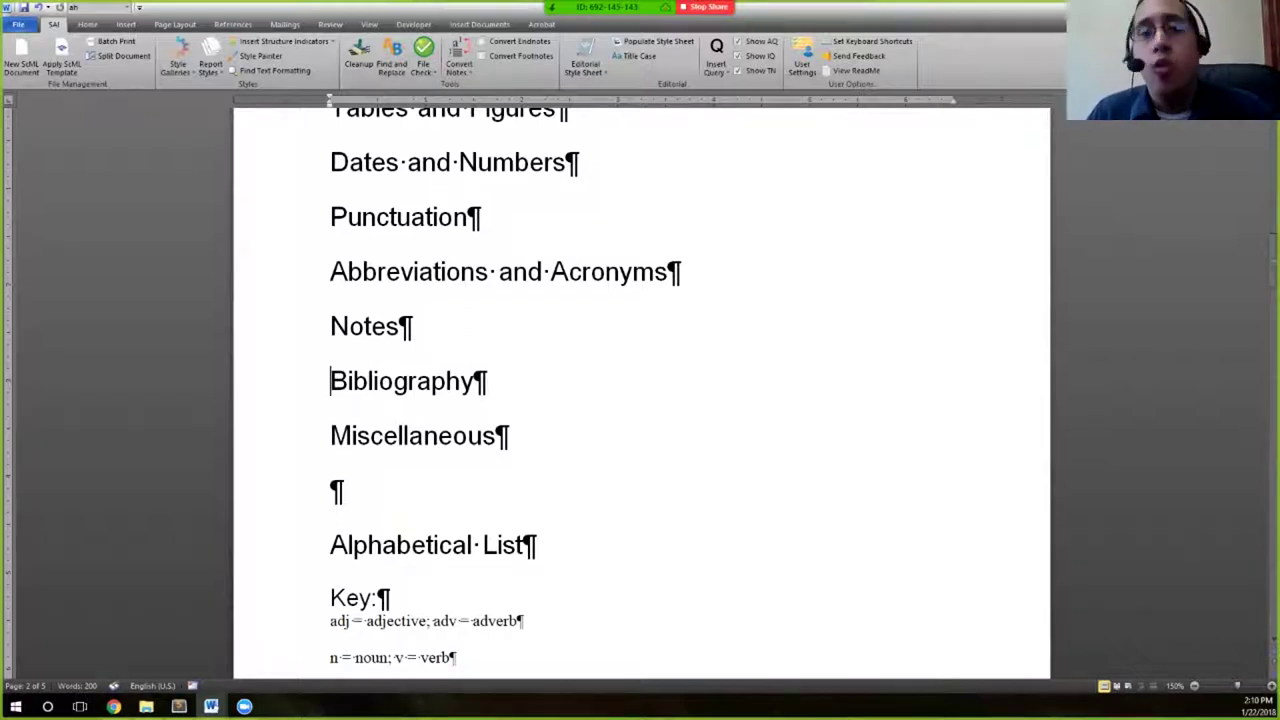
Examine the Alphabetical List's abbreviation key and its 123 and lettered sections for word entries
scroll(640, 390, "down", 3)
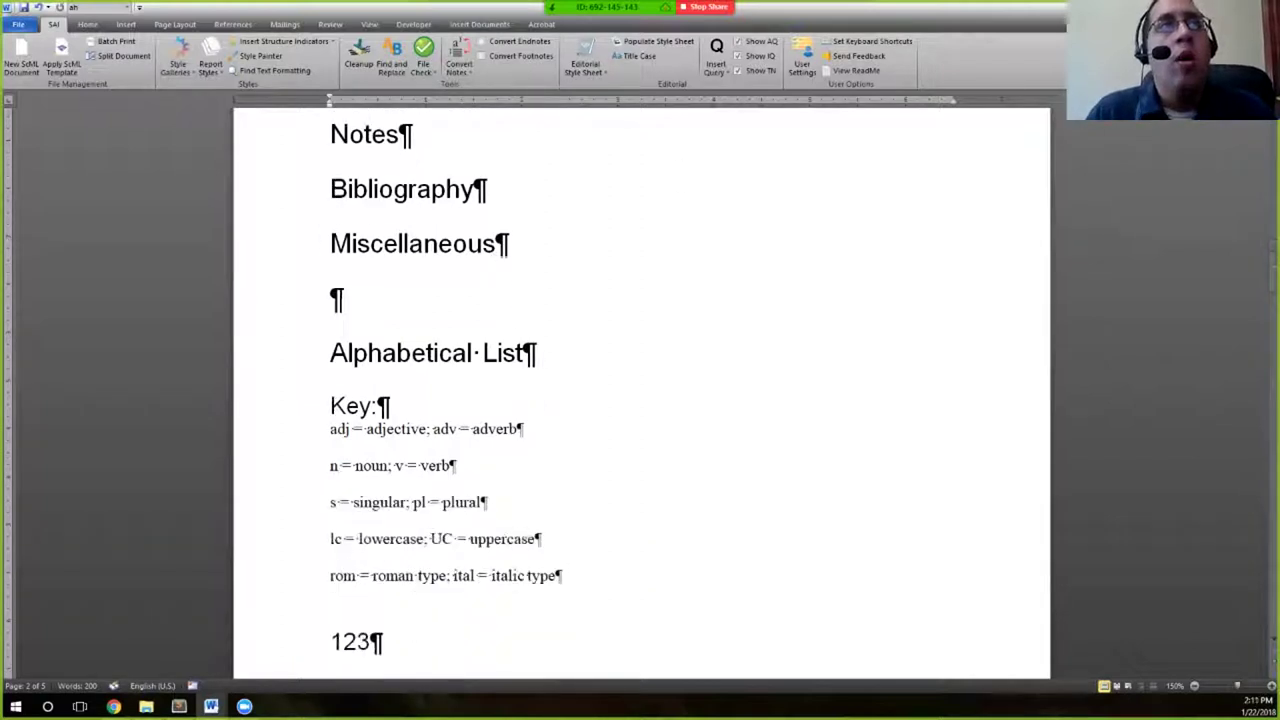
scroll(640, 390, "down", 2)
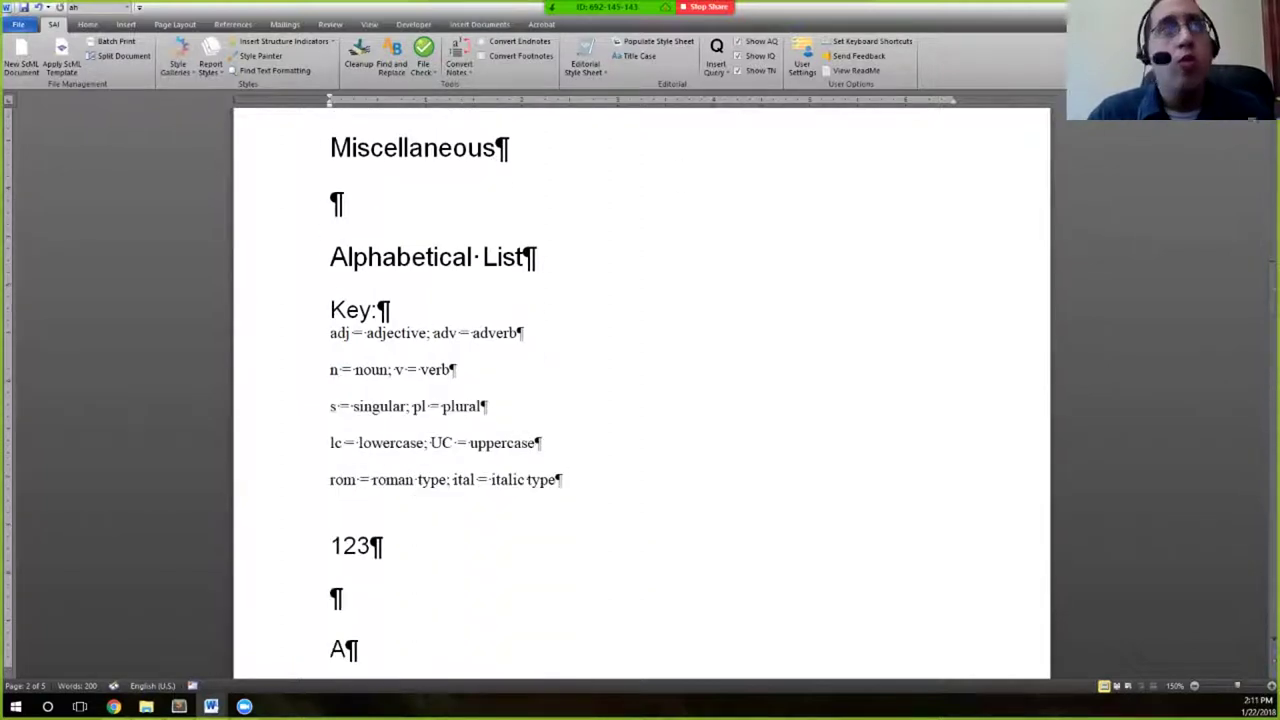
scroll(640, 390, "down", 5)
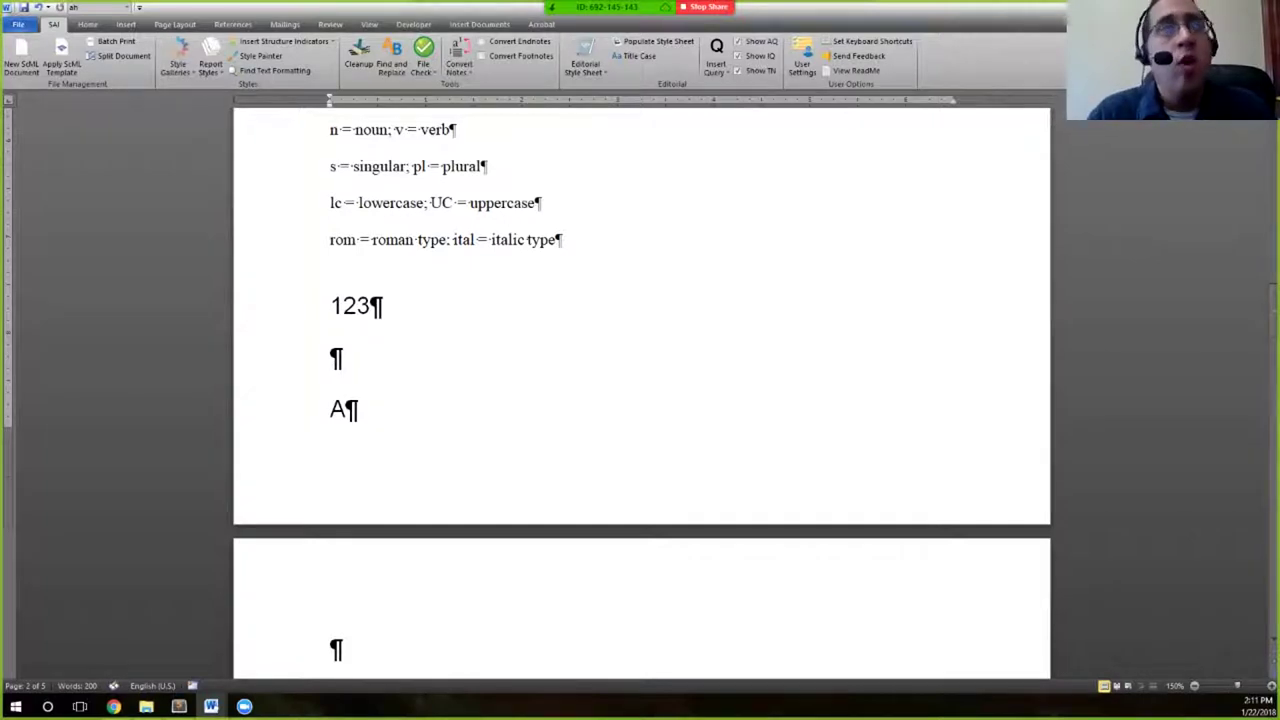
scroll(640, 390, "down", 9)
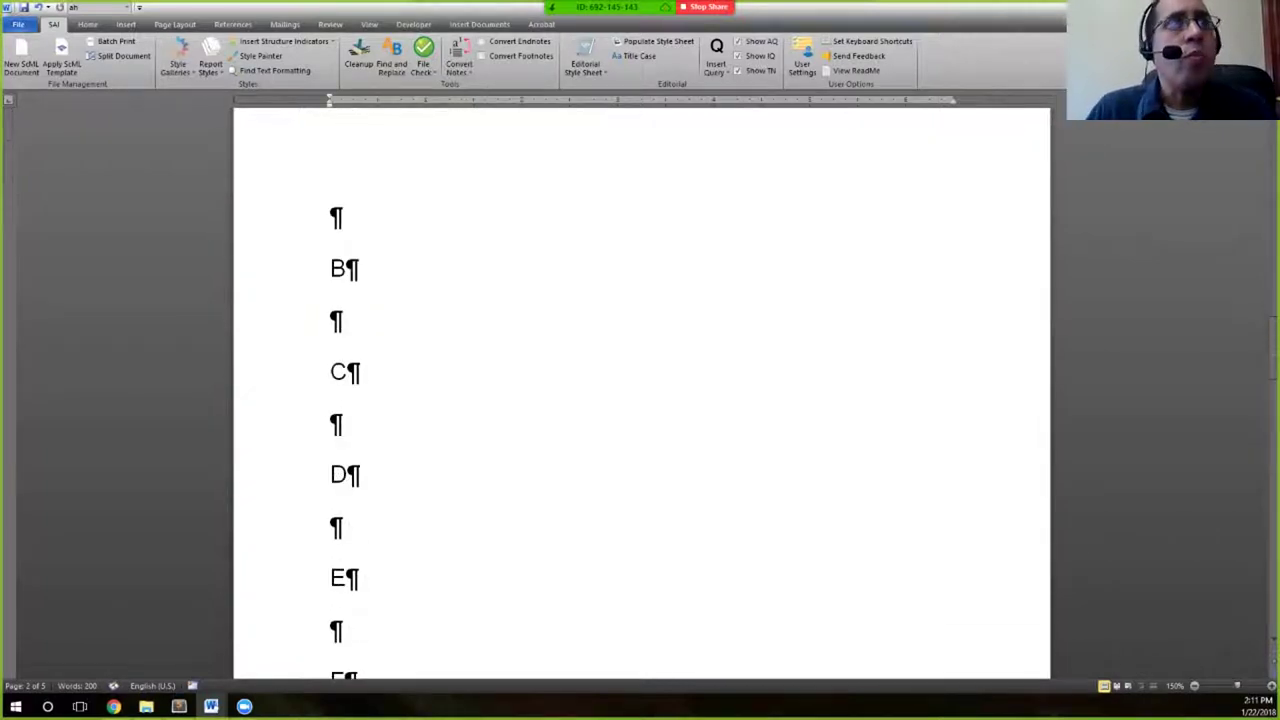
scroll(640, 390, "up", 2)
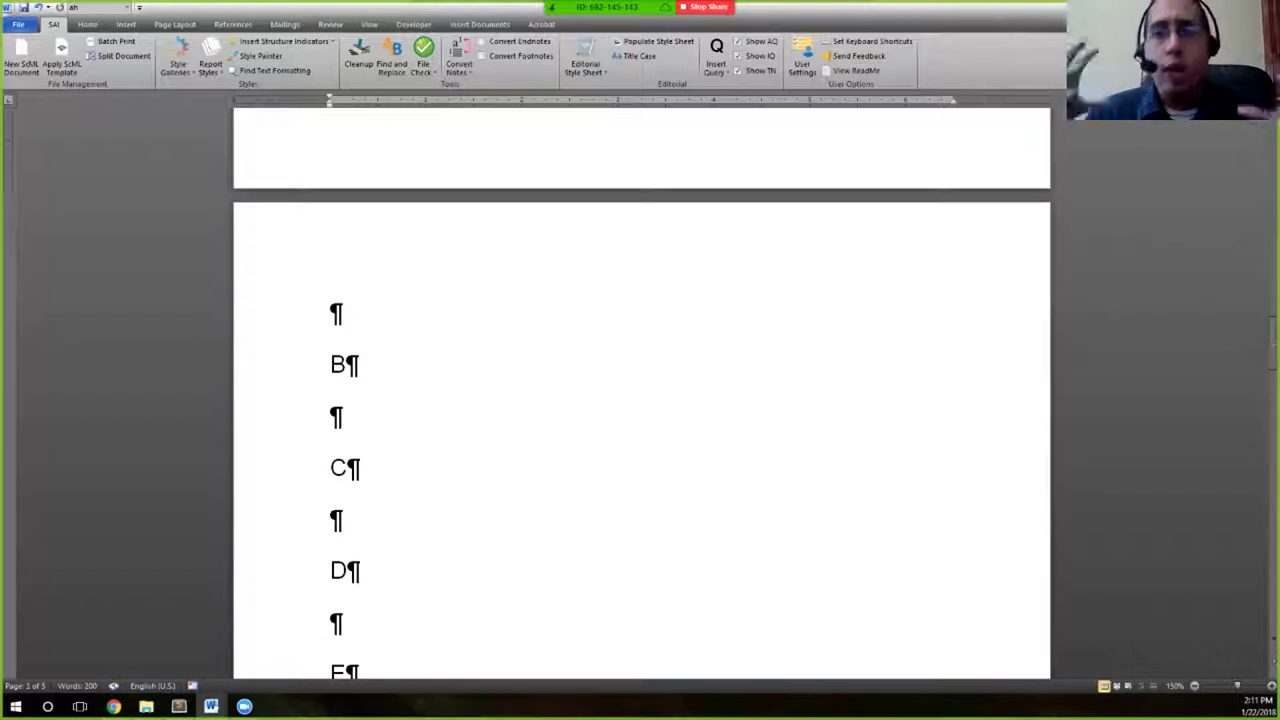
scroll(640, 390, "up", 12)
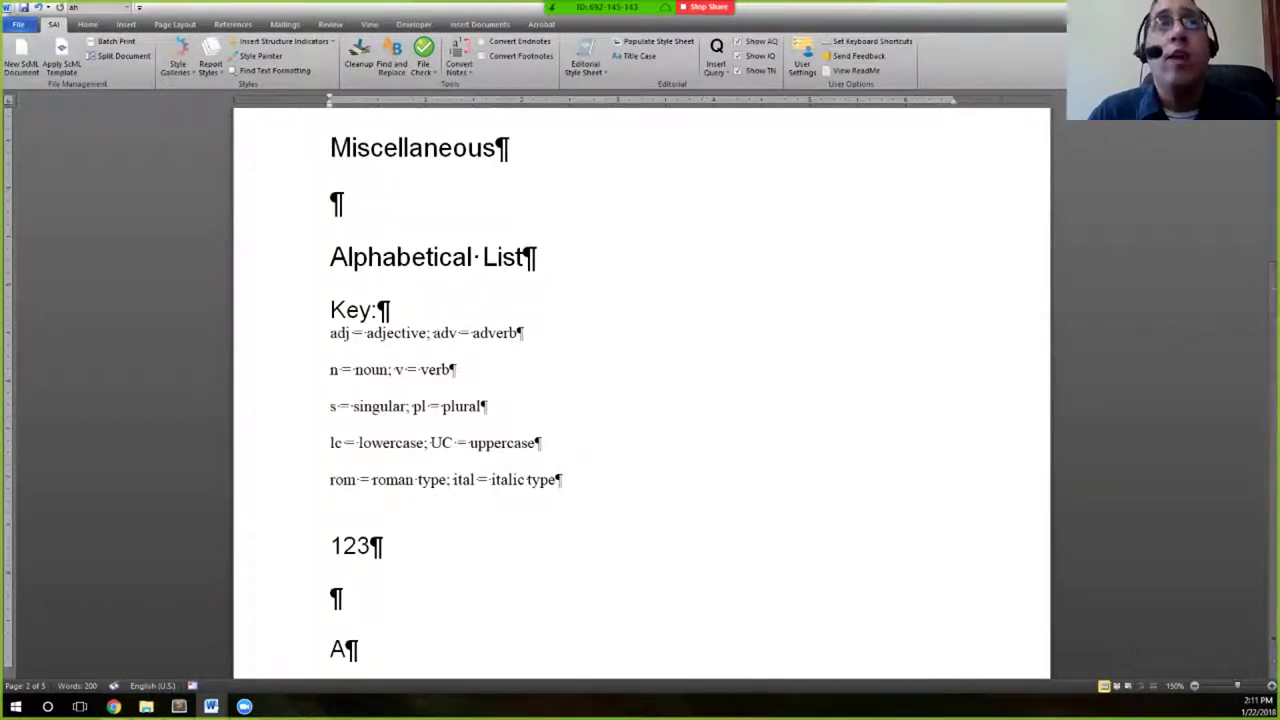
scroll(640, 390, "up", 1)
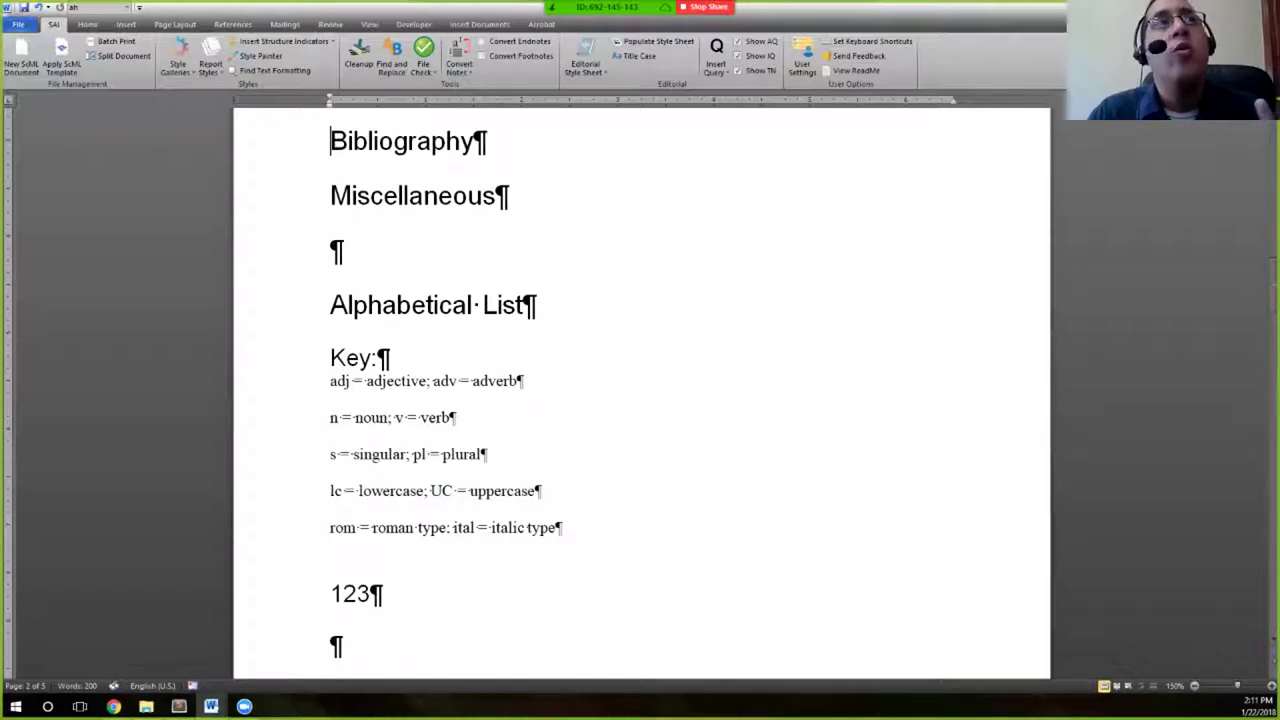
scroll(640, 390, "down", 1)
scroll(640, 390, "down", 5)
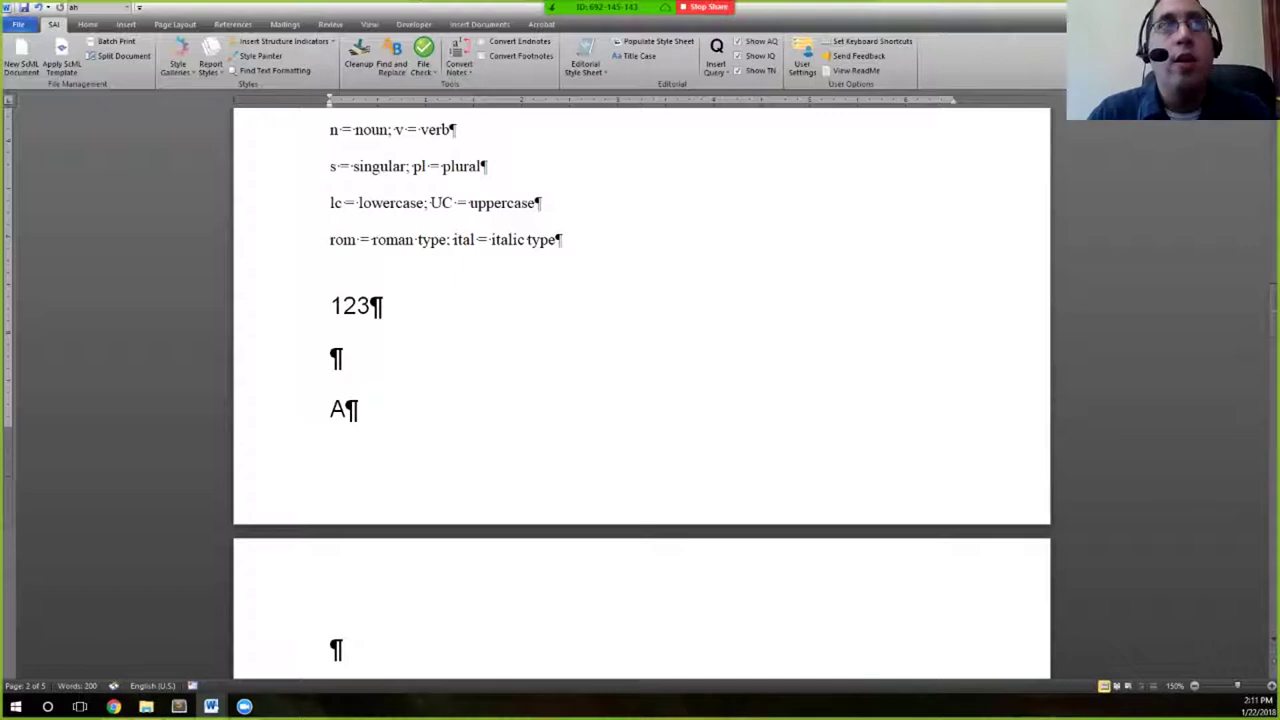
scroll(640, 390, "down", 6)
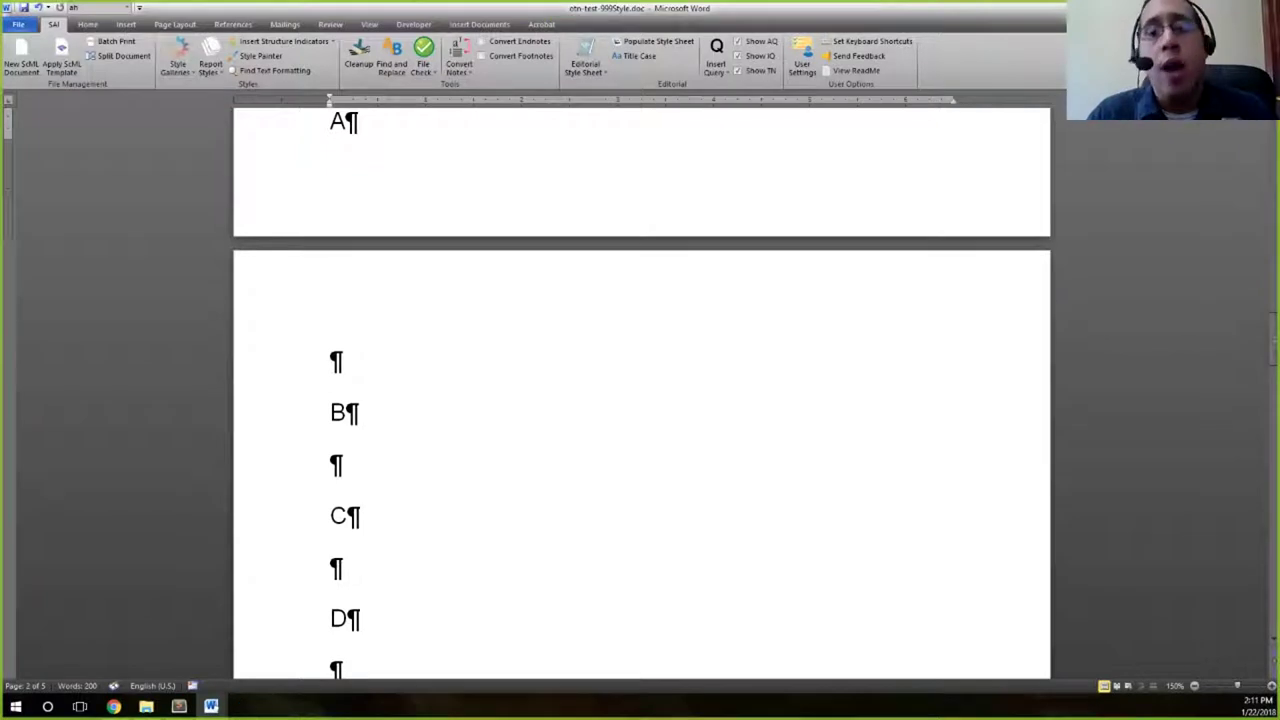
Revisit the style sheet's title and project detail fields, and read on through the note to the category headings
scroll(640, 400, "up", 15)
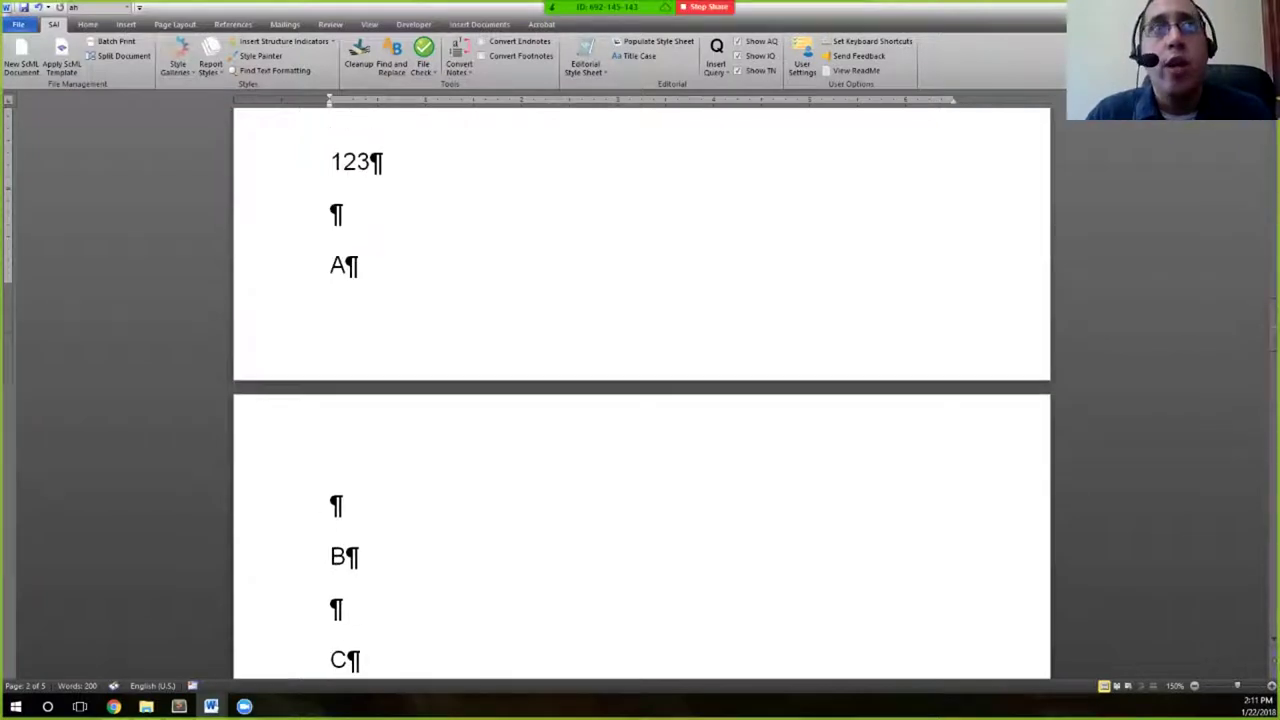
scroll(640, 400, "up", 8)
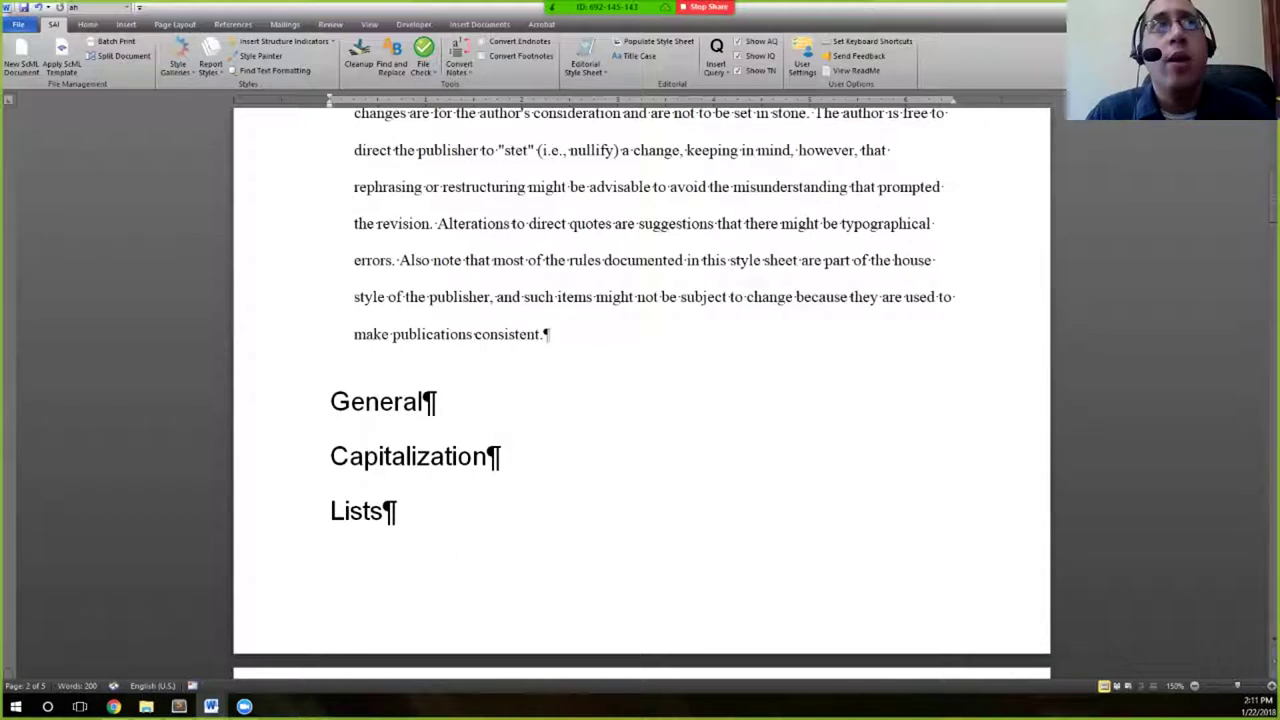
scroll(640, 400, "up", 1)
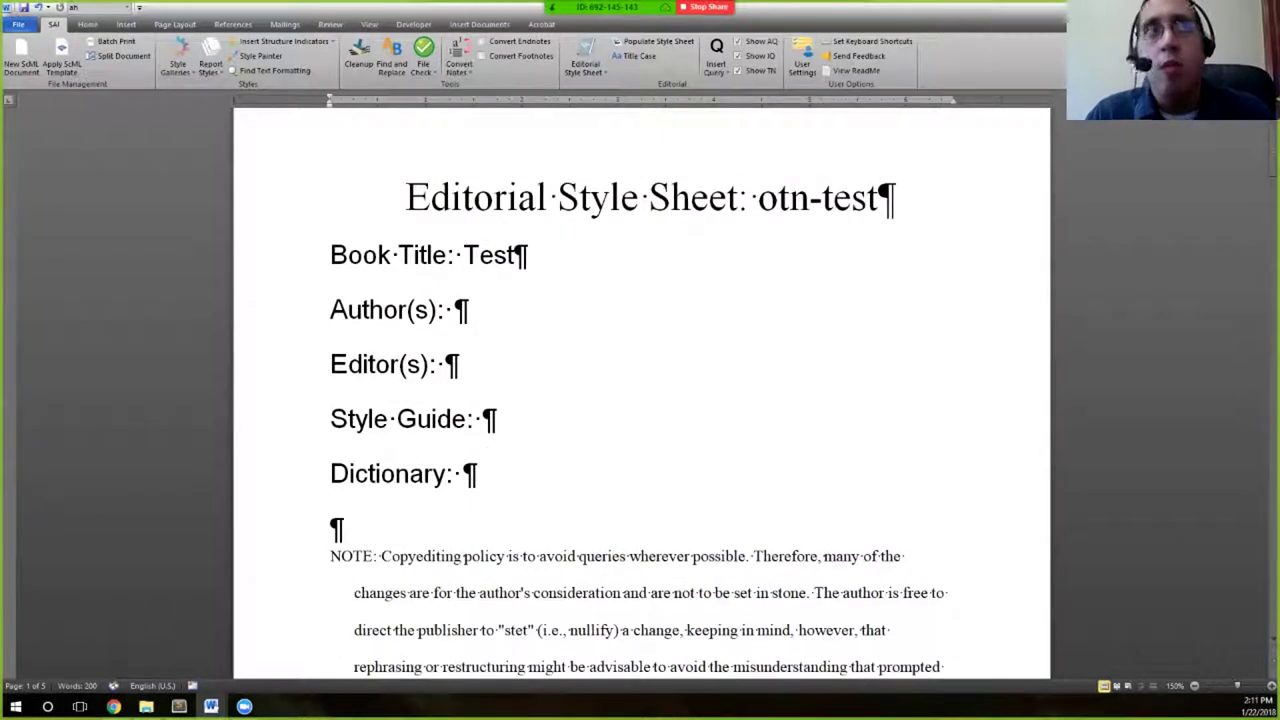
scroll(640, 400, "down", 10)
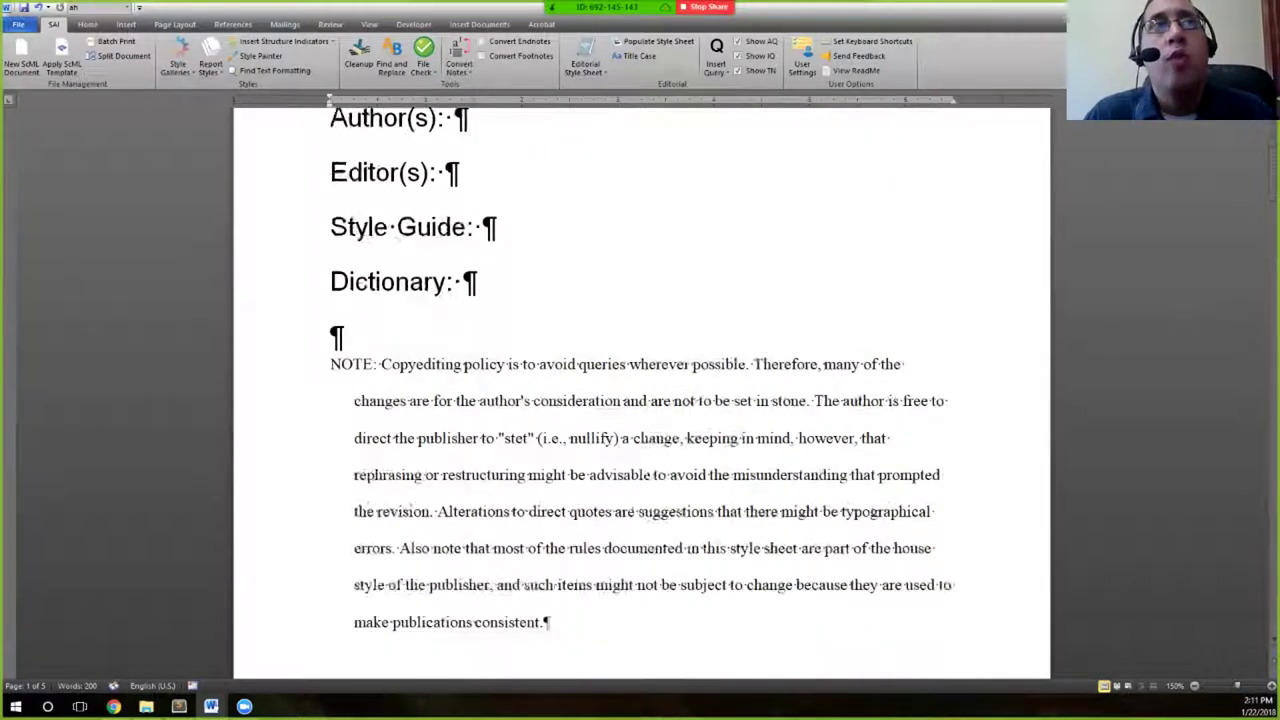
scroll(640, 400, "down", 4)
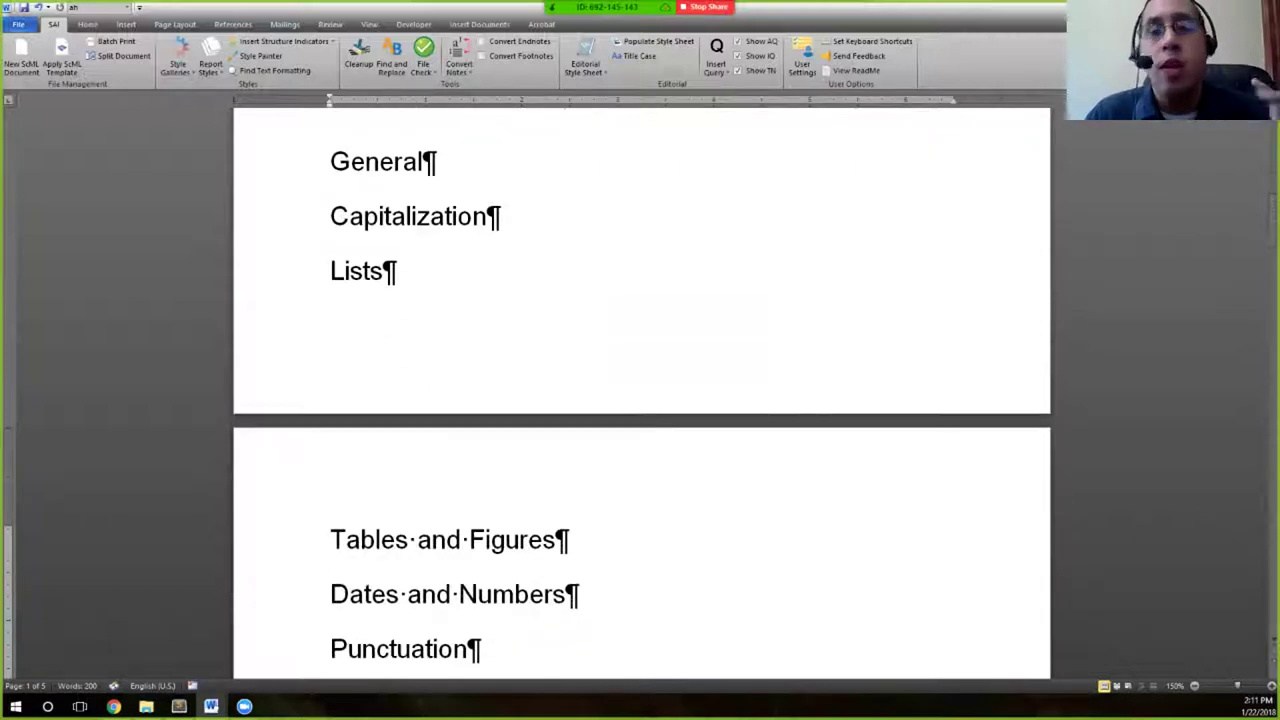
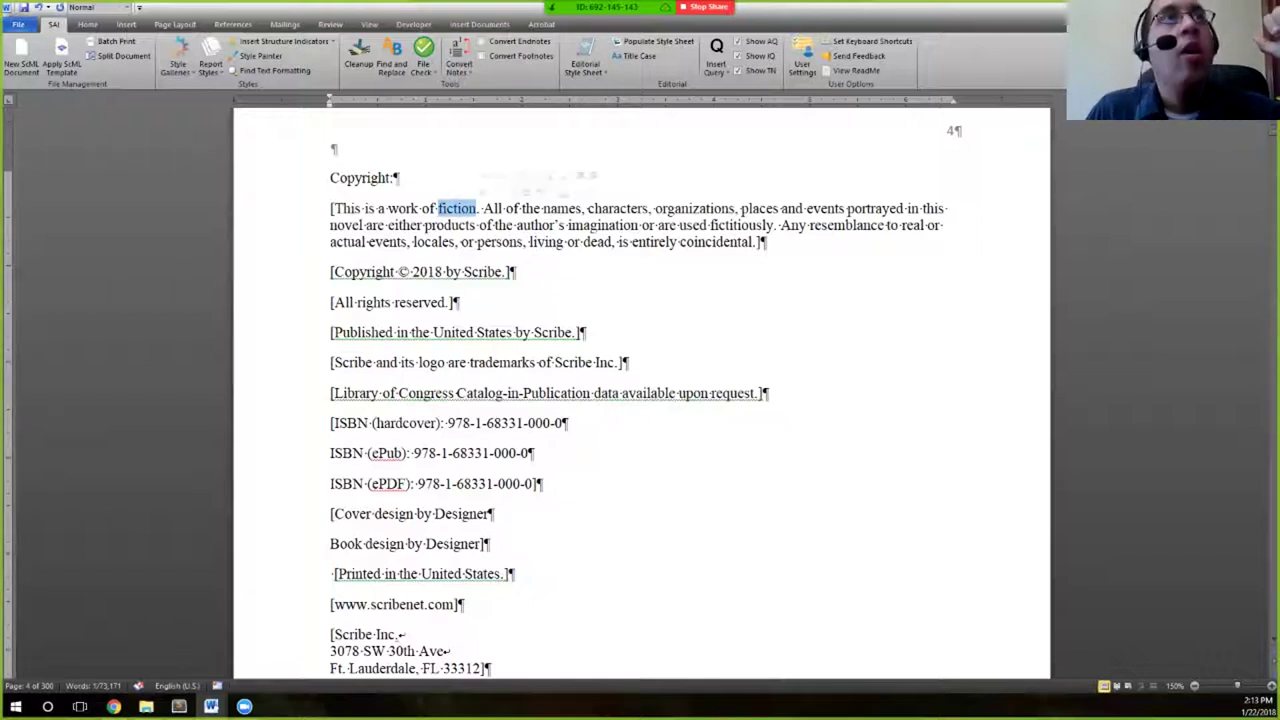
Add the selected word "fiction" from the manuscript's copyright page to the style sheet and check its entry under heading F
right_click(457, 210)
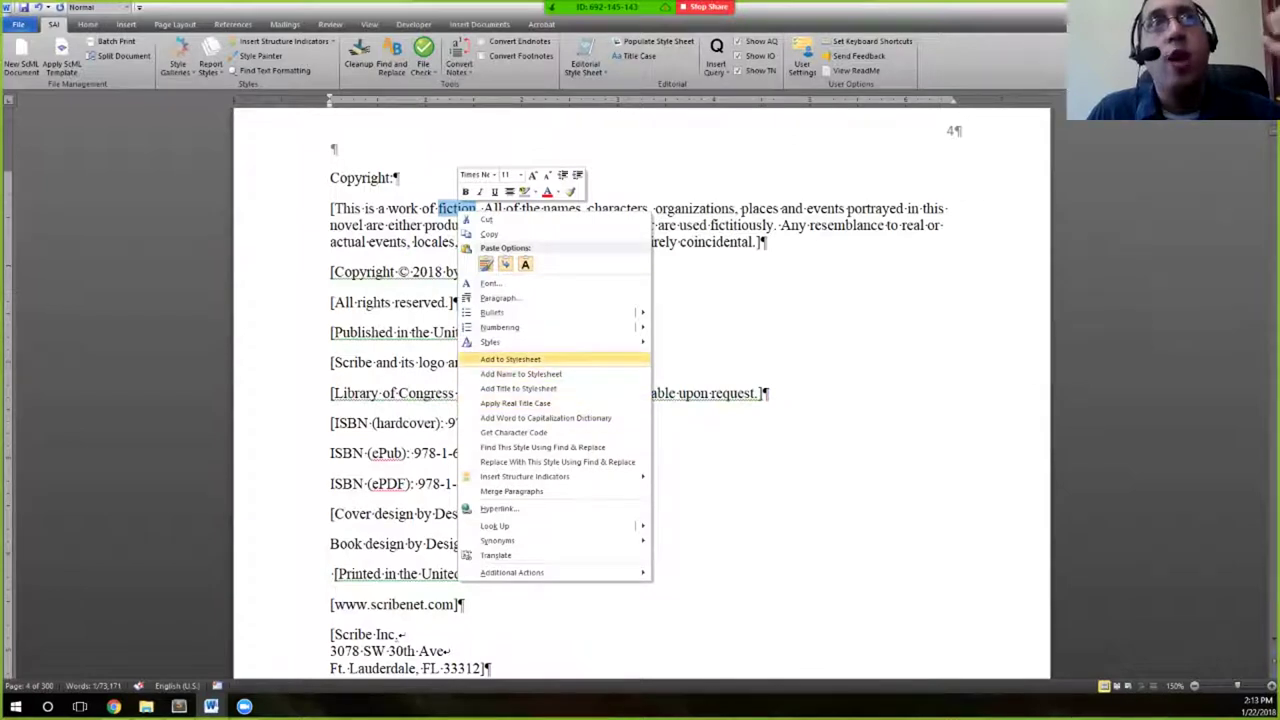
left_click(510, 358)
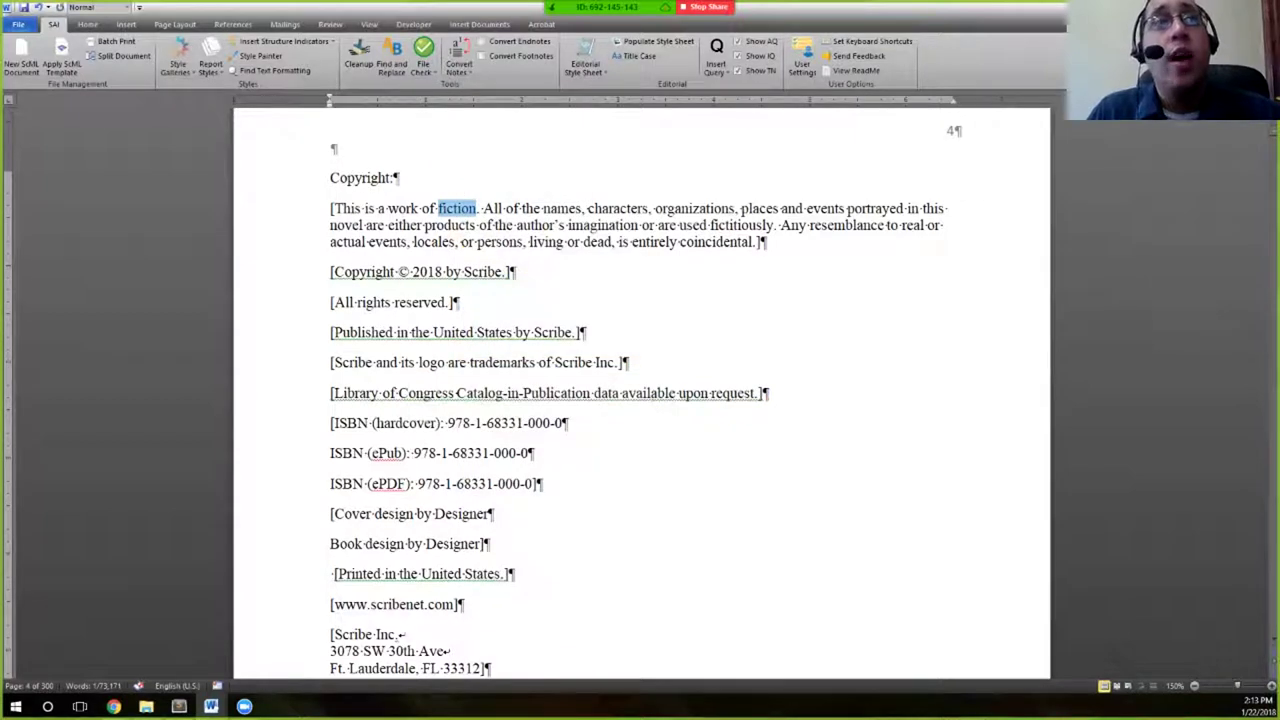
mouse_move(211, 706)
left_click(270, 650)
scroll(270, 650, "down", 1)
scroll(640, 400, "down", 5)
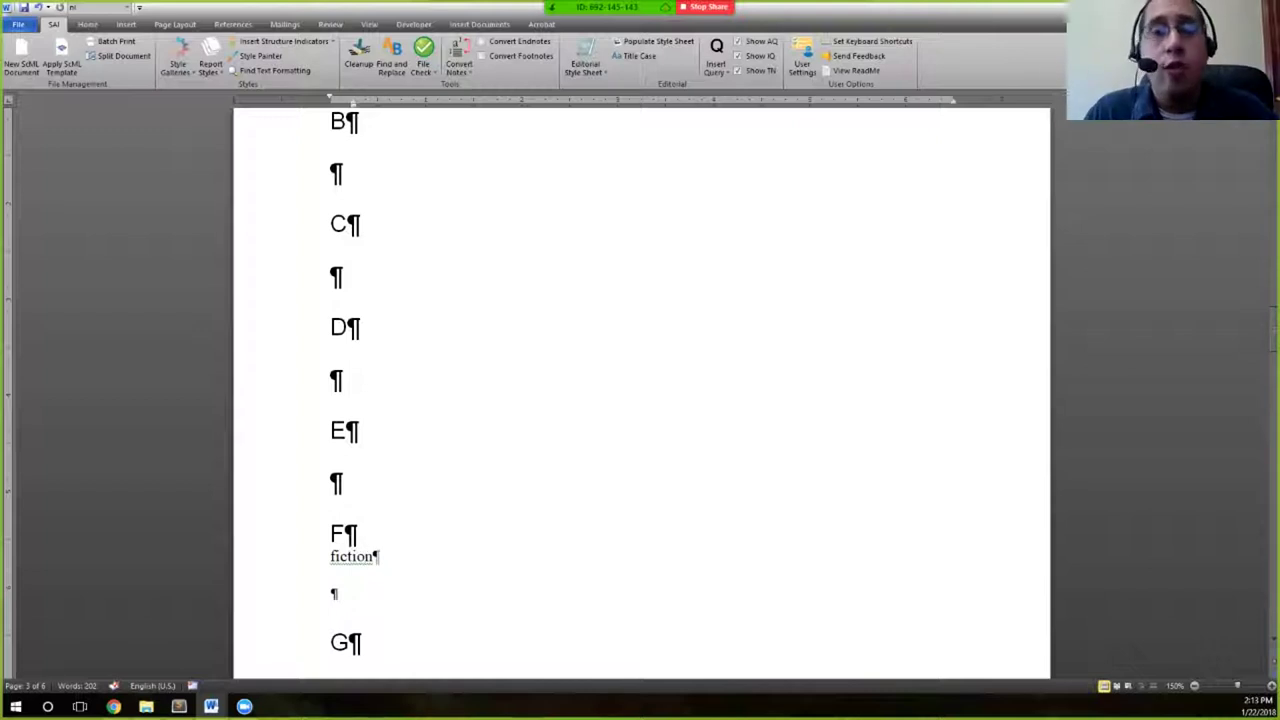
Look back over the style sheet's key, category headings and introductory note, and return to the test.docx manuscript
scroll(366, 556, "up", 1)
scroll(366, 556, "up", 9)
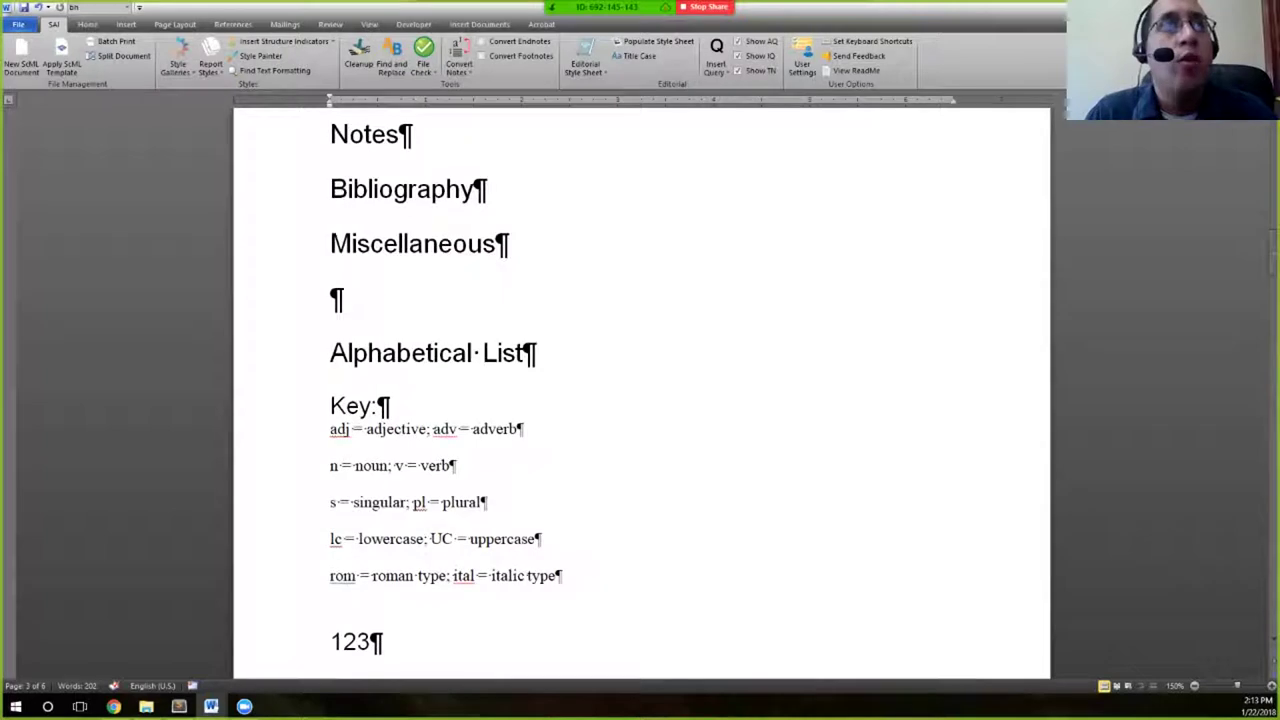
scroll(640, 400, "up", 9)
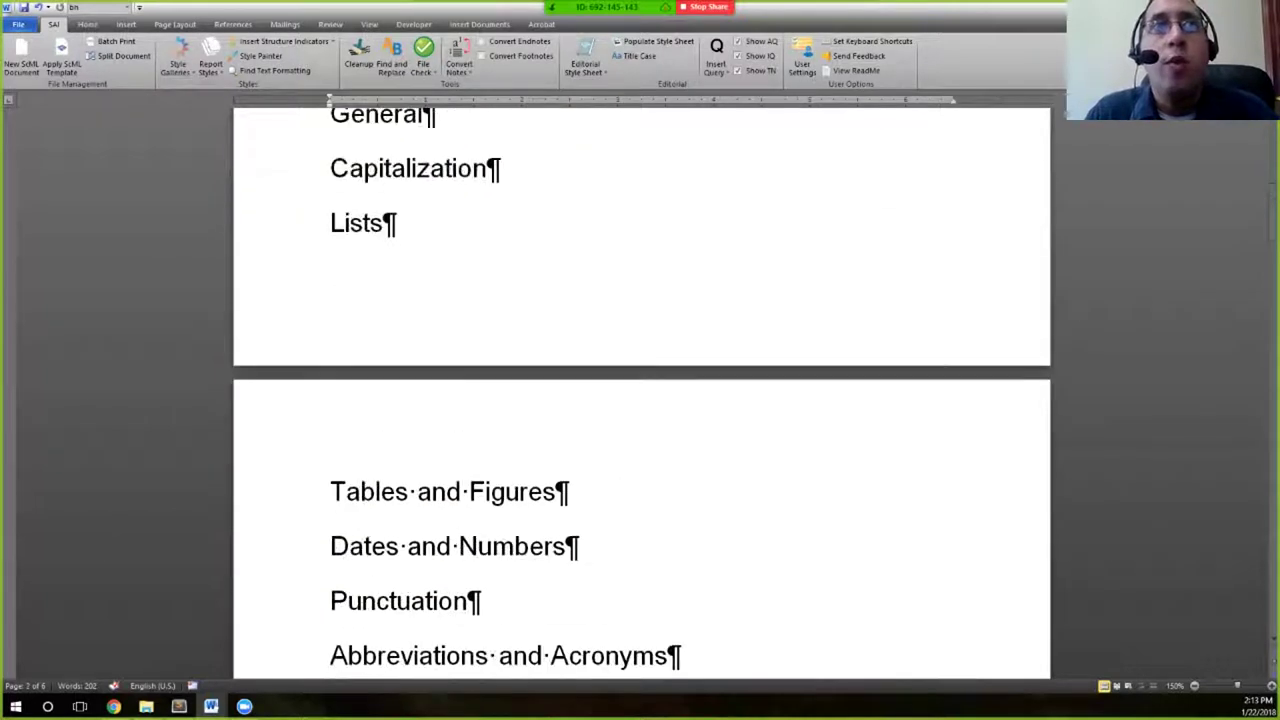
scroll(642, 389, "up", 1)
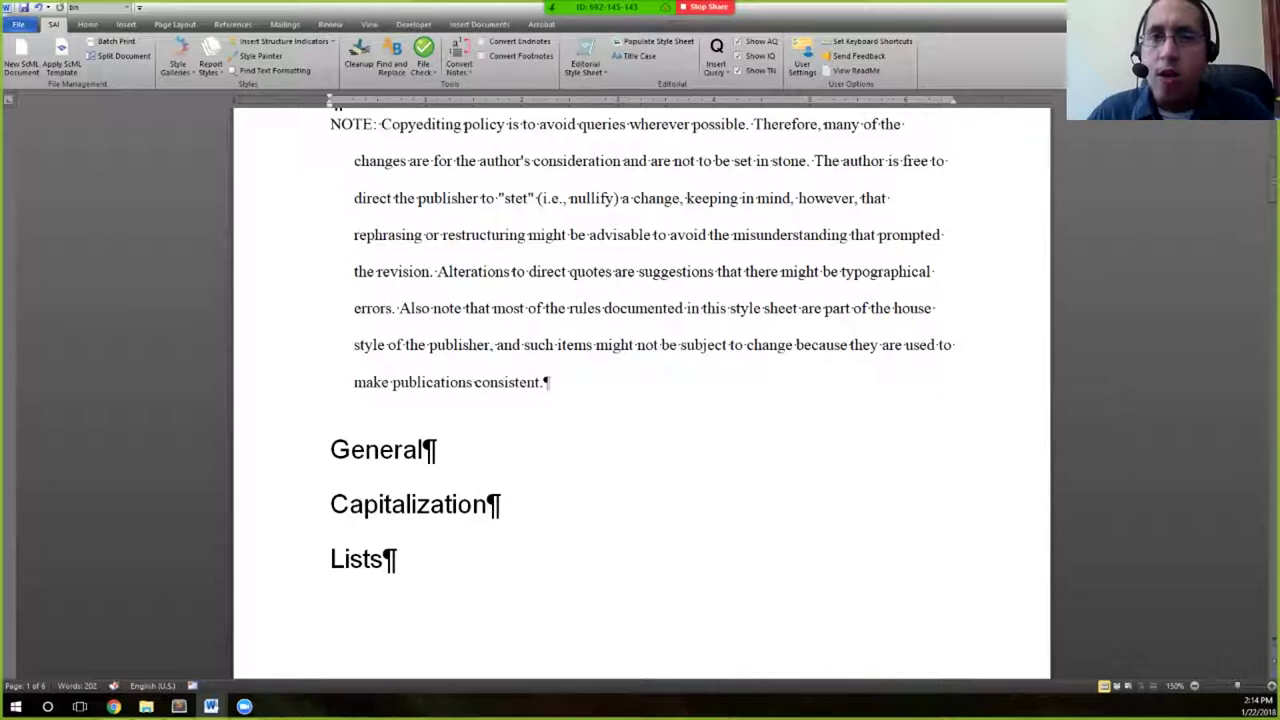
scroll(337, 105, "down", 4)
mouse_move(211, 706)
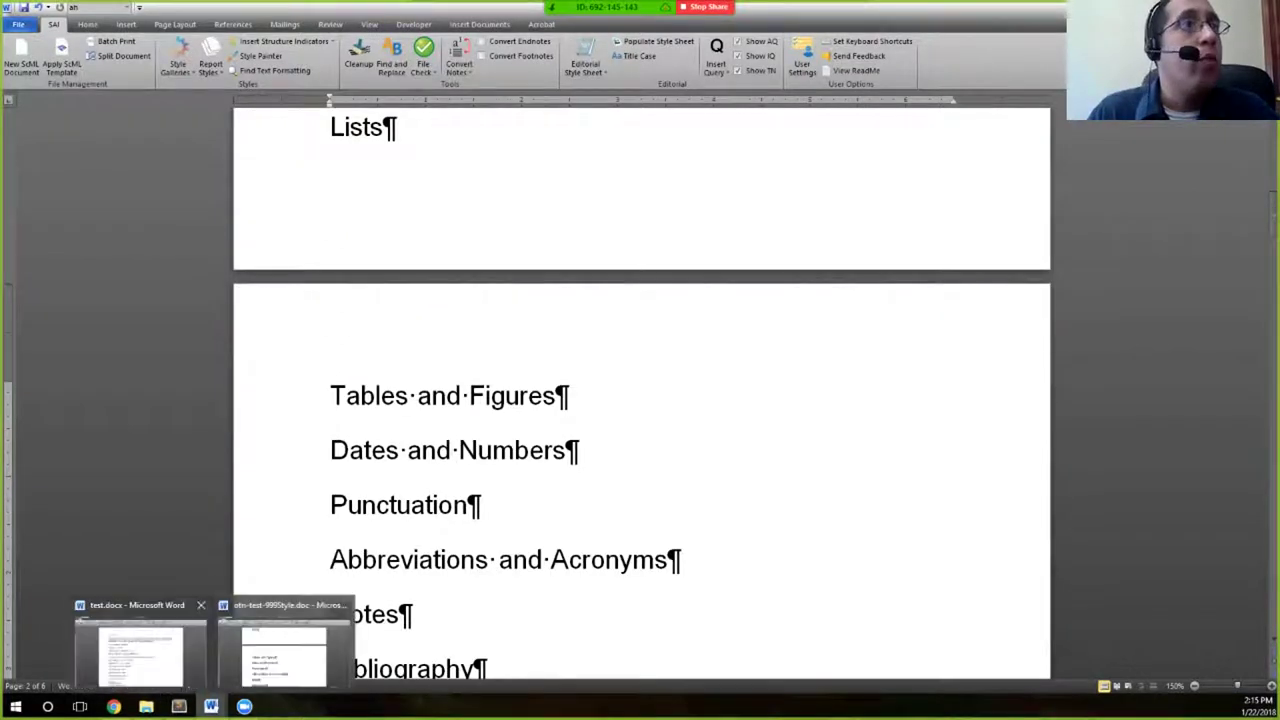
left_click(140, 655)
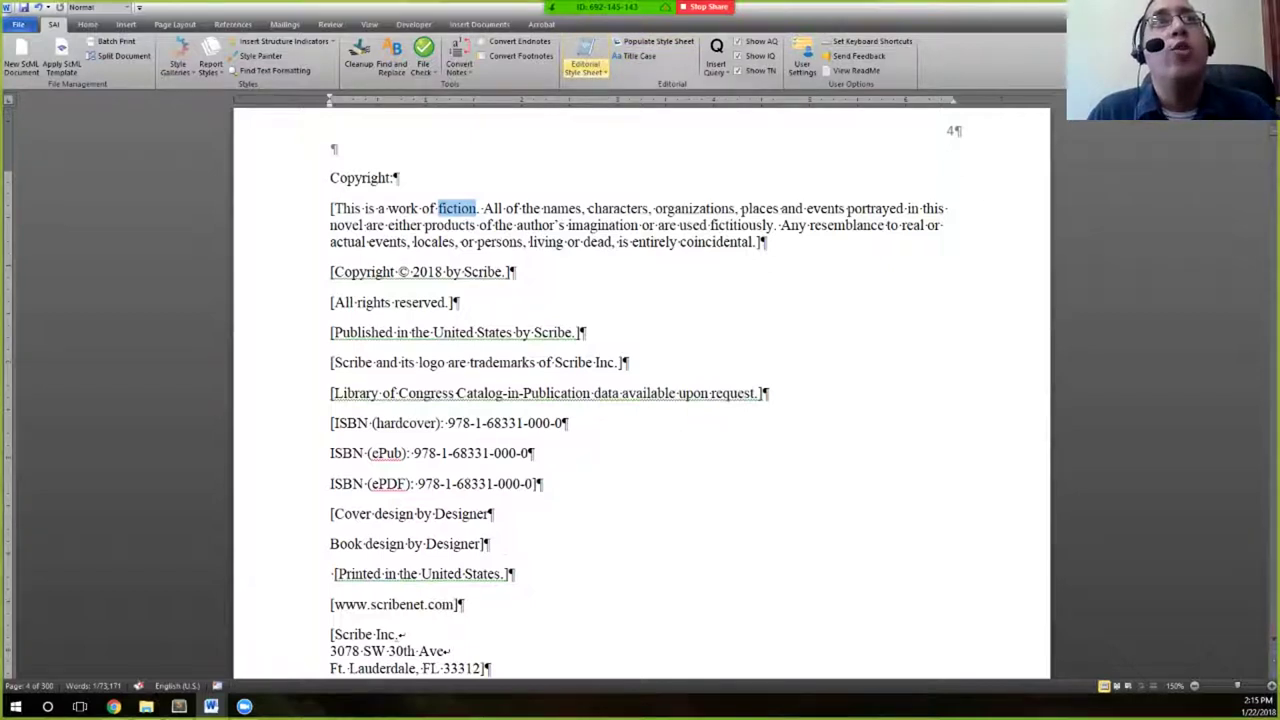
left_click(586, 66)
key("Escape")
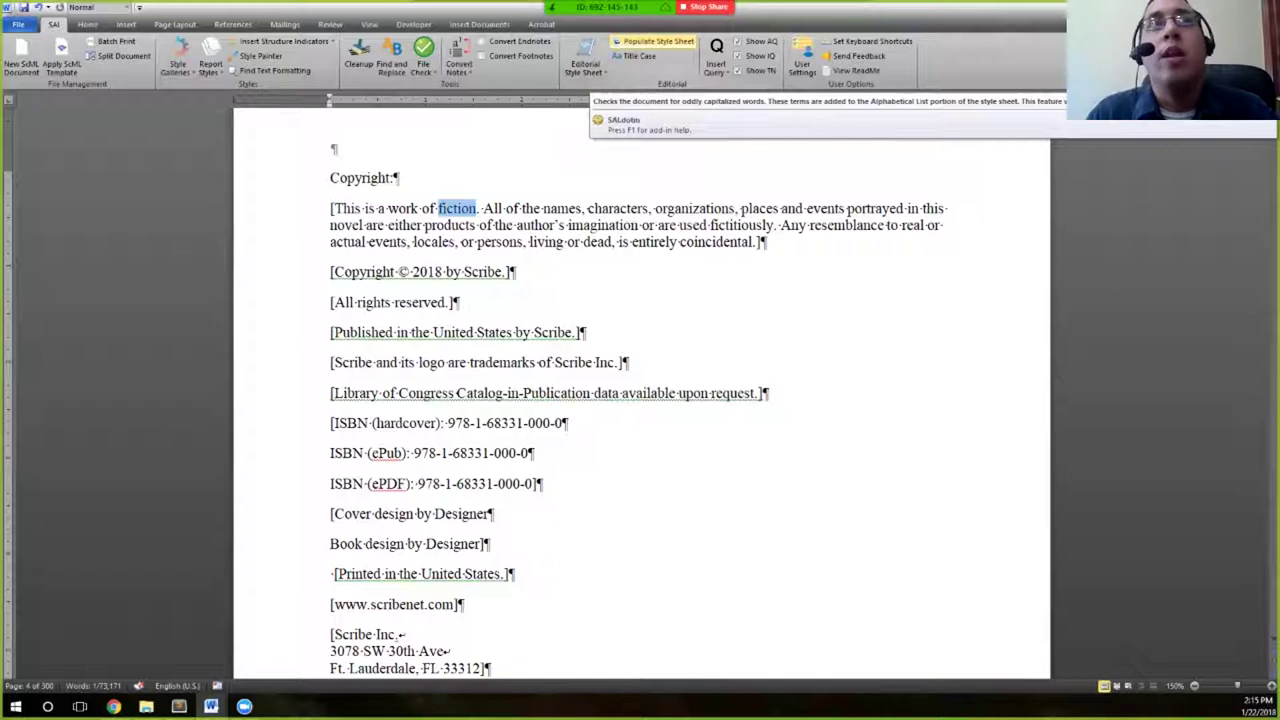
left_click(514, 225)
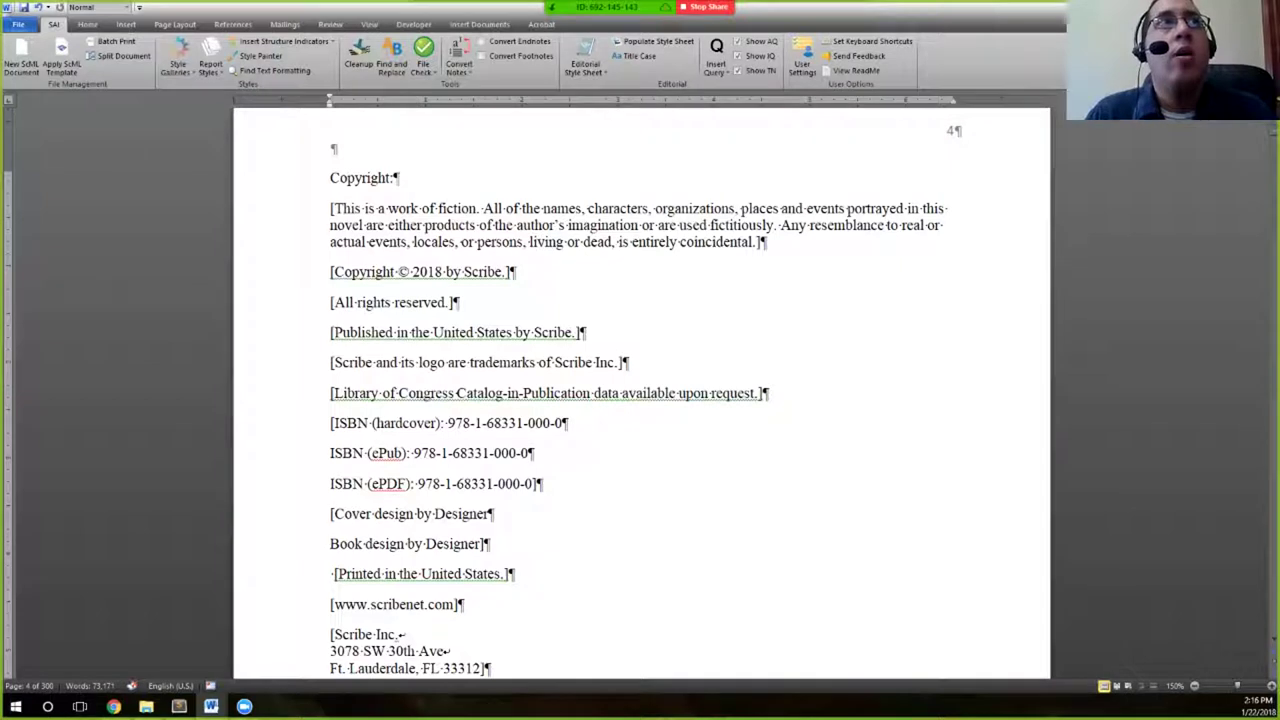
Try to apply the add-in's Title Case to "This is a work of fiction" on the copyright page
left_click_drag(331, 208, 478, 208)
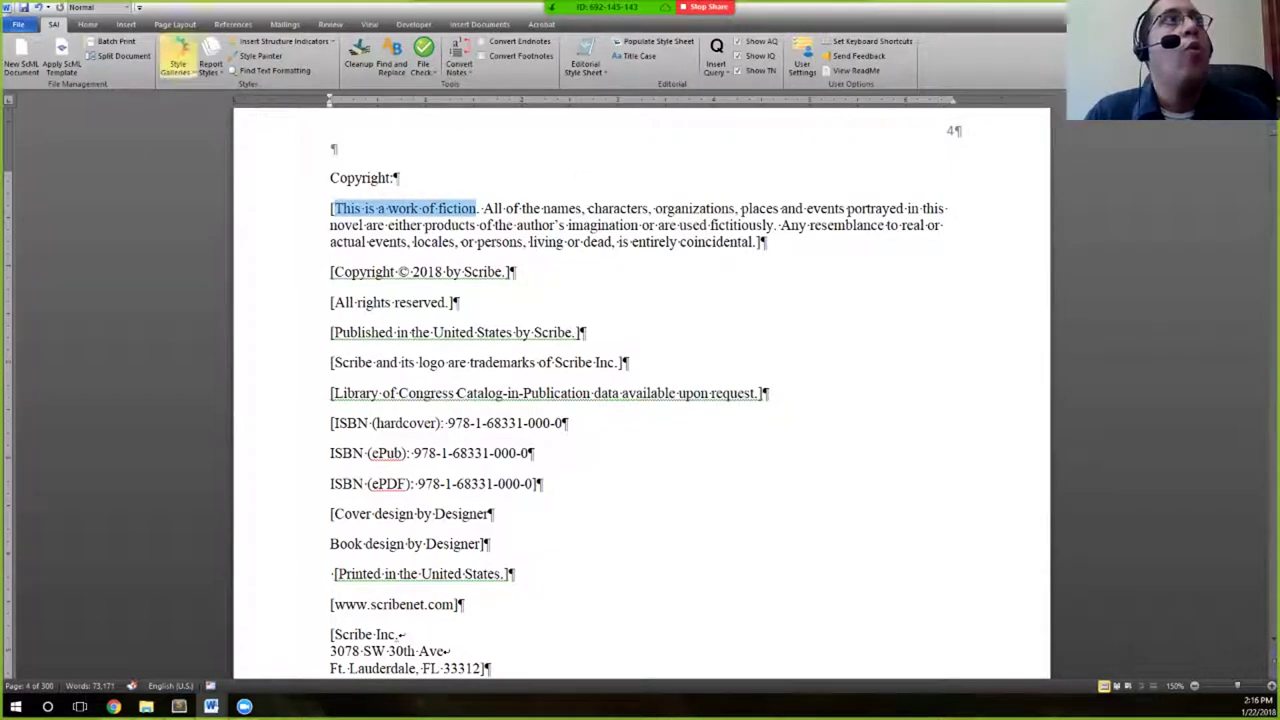
left_click(87, 24)
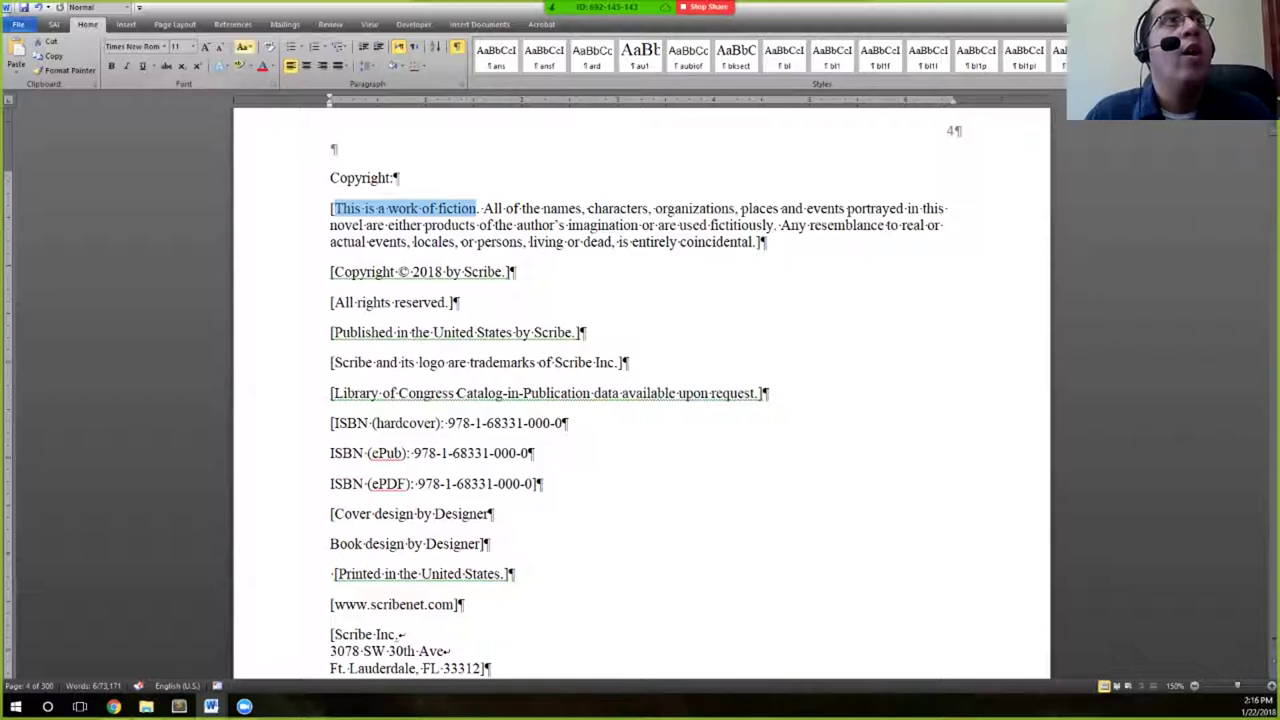
left_click(243, 47)
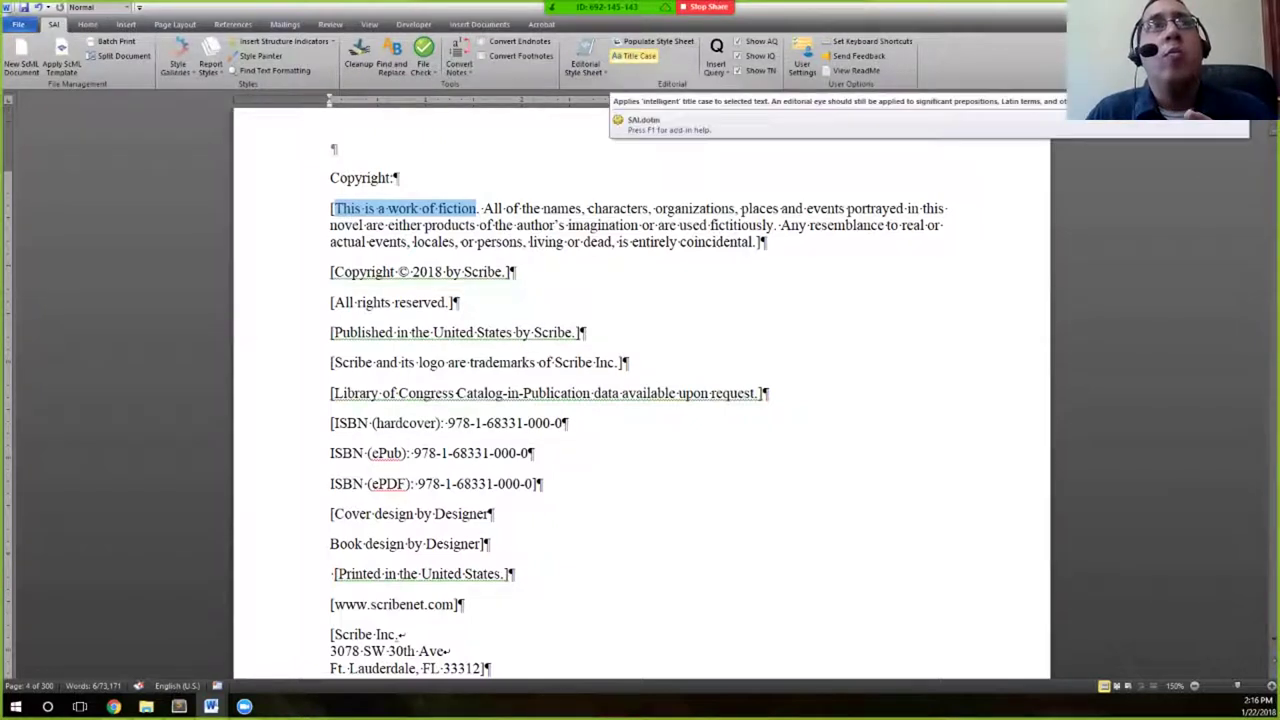
left_click(634, 55)
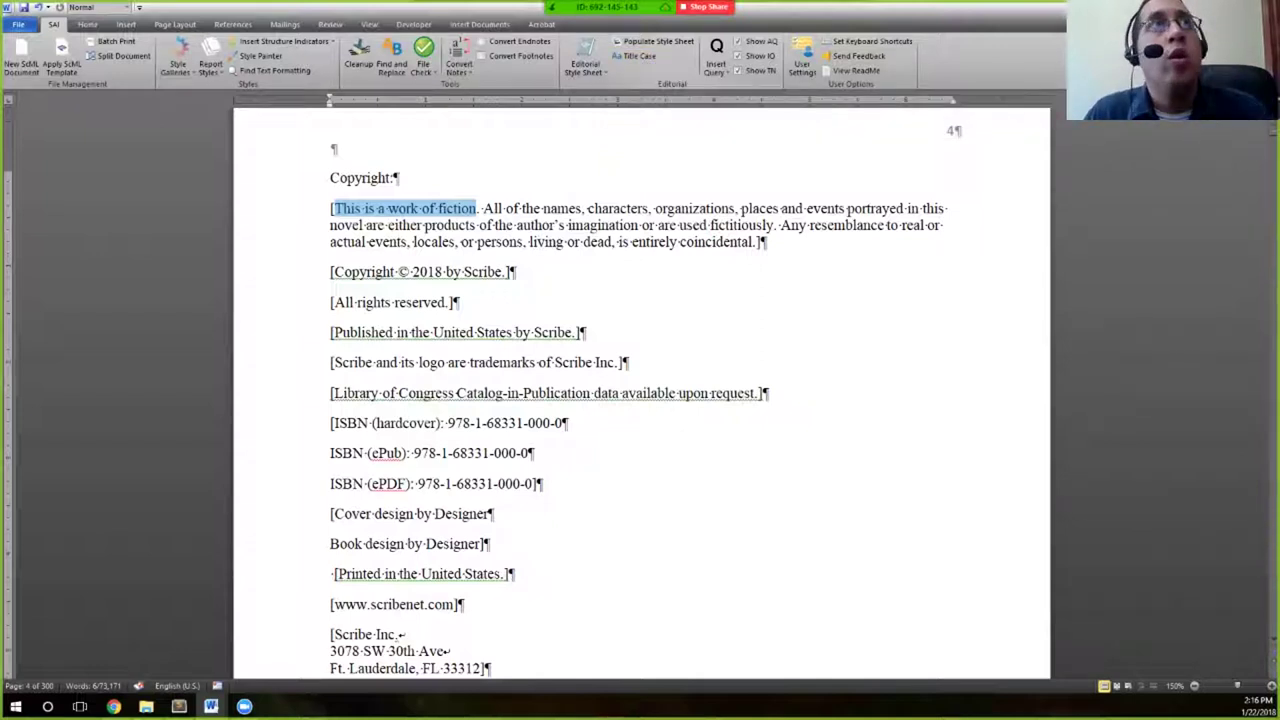
left_click(425, 208)
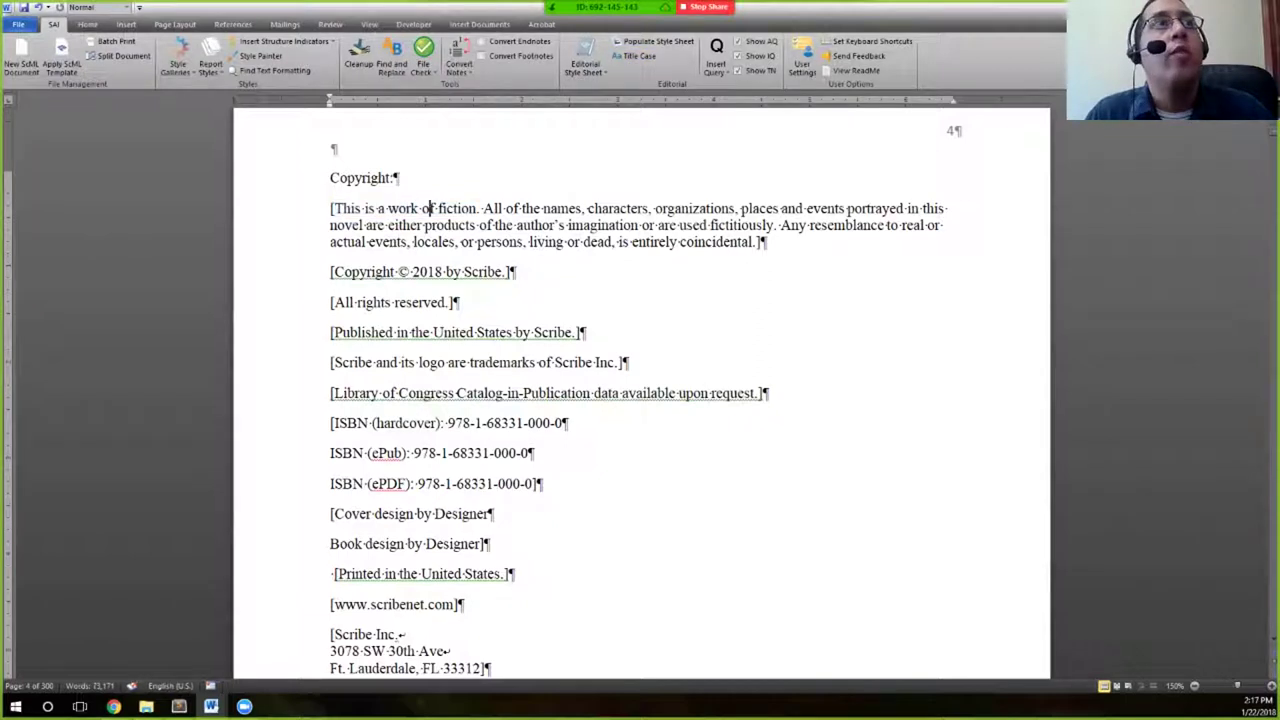
Apply Word's Capitalize Each Word case change to "This is a work of fiction" on the copyright page
left_click_drag(334, 208, 477, 208)
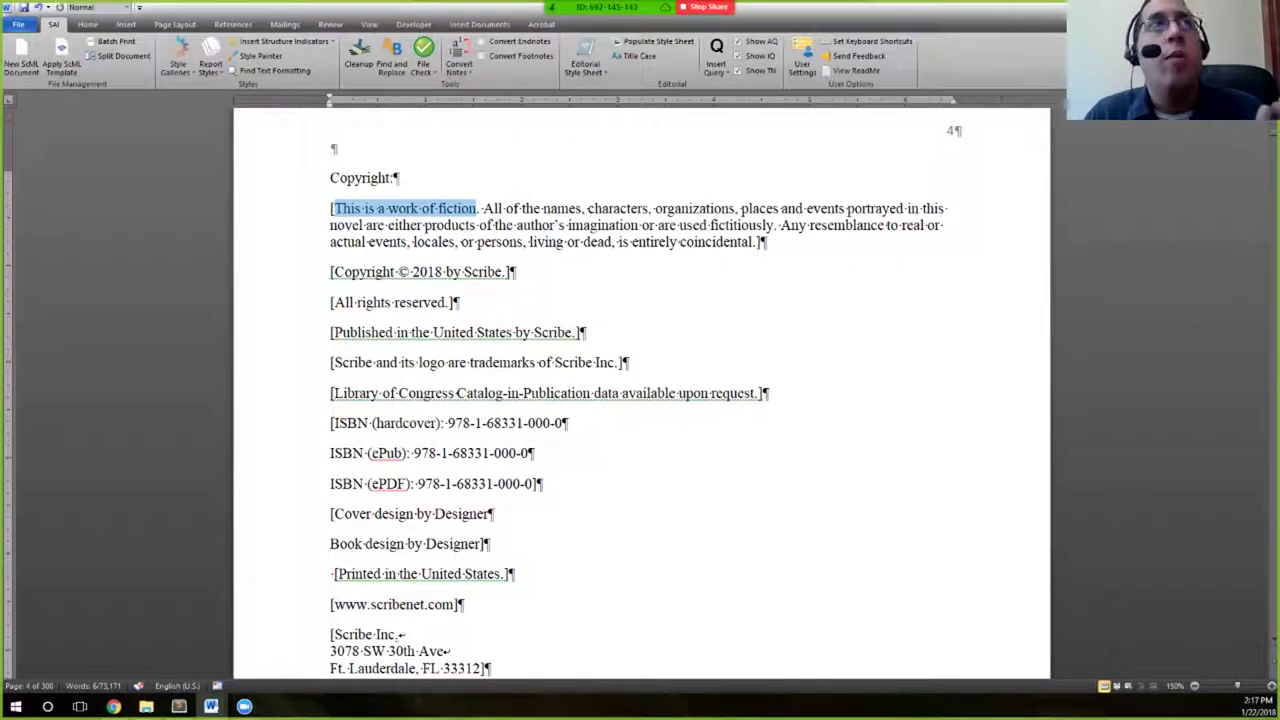
left_click(88, 24)
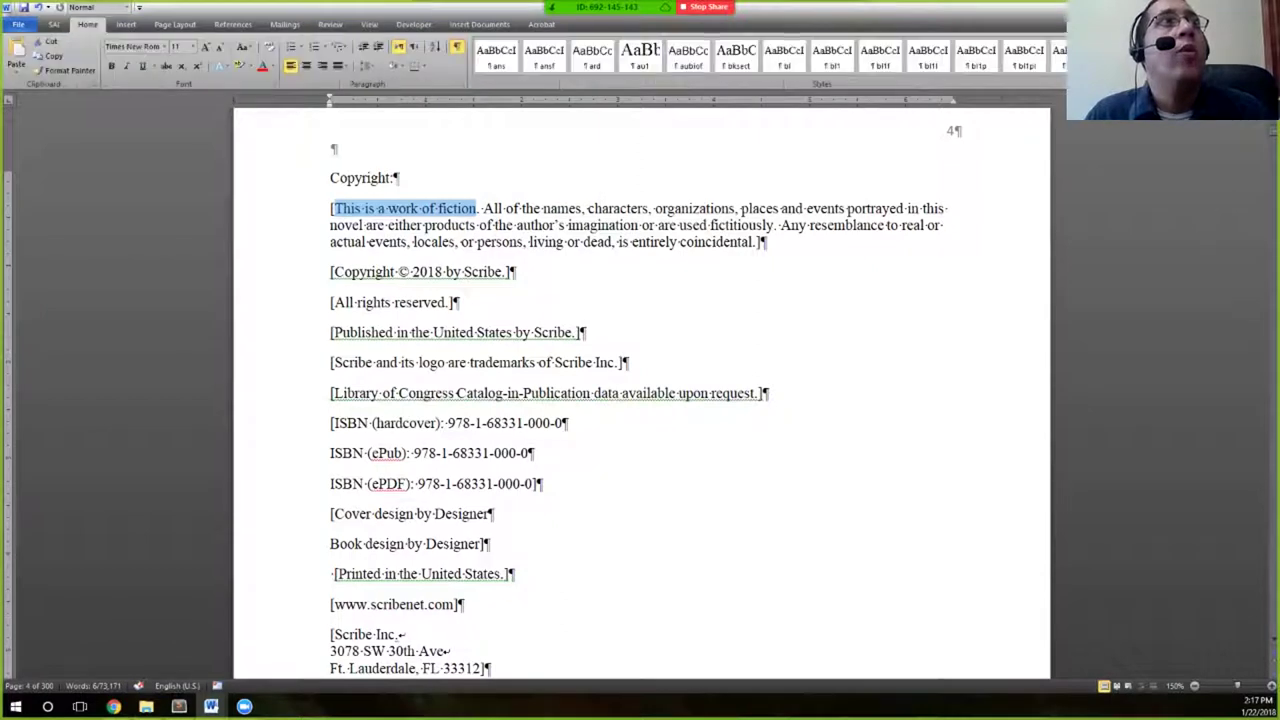
left_click(242, 47)
left_click(292, 111)
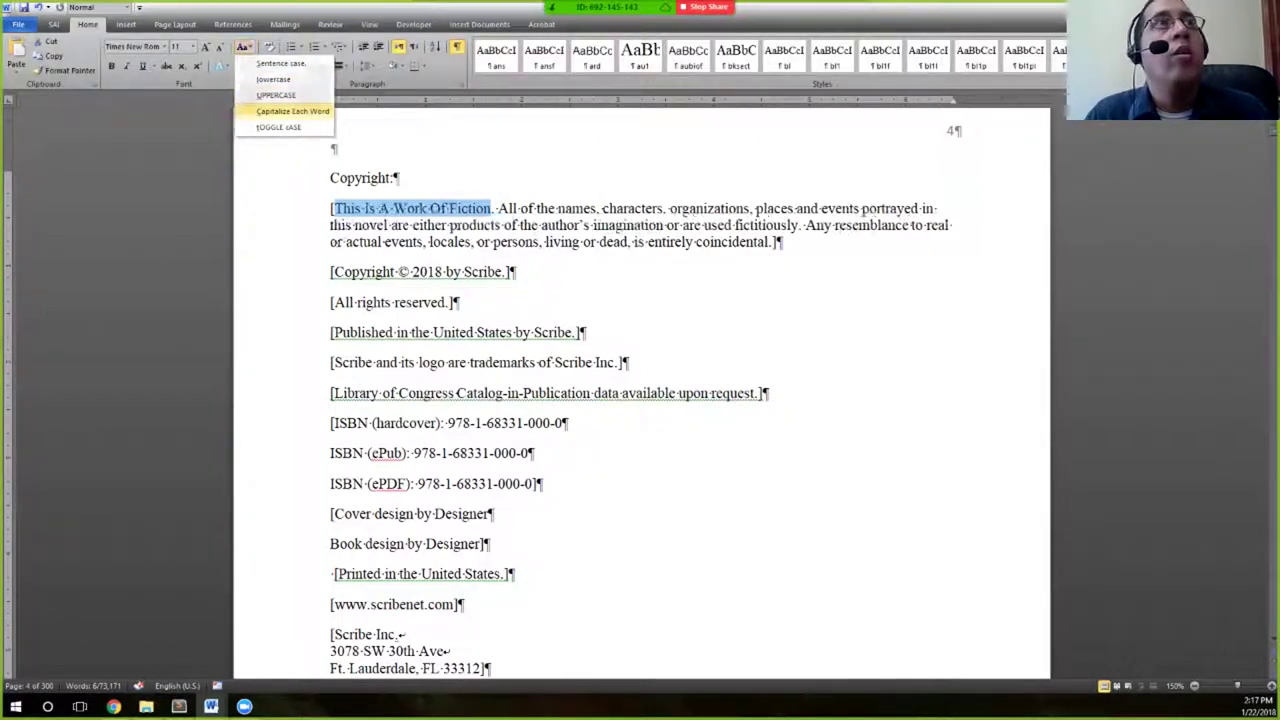
Manually lowercase the words "Of" and "A" in the capitalized phrase so it reads "This Is a Work of Fiction"
left_click(445, 208)
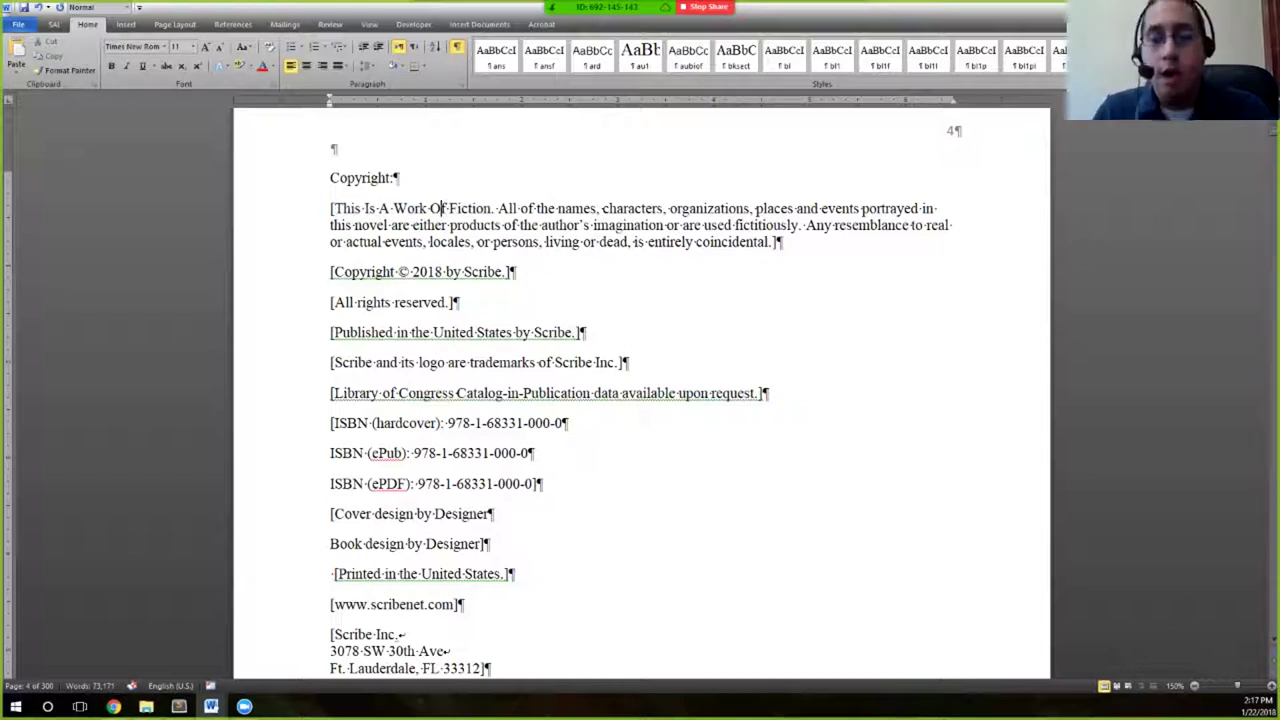
key("BackSpace")
type("o")
left_click(390, 208)
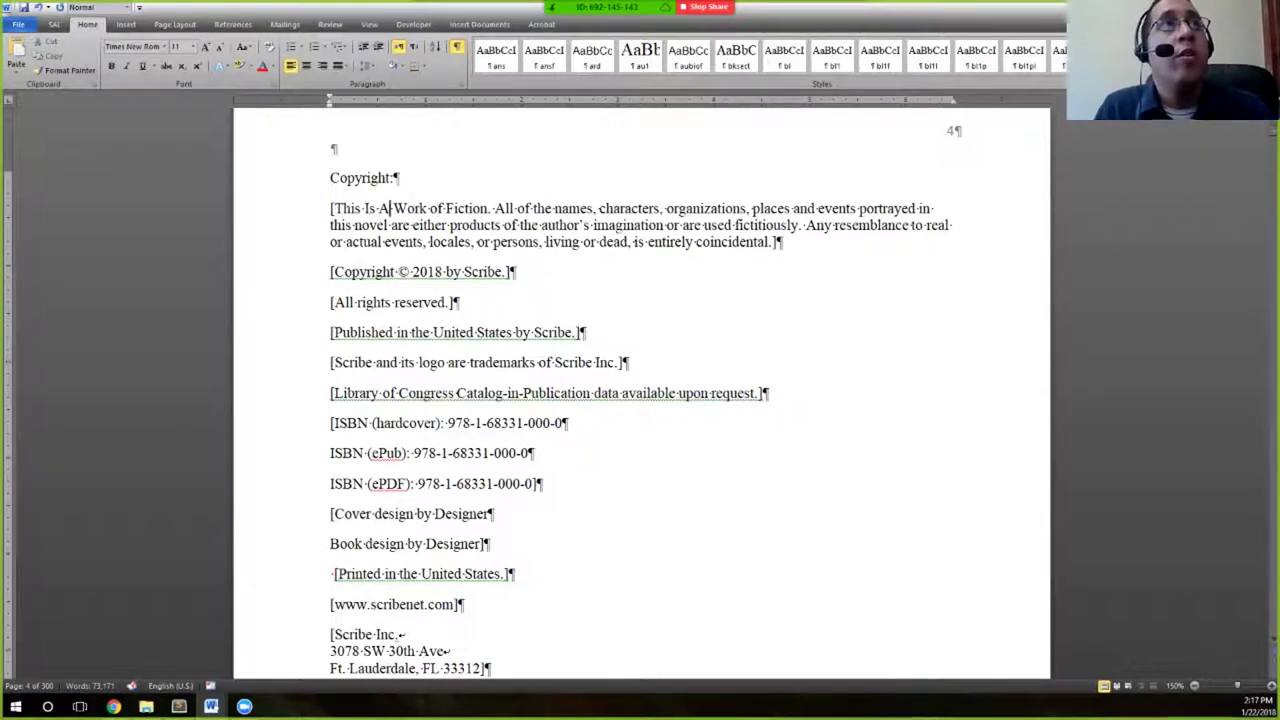
key("BackSpace")
type("a")
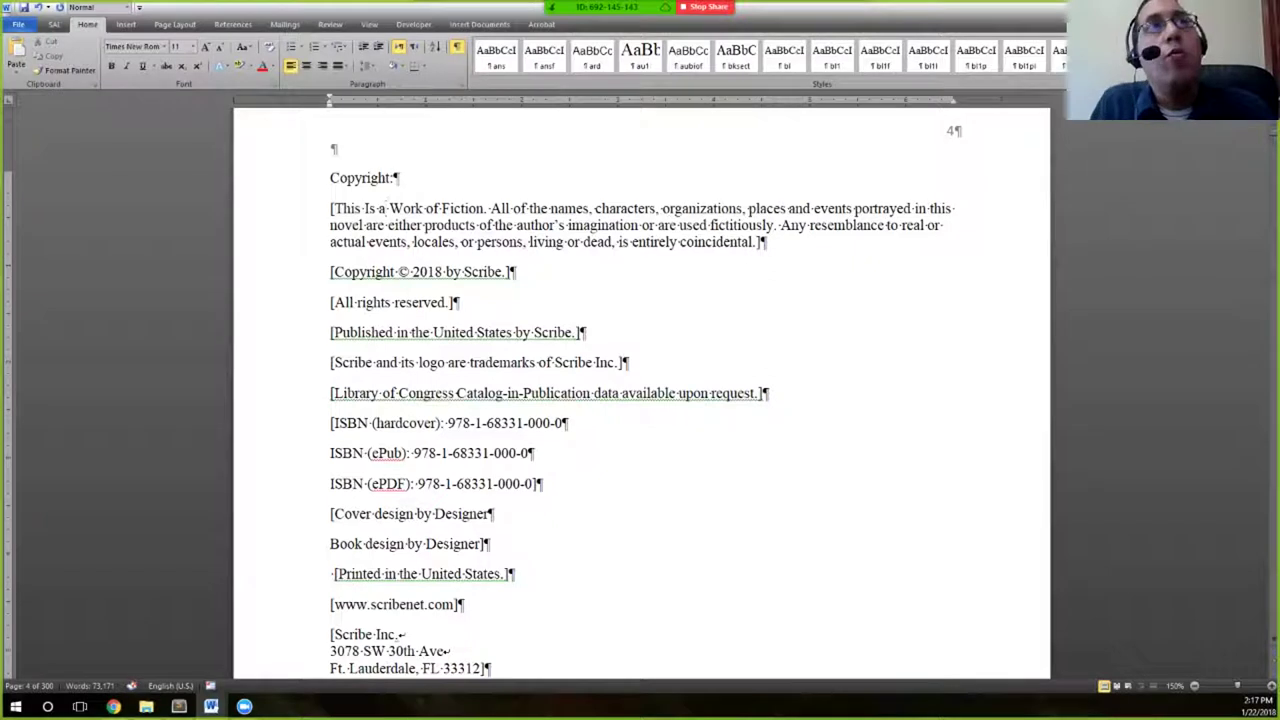
Reverse the manual lowercase edits and the Capitalize Each Word change, restoring "This is a work of fiction" in sentence case
key("BackSpace")
type("A")
left_click(434, 208)
key("BackSpace")
type("O")
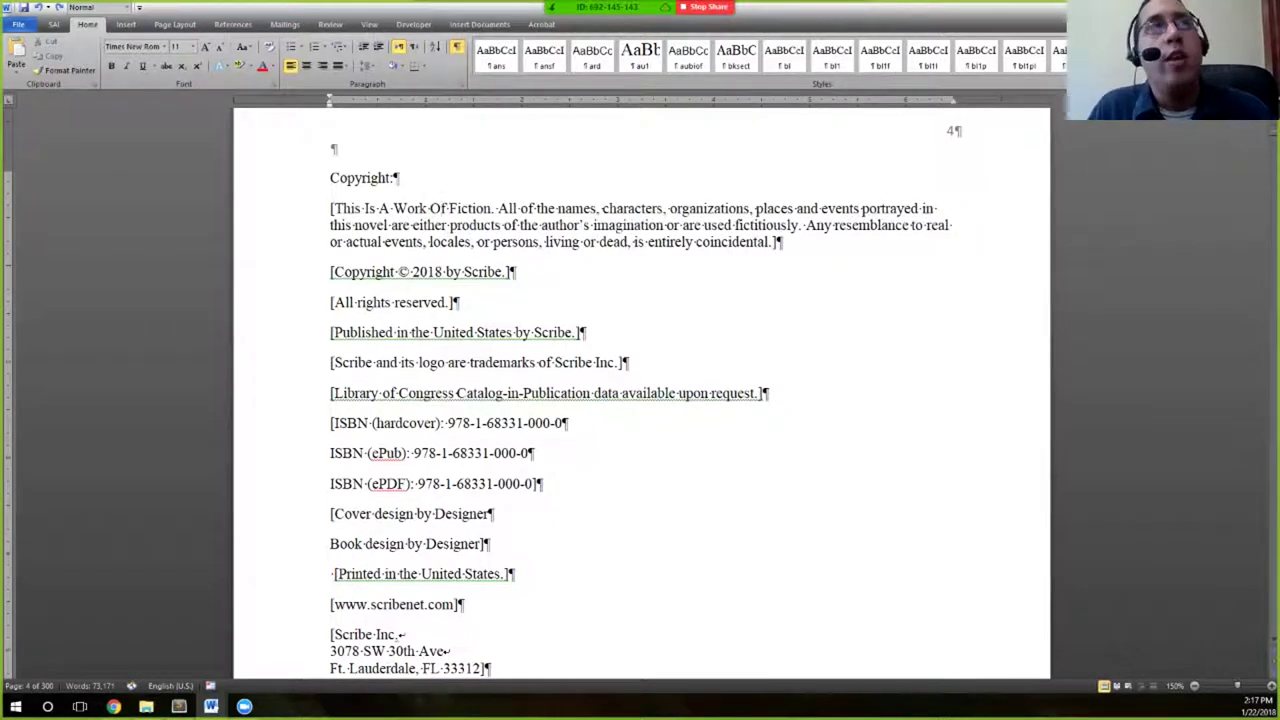
left_click_drag(334, 208, 477, 208)
key("shift+F3")
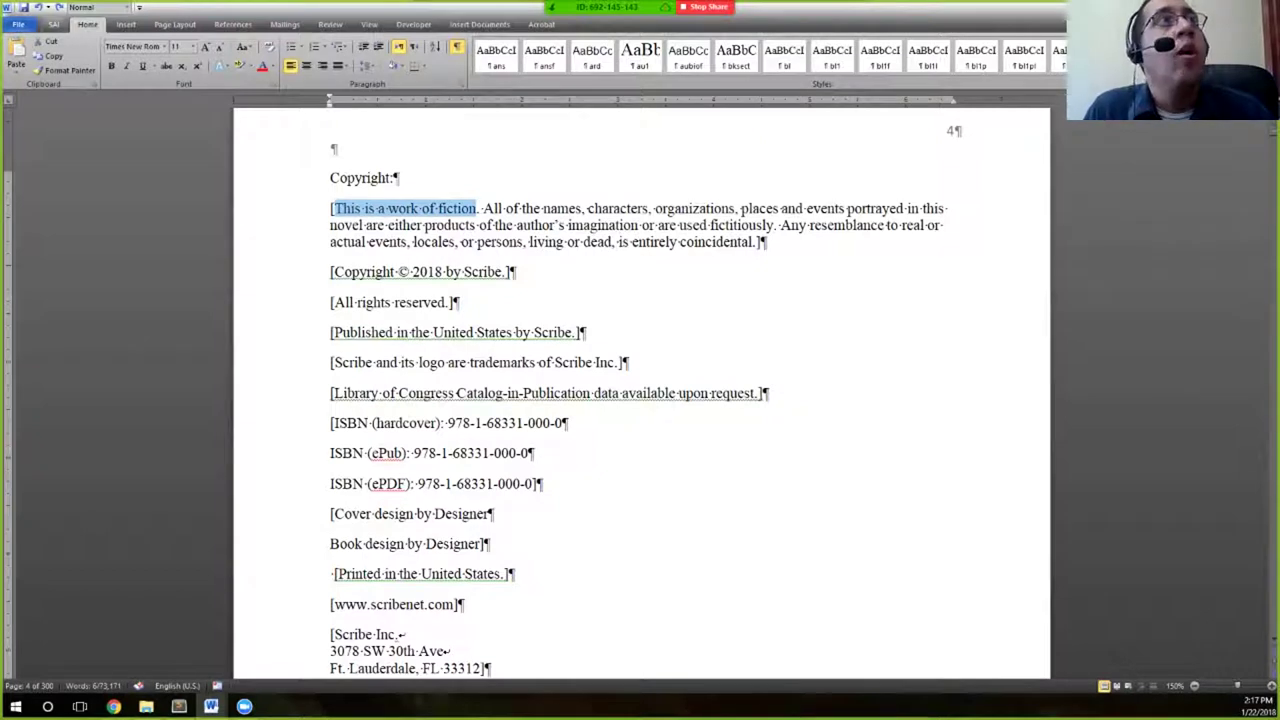
Apply the add-in's Title Case to "This is a work of fiction", inspect the words "a" and "of", and revert the phrase to sentence case
left_click(54, 24)
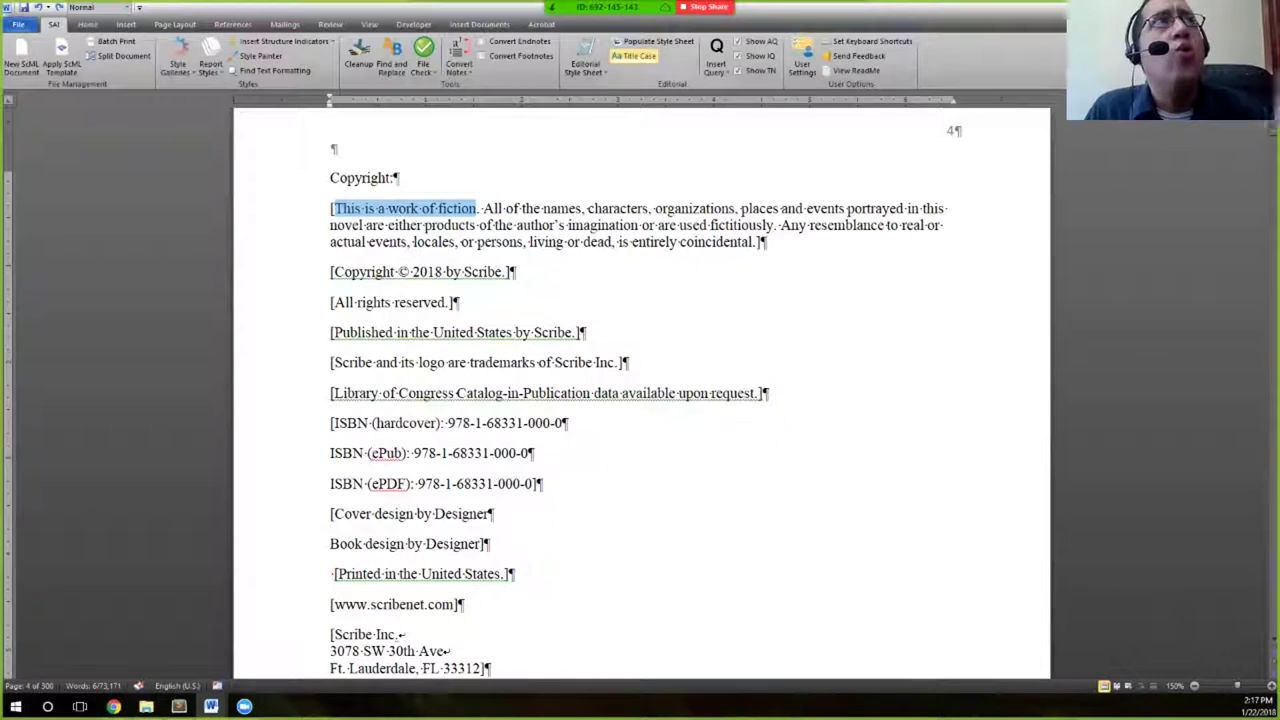
left_click(633, 56)
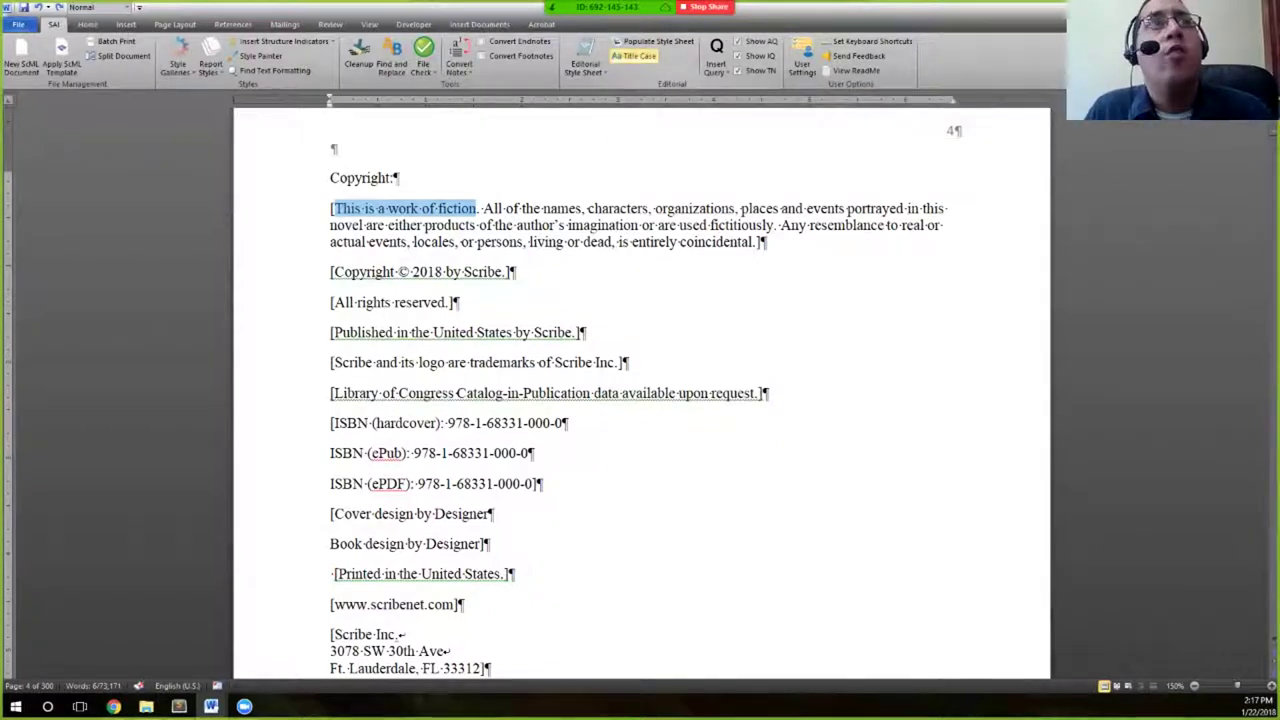
left_click(378, 210)
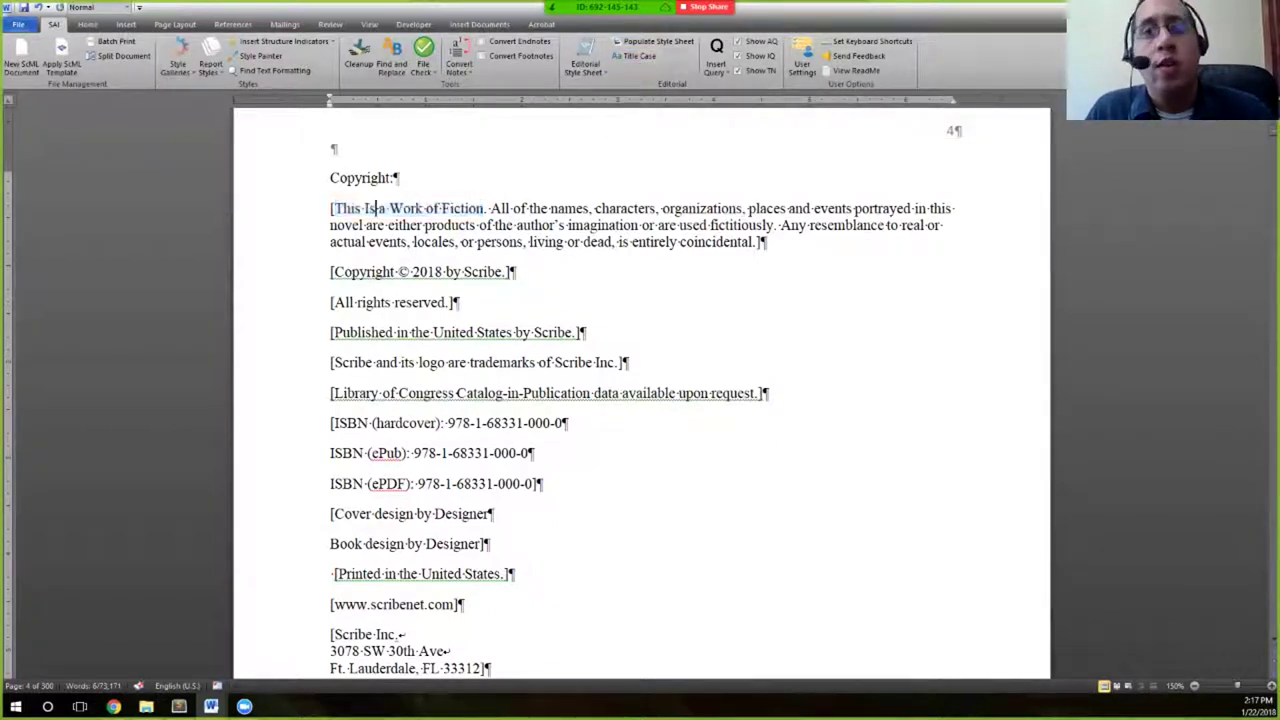
left_click_drag(334, 209, 484, 210)
left_click(381, 210)
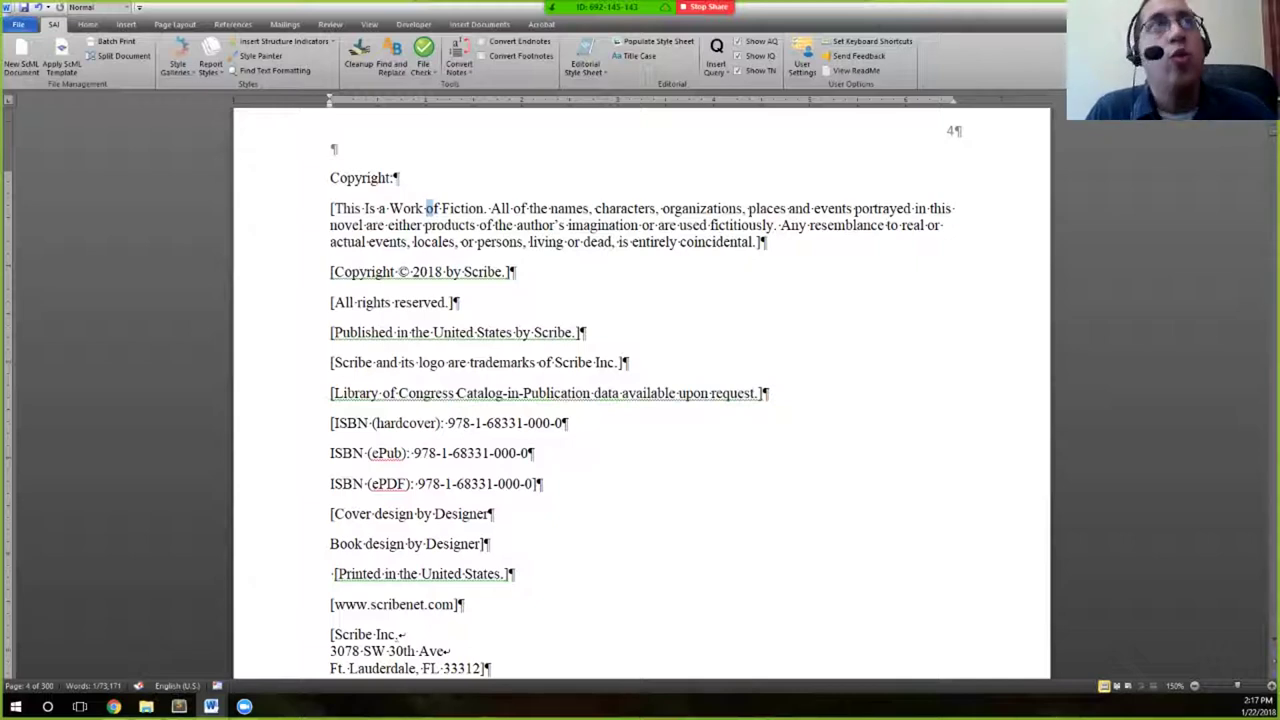
left_click(431, 209)
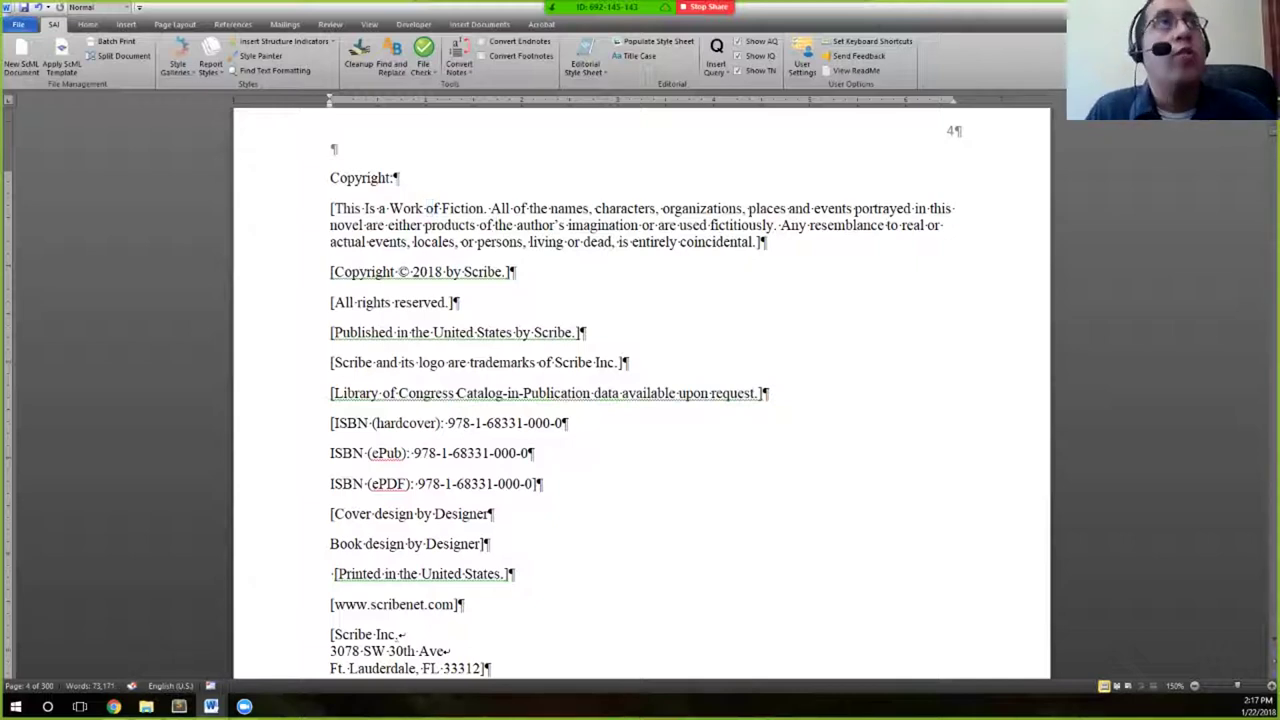
key("shift+F3")
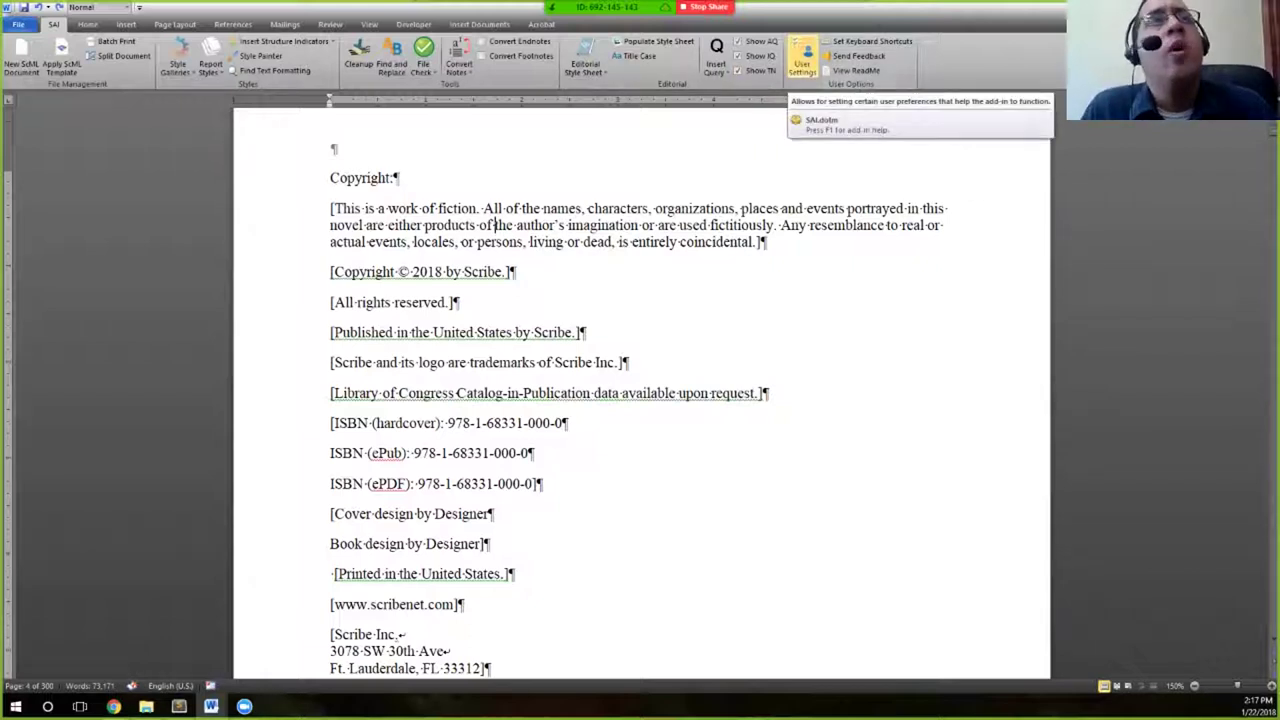
Open the add-in's user settings and select MLA as the style guide in use under the editorial preferences
left_click(802, 62)
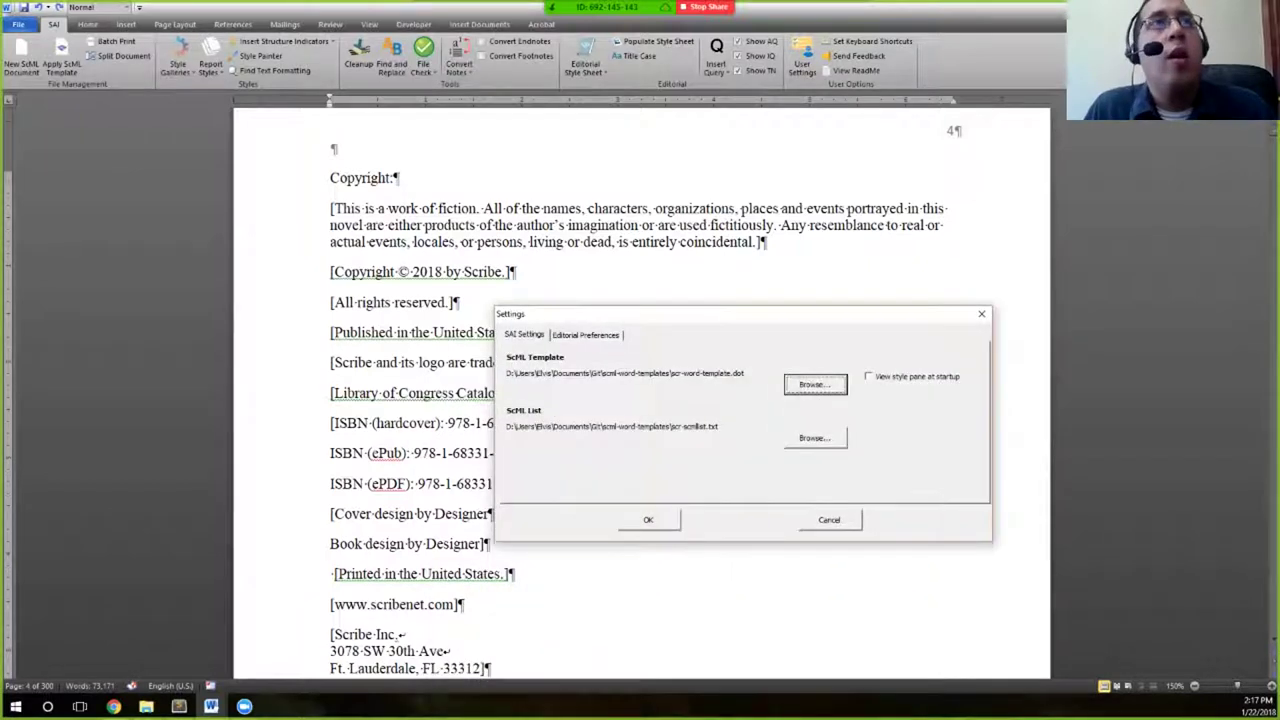
key("Down")
key("Down")
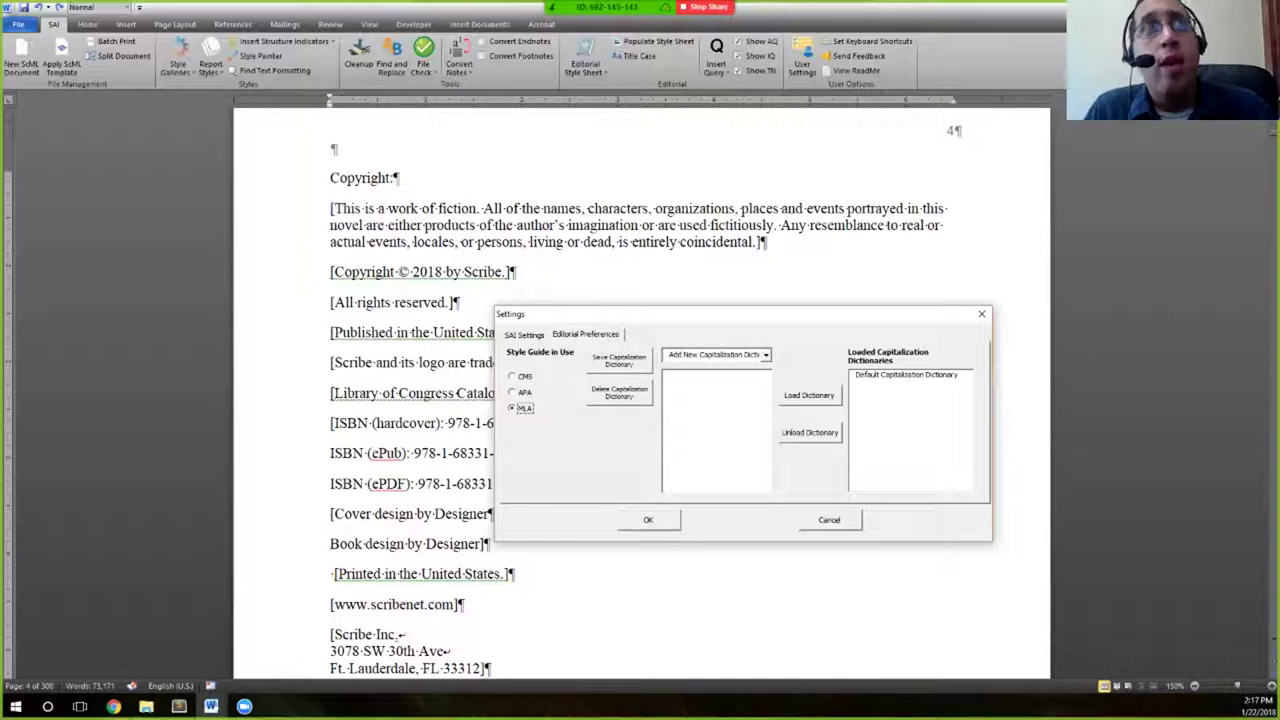